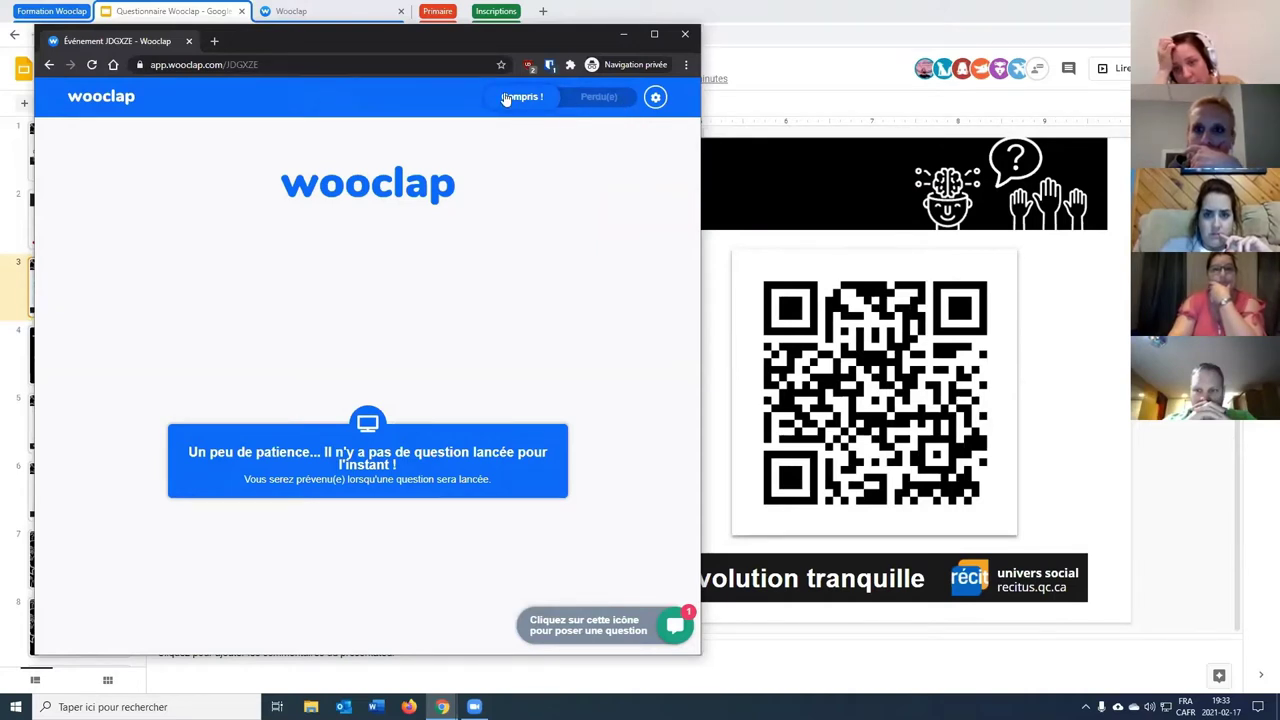
Set the participant's comprehension status to Perdu(e), and return it to Compris !
left_click(600, 98)
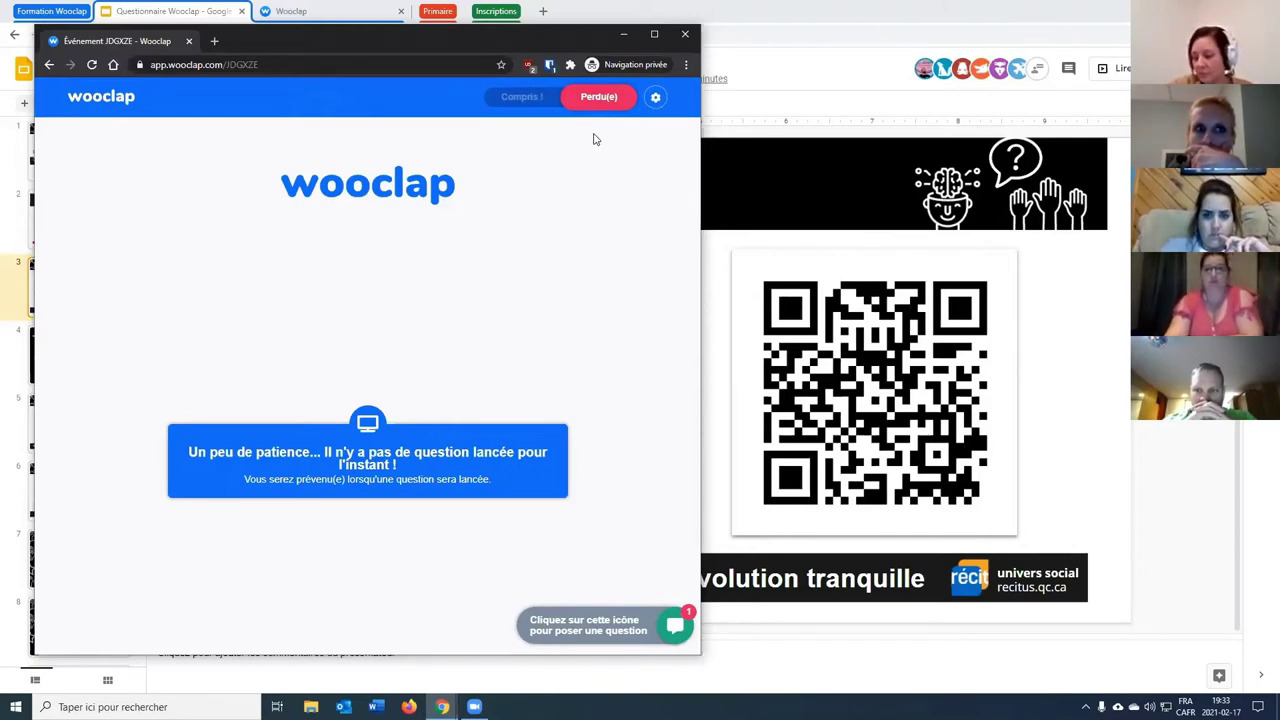
left_click(530, 105)
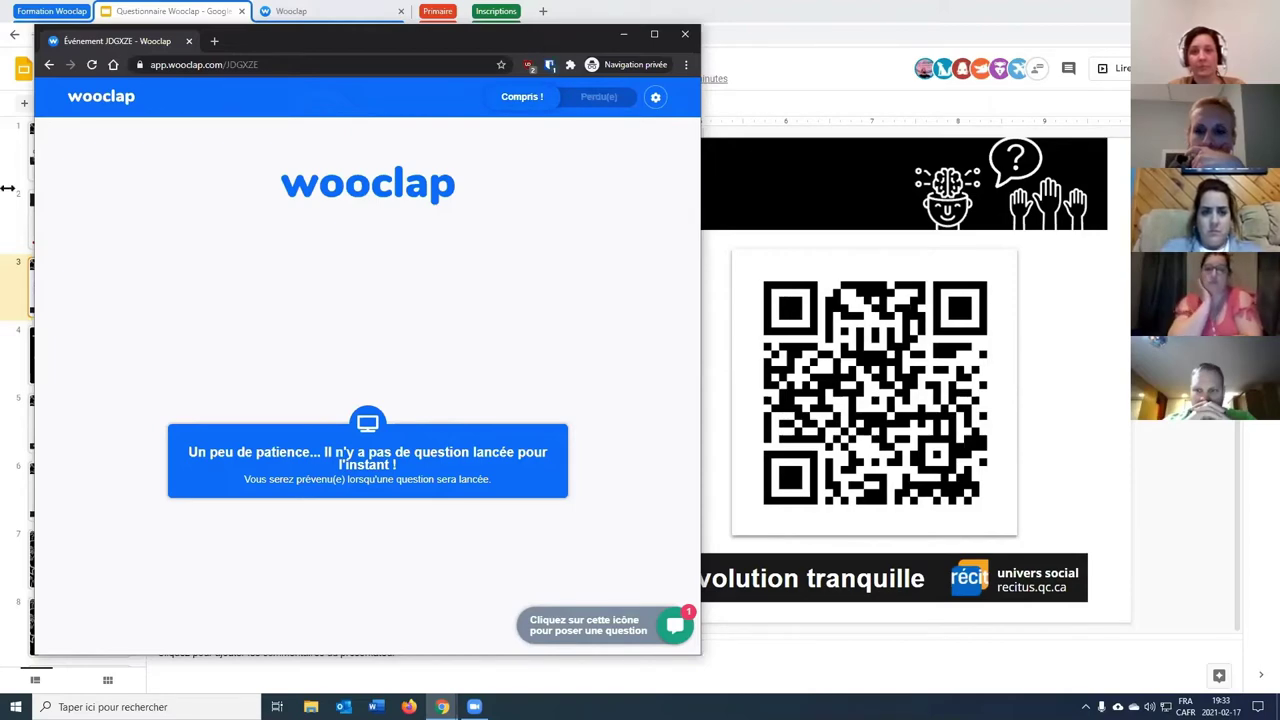
Dock the participant window on one half of the screen and show the presenter's Wooclap event maximized.
left_click_drag(547, 50, 1, 60)
left_click(787, 307)
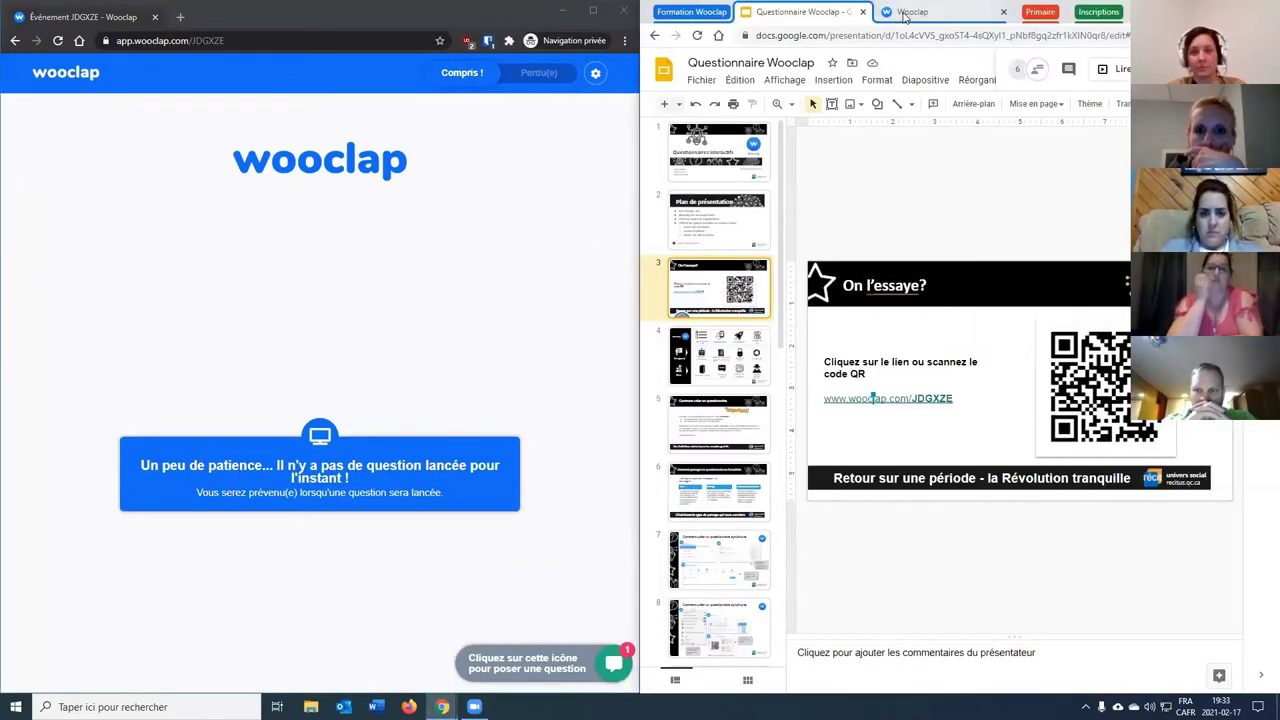
left_click(908, 12)
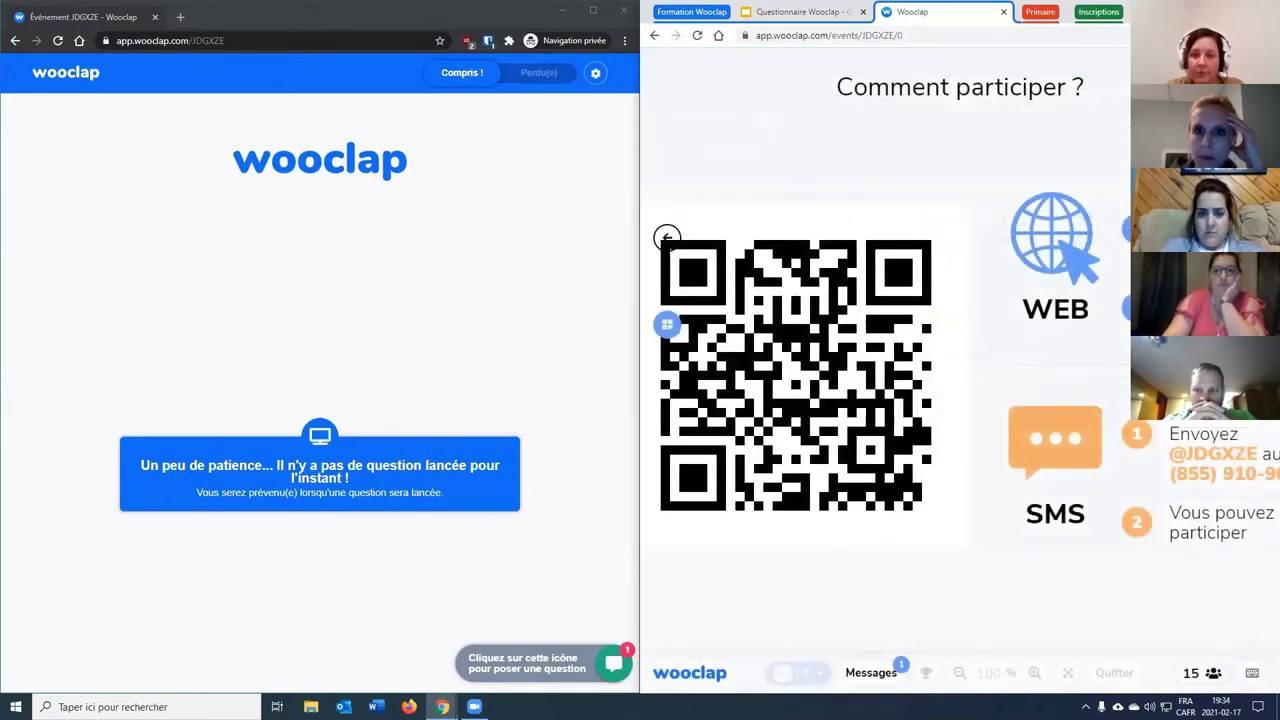
key("super+Up")
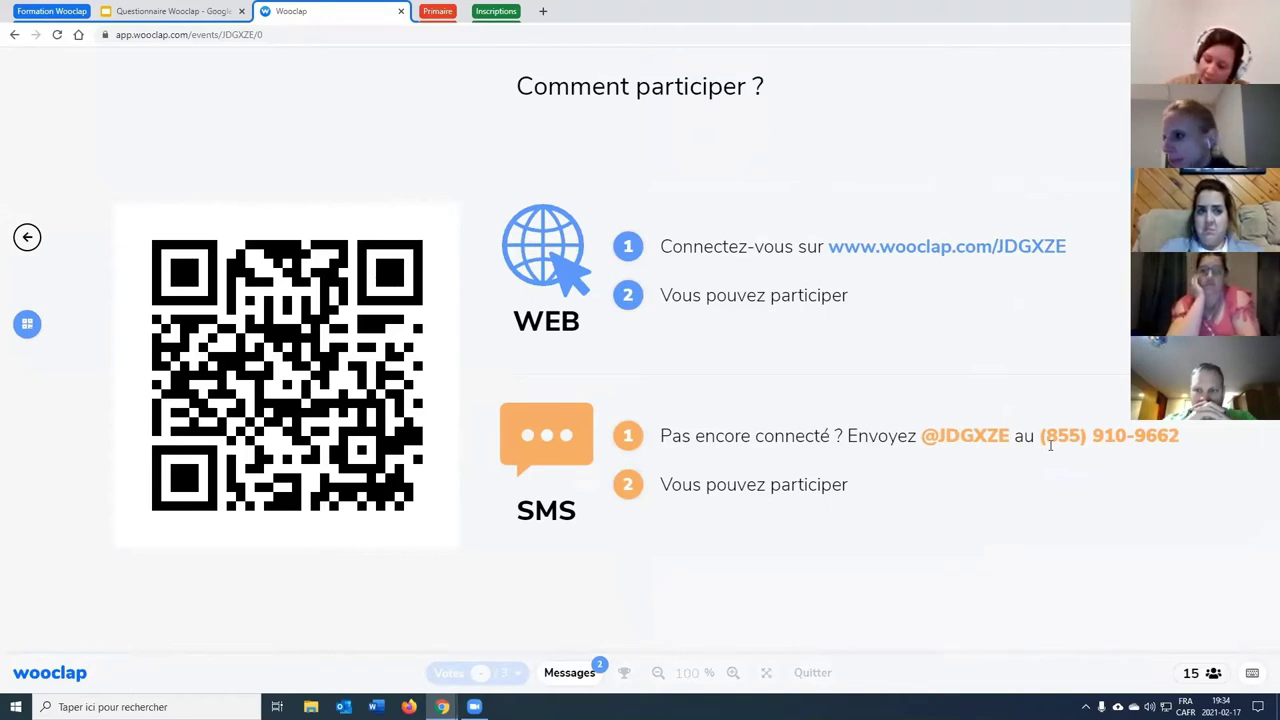
View the audience message wall, and relaunch the Comment participer ? screen from the event's question list.
left_click(585, 675)
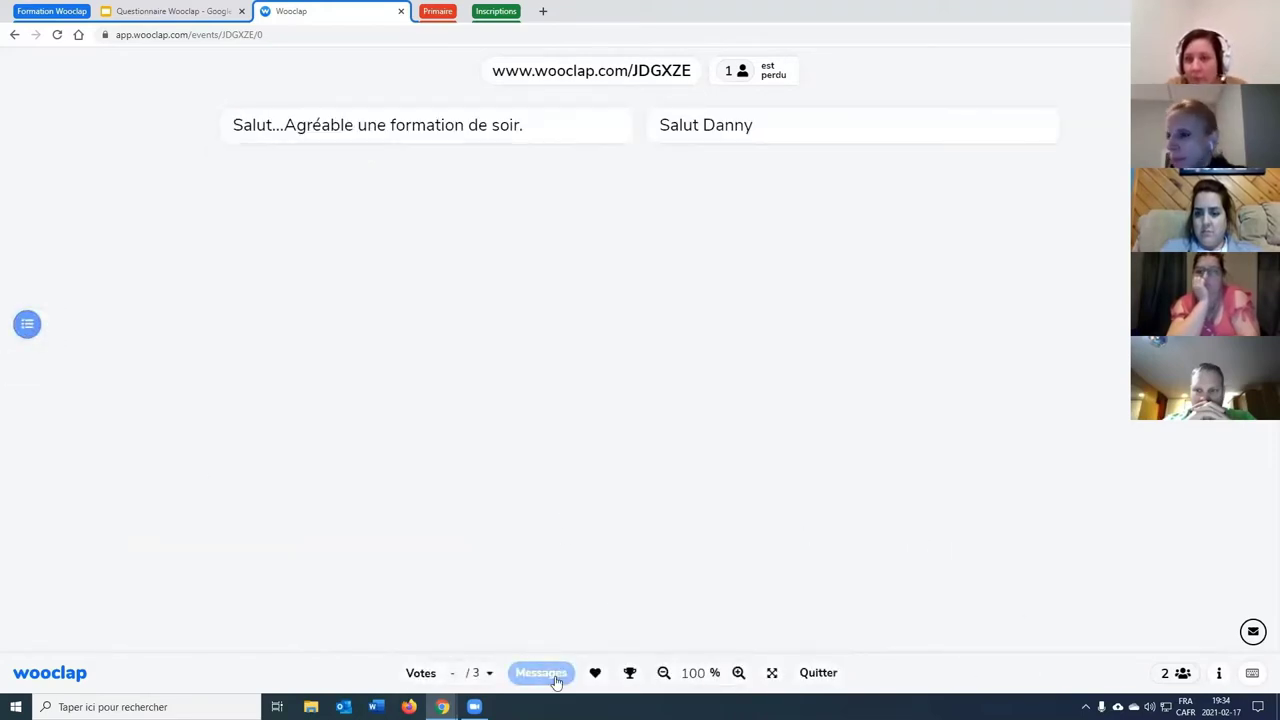
key("Escape")
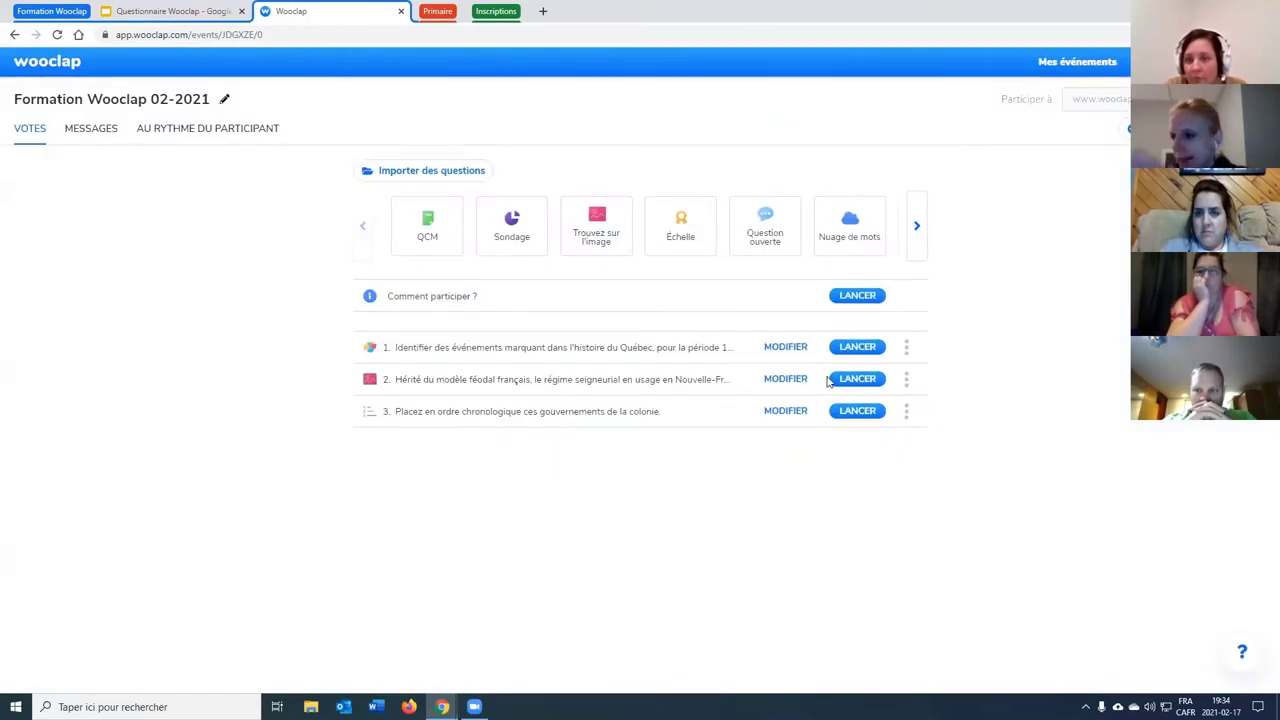
left_click(851, 297)
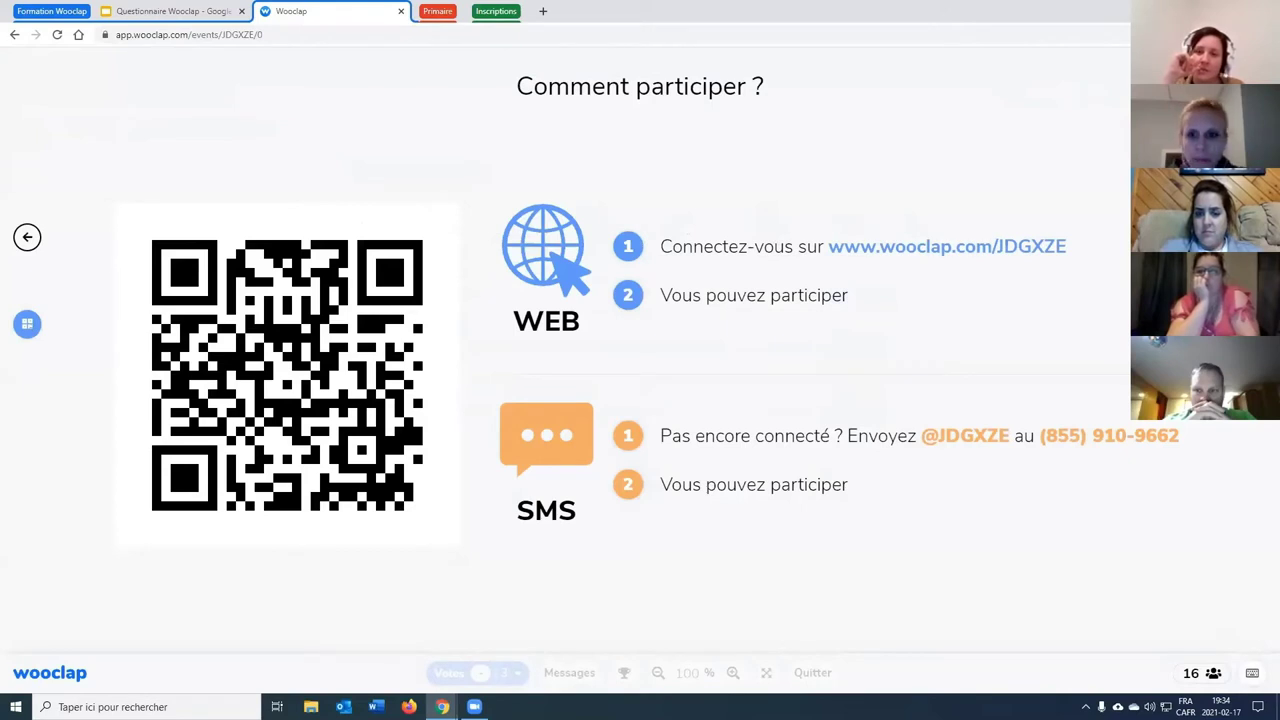
Advance to the question on Québec events from 1945 to 1980 and look across its category columns.
key("Right")
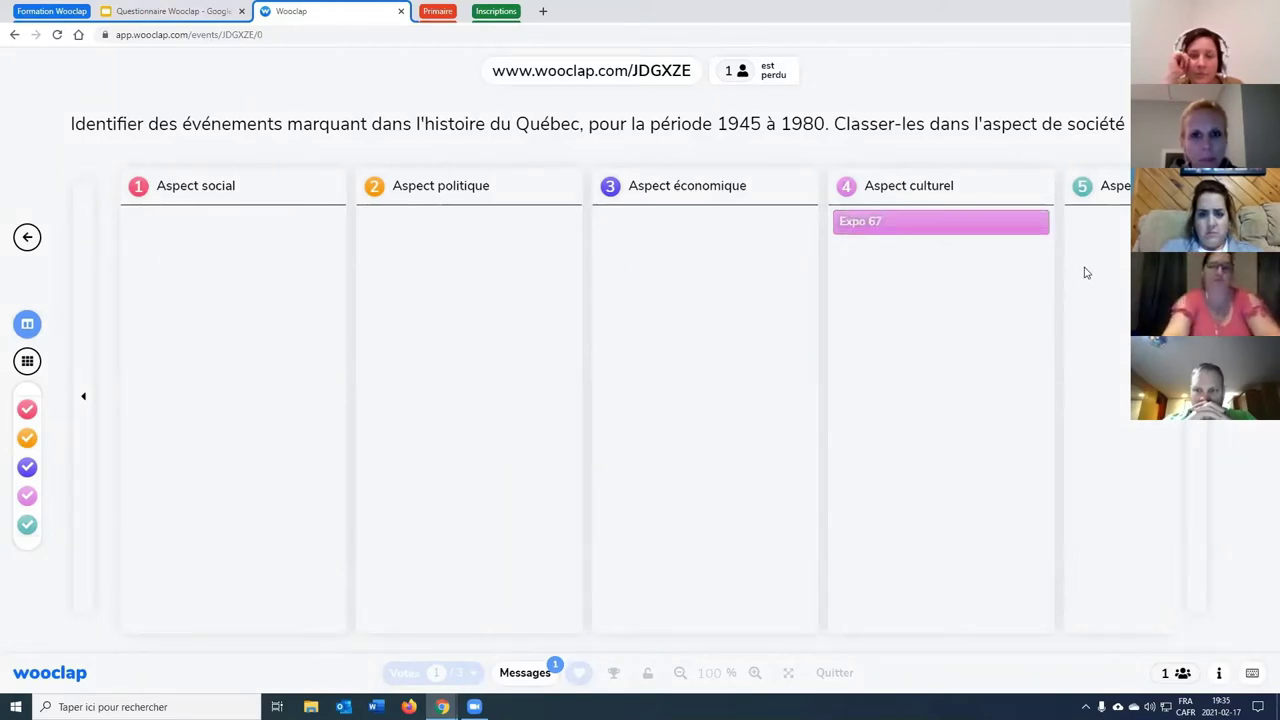
left_click(1190, 396)
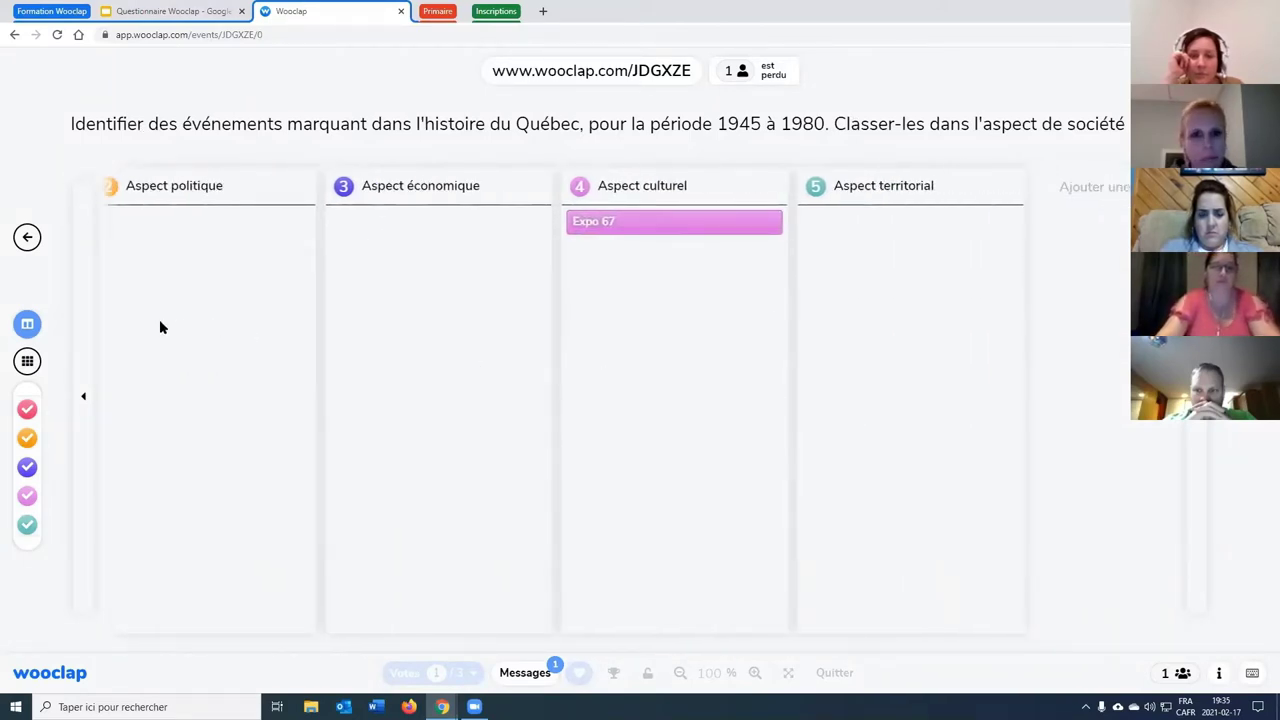
left_click(80, 395)
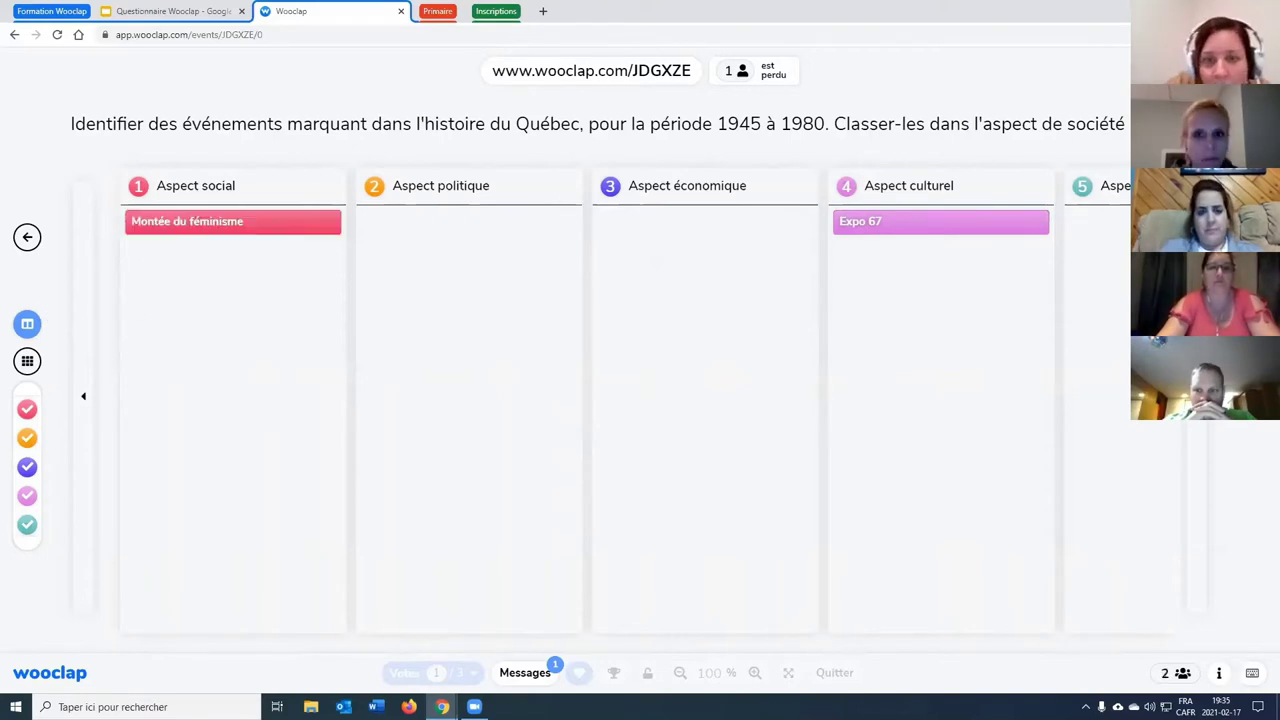
Switch to the participant window and like the answer La révolution tranquille.
mouse_move(442, 706)
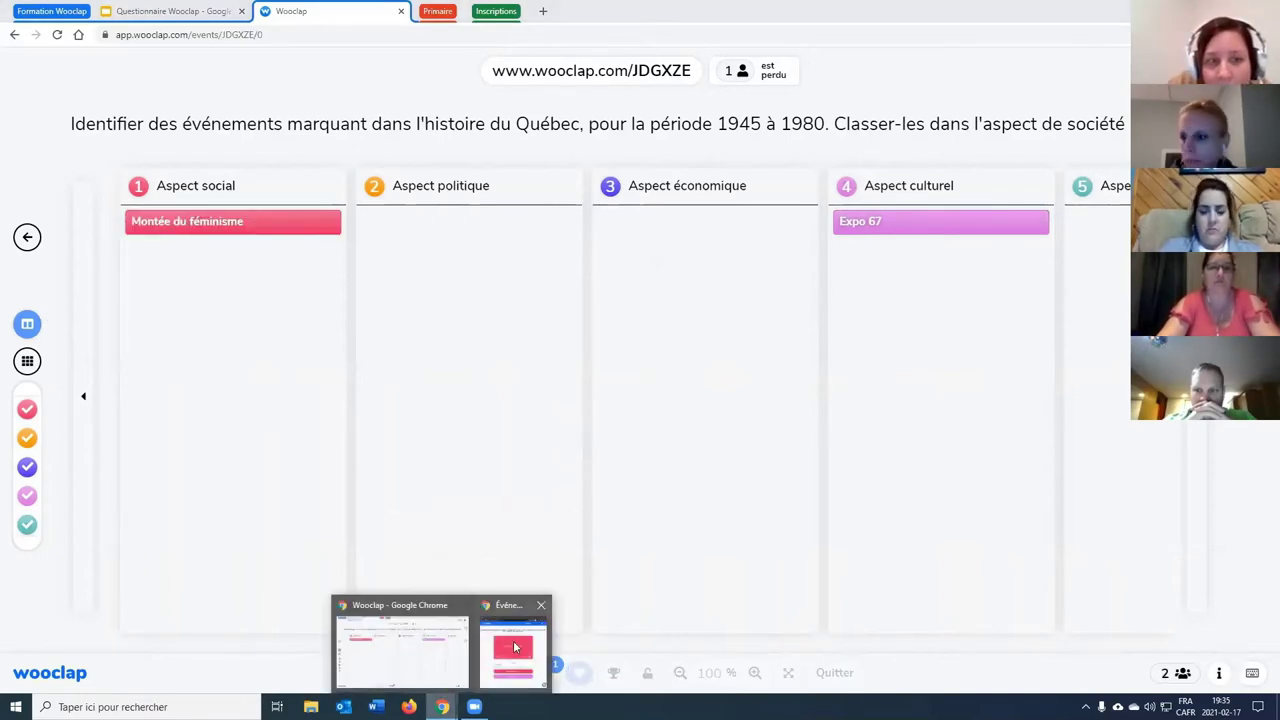
left_click(514, 648)
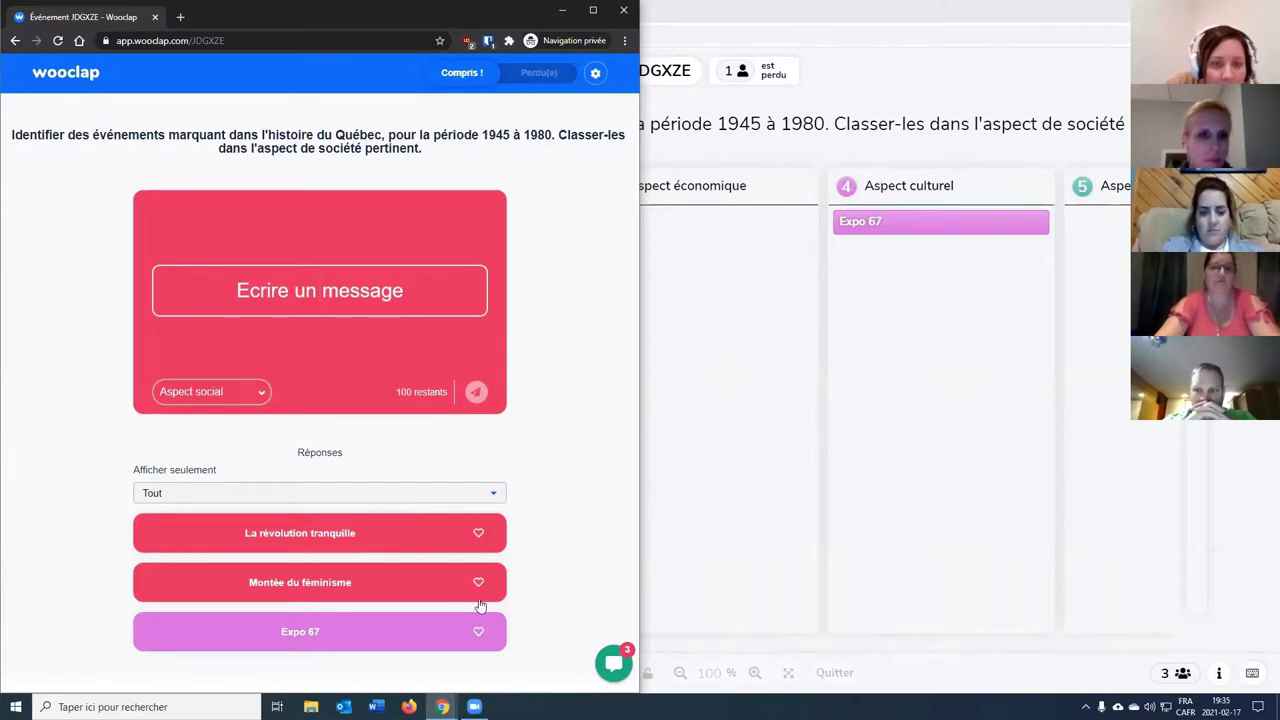
scroll(500, 595, "down", 1)
left_click(478, 476)
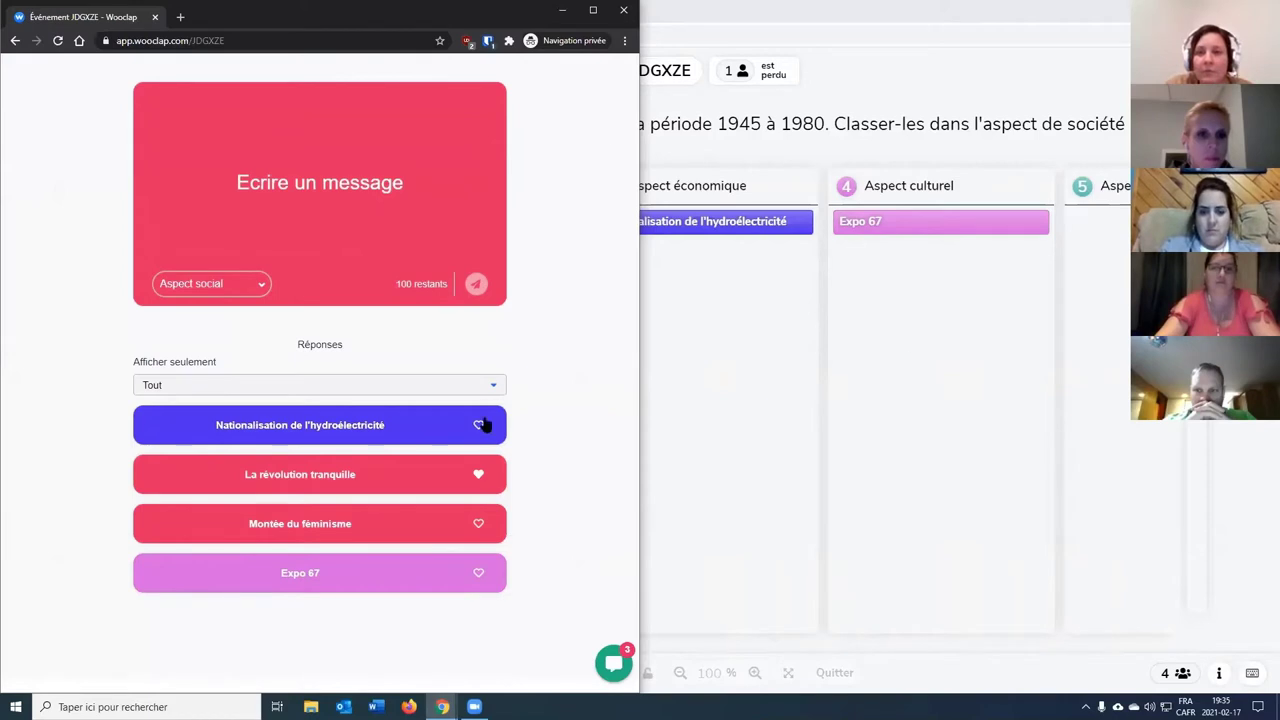
scroll(497, 414, "up", 1)
scroll(450, 420, "down", 1)
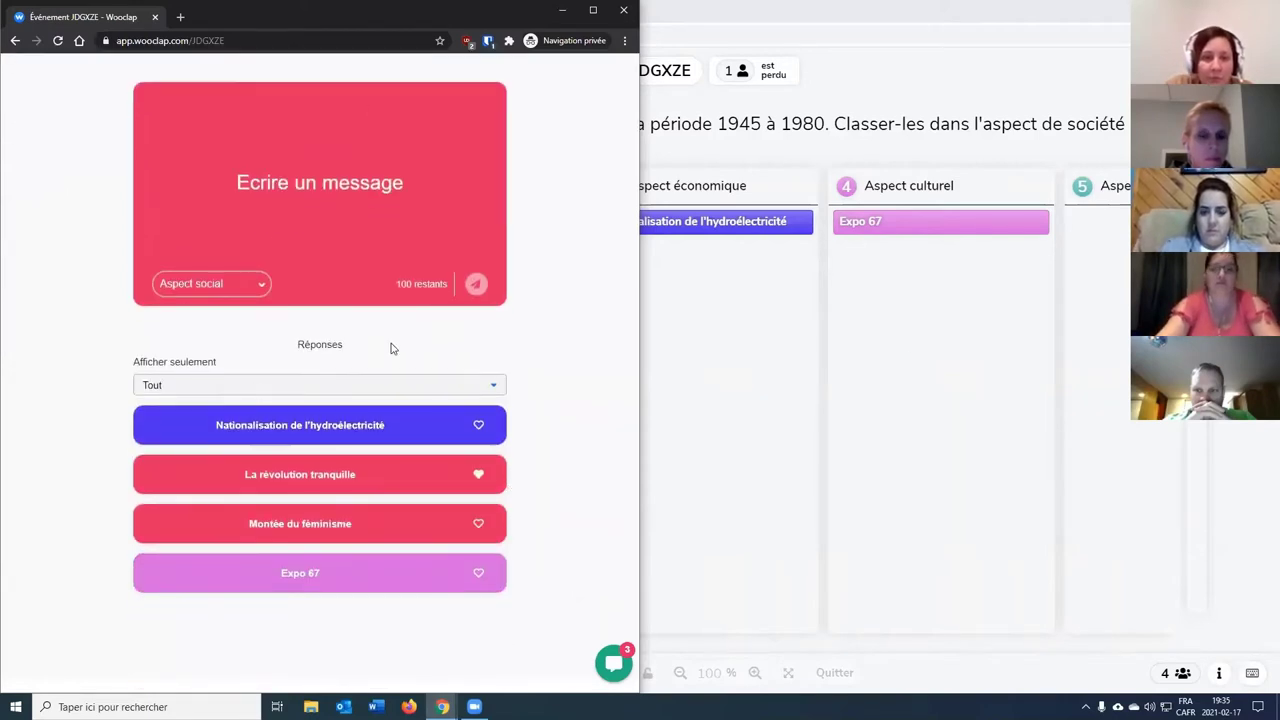
scroll(540, 365, "up", 1)
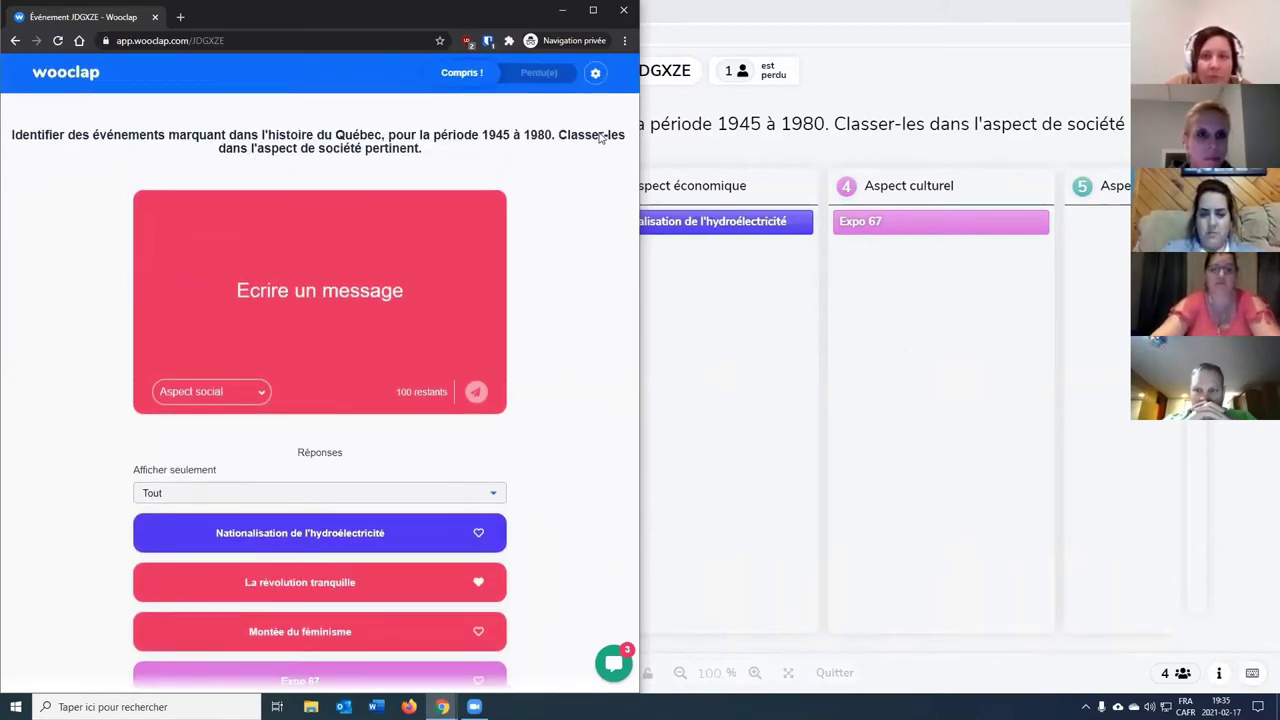
Return to the presenter view and review the submitted answers across all the category columns.
left_click(837, 94)
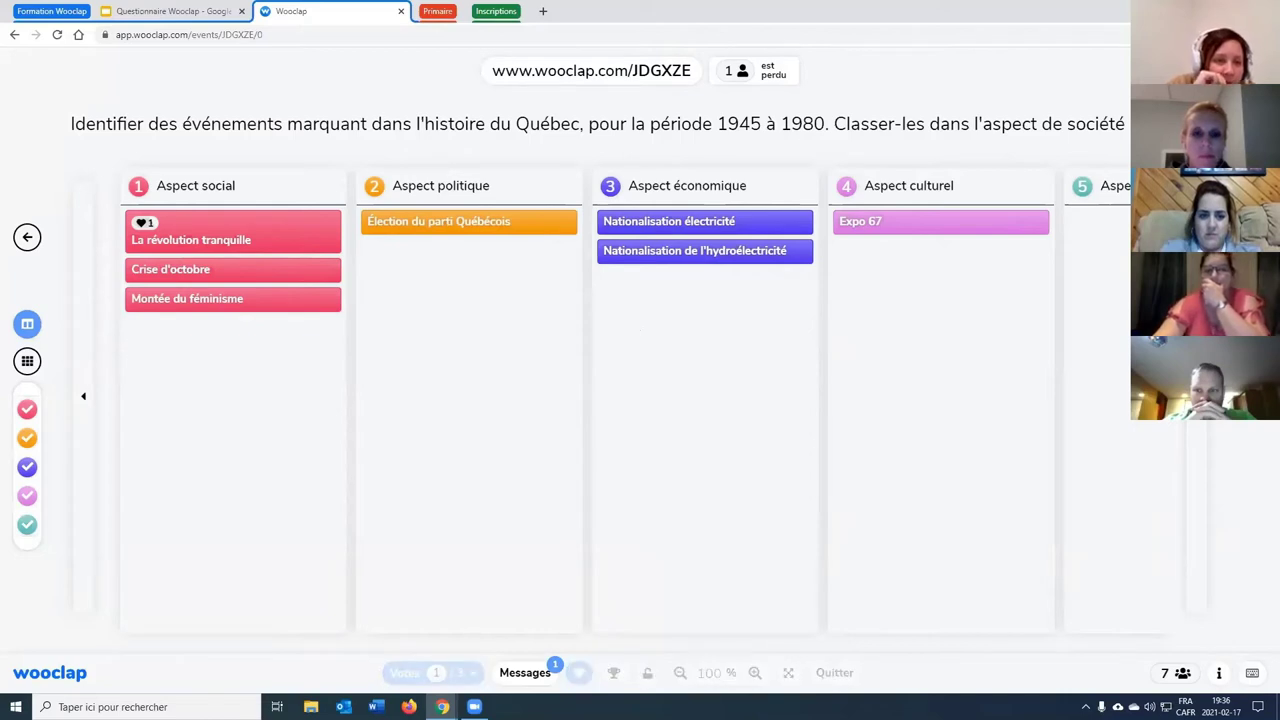
scroll(251, 368, "right", 3)
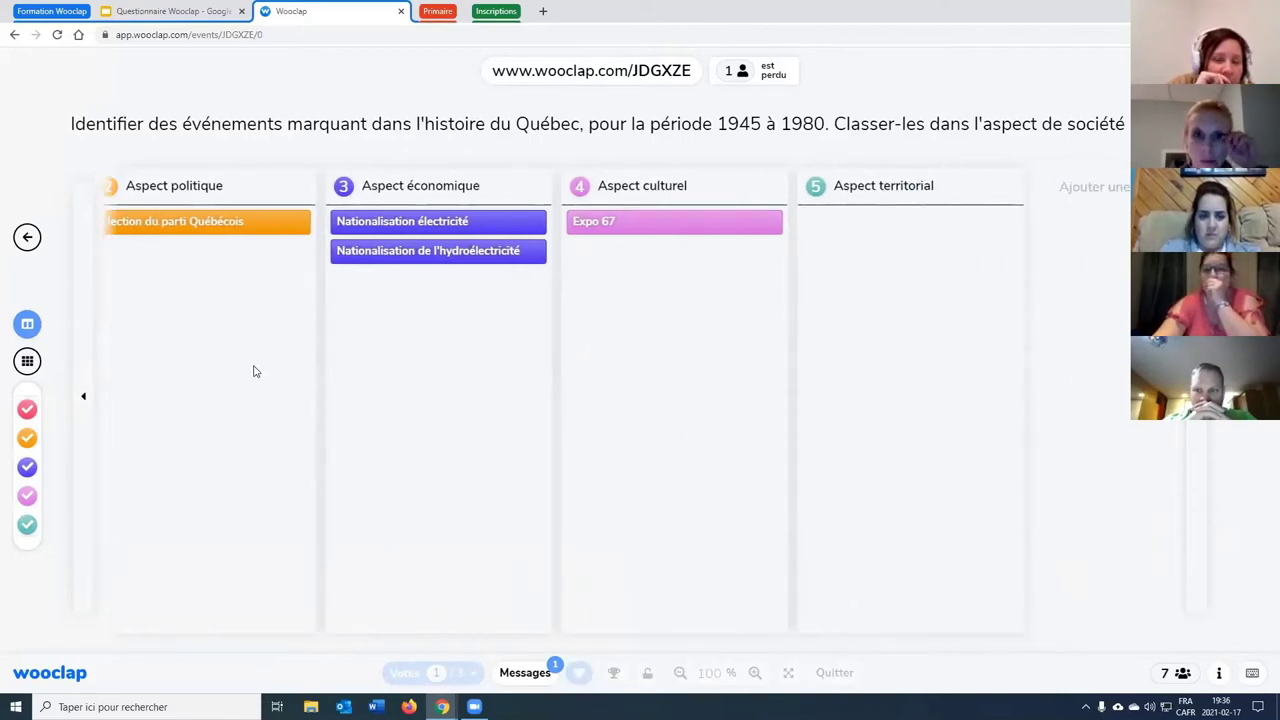
left_click(84, 394)
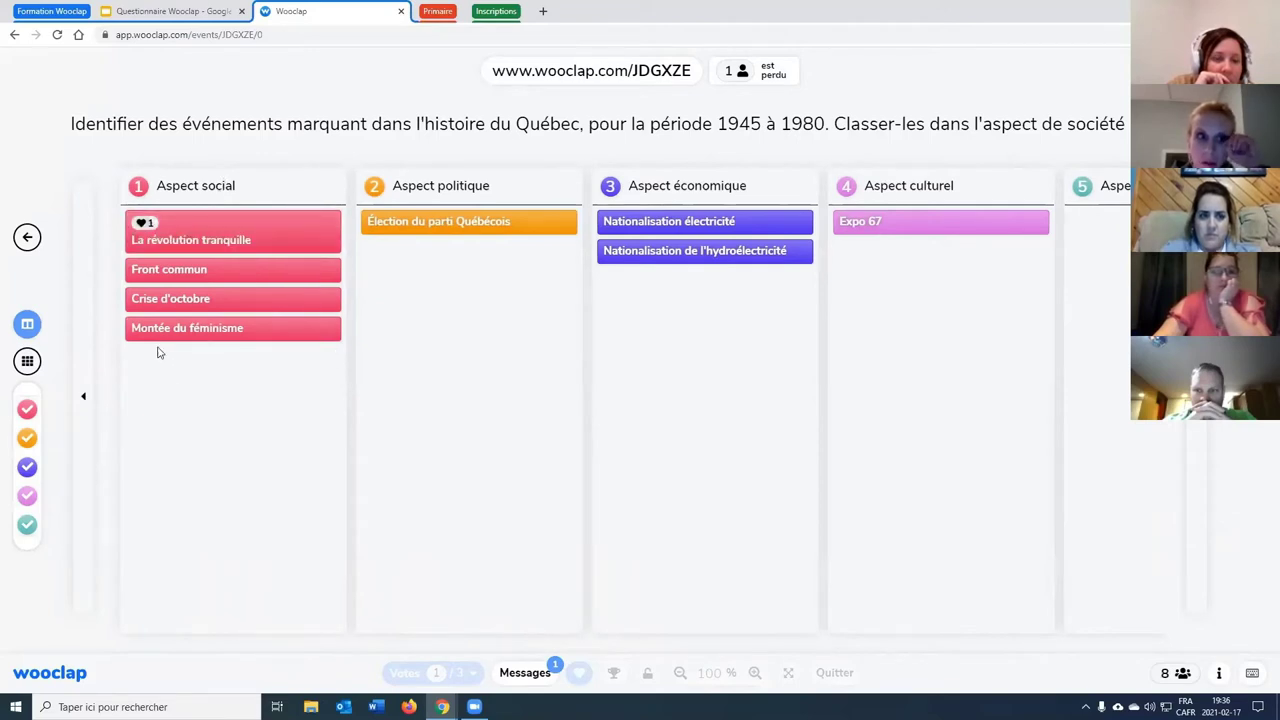
Move the answer Crise d'octobre from the Aspect social column to the Aspect politique column.
left_click(206, 299)
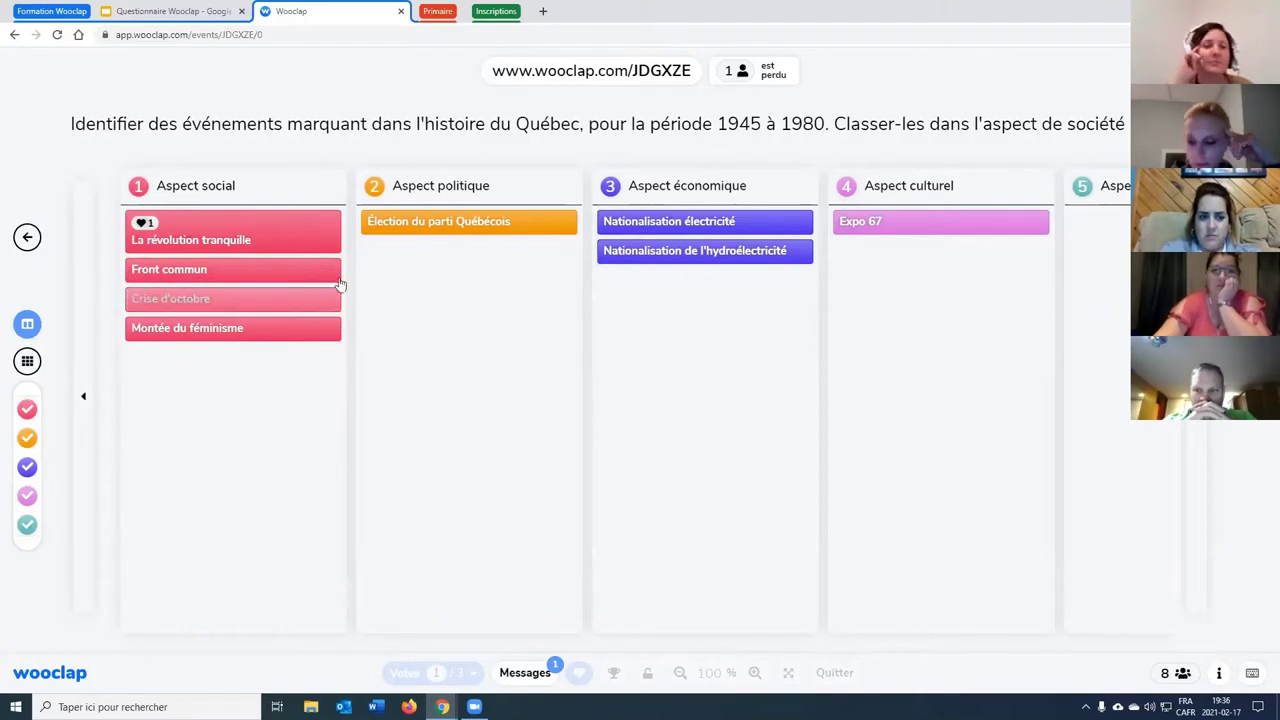
left_click(268, 330)
left_click(250, 300)
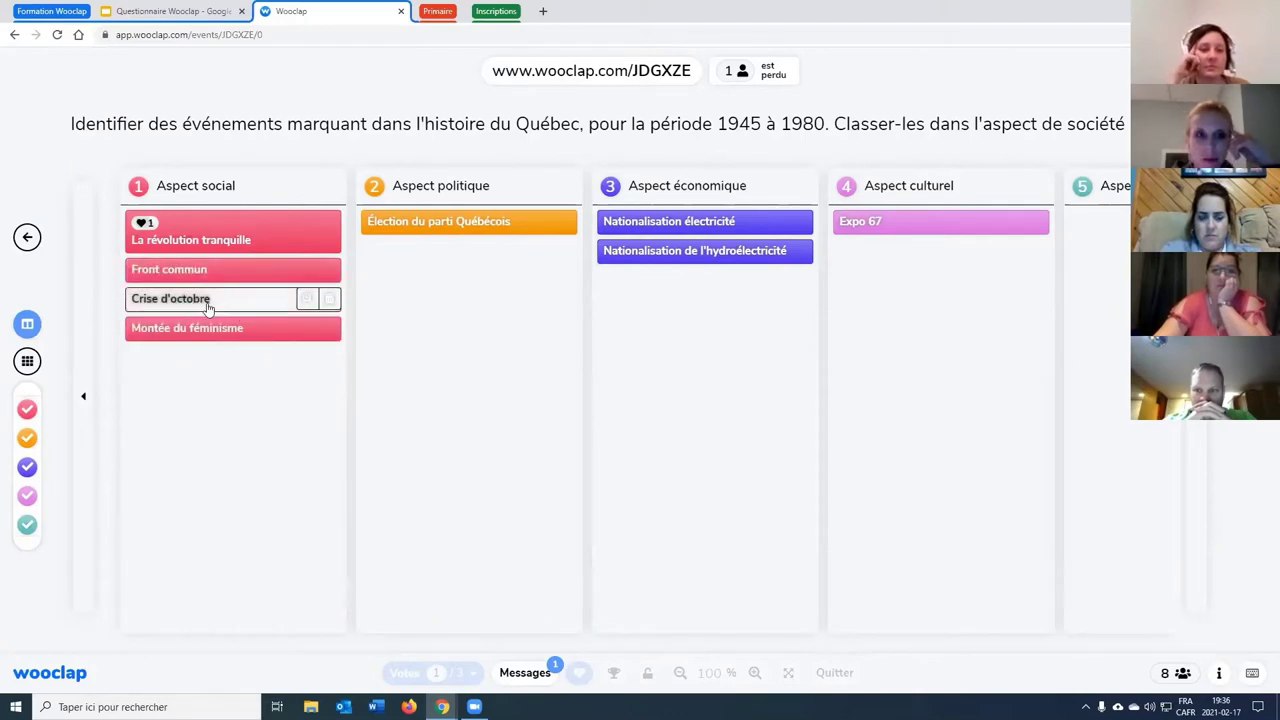
left_click_drag(191, 309, 429, 255)
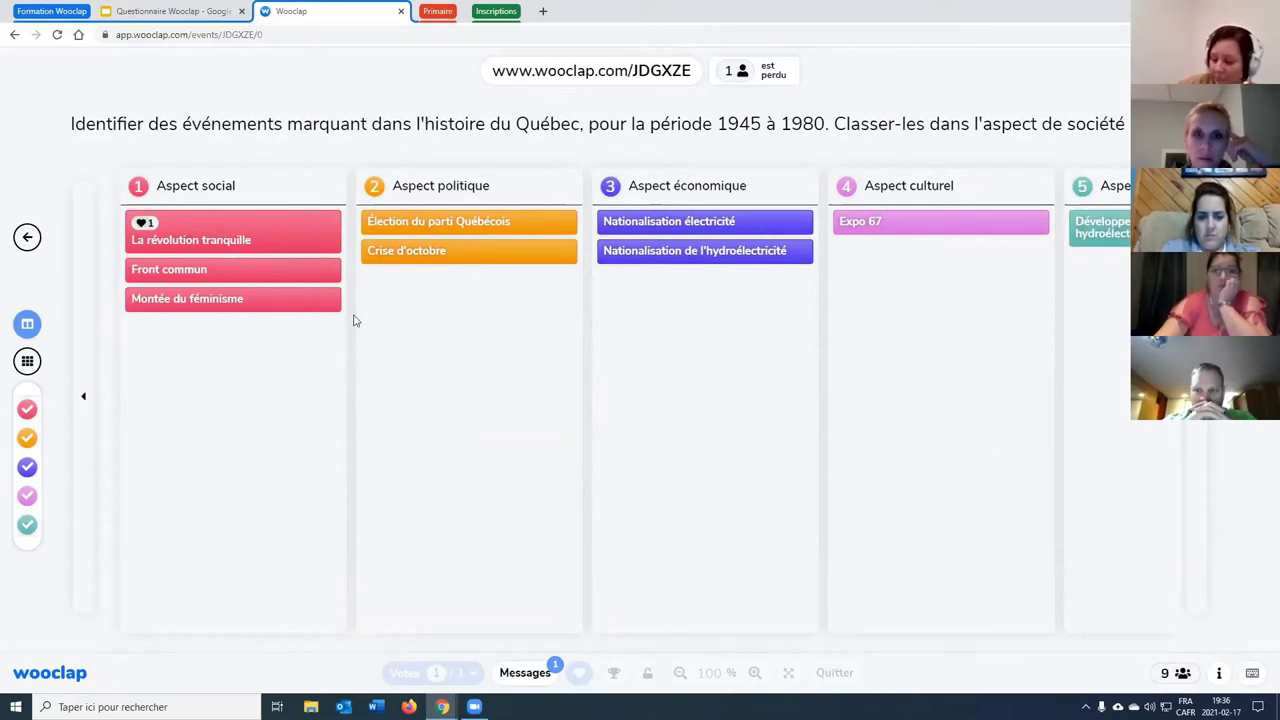
Delete the off-topic answers that name people from the Aspect social and Aspect politique columns.
mouse_move(449, 251)
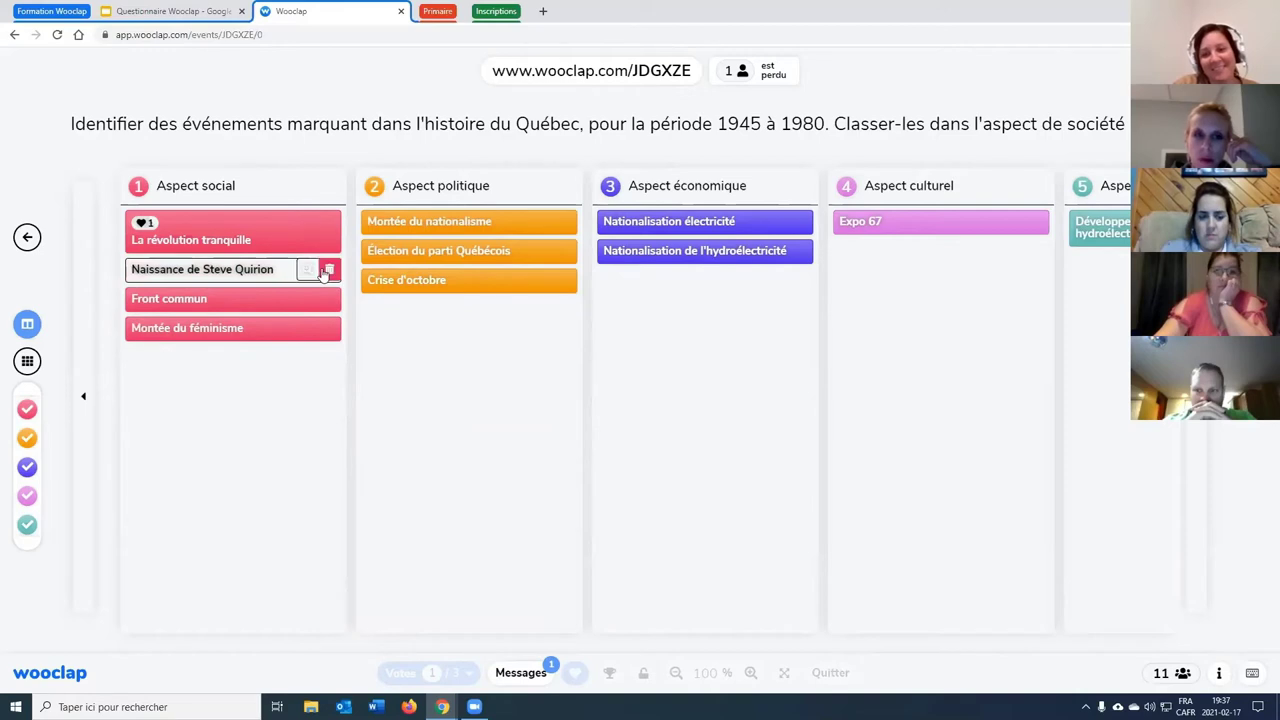
left_click(328, 272)
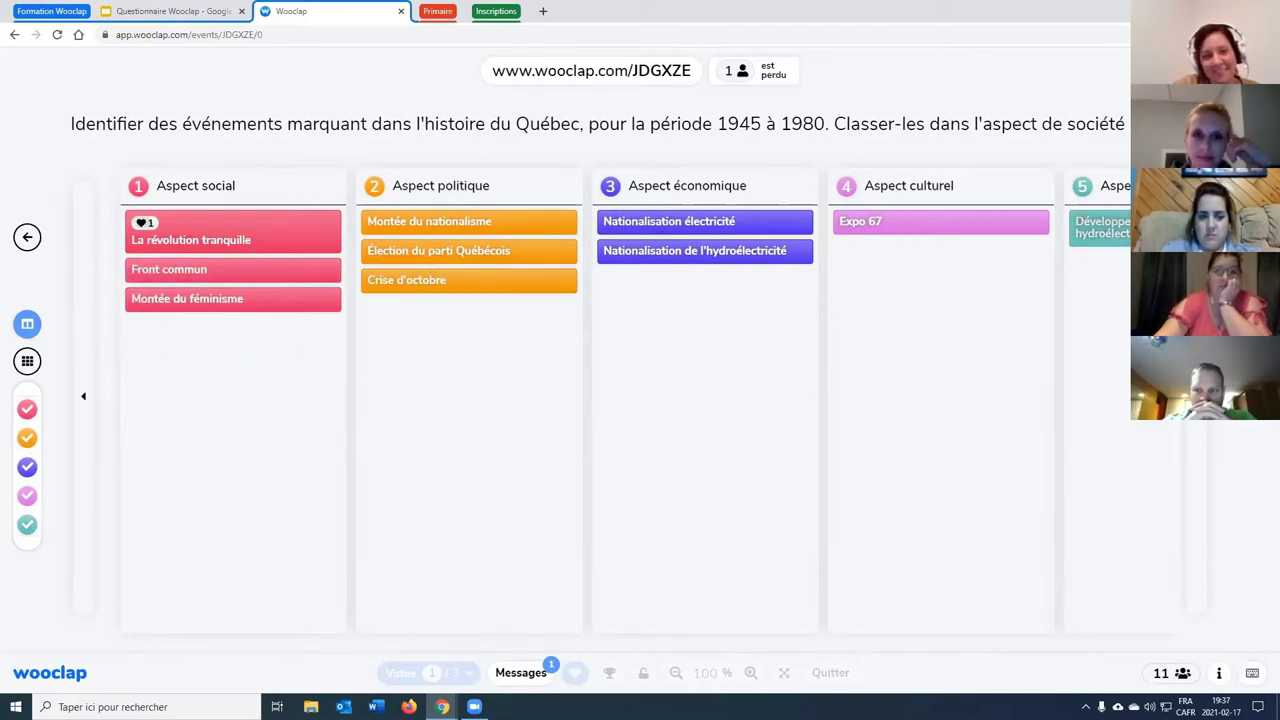
scroll(270, 307, "right", 3)
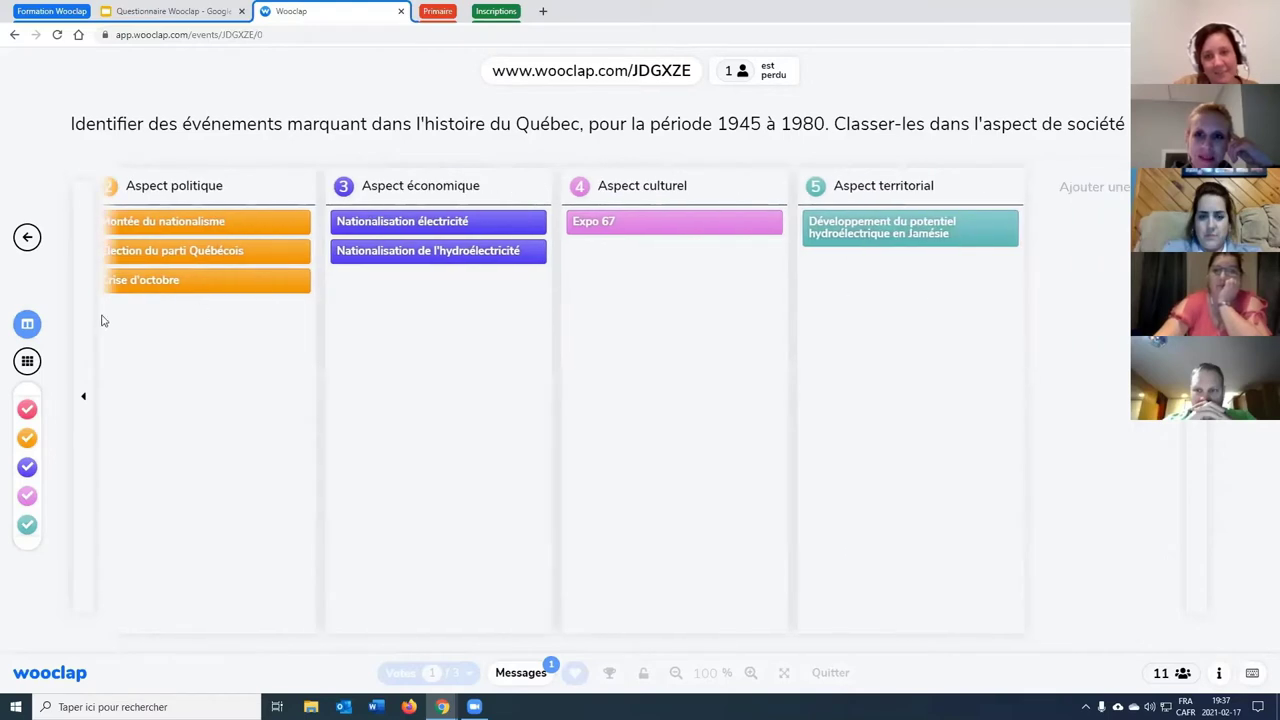
scroll(140, 511, "left", 3)
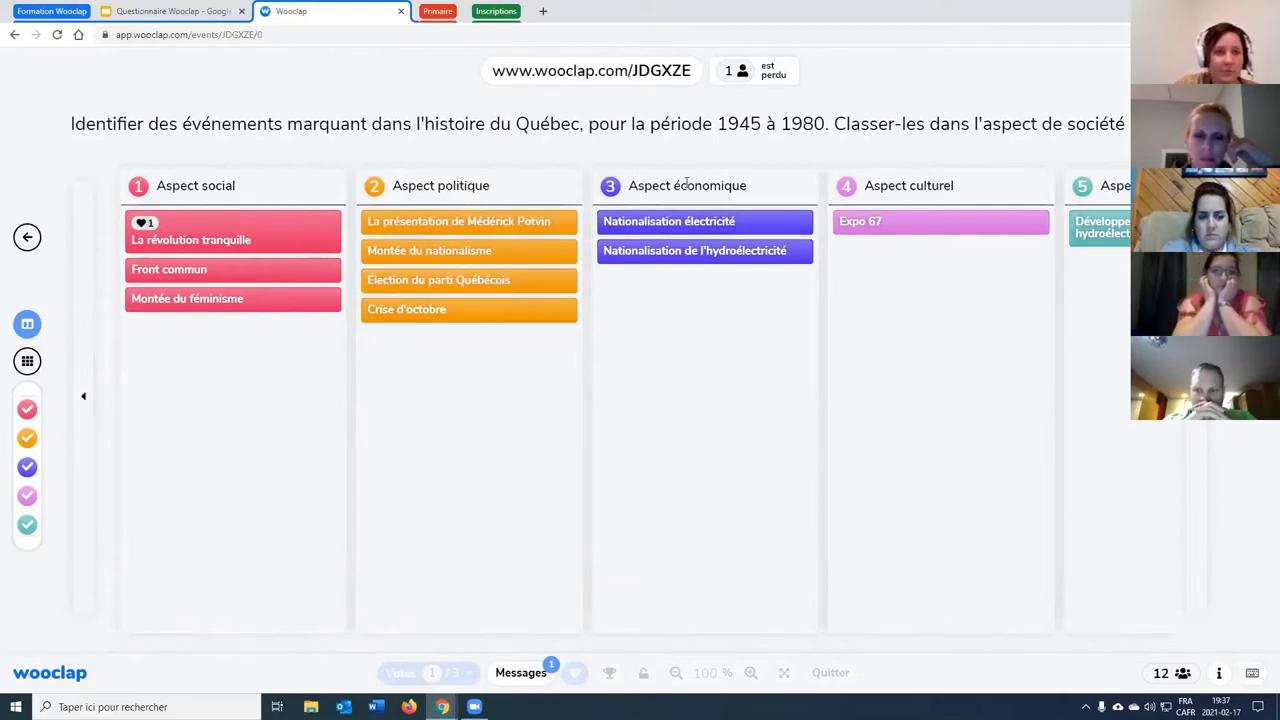
mouse_move(576, 221)
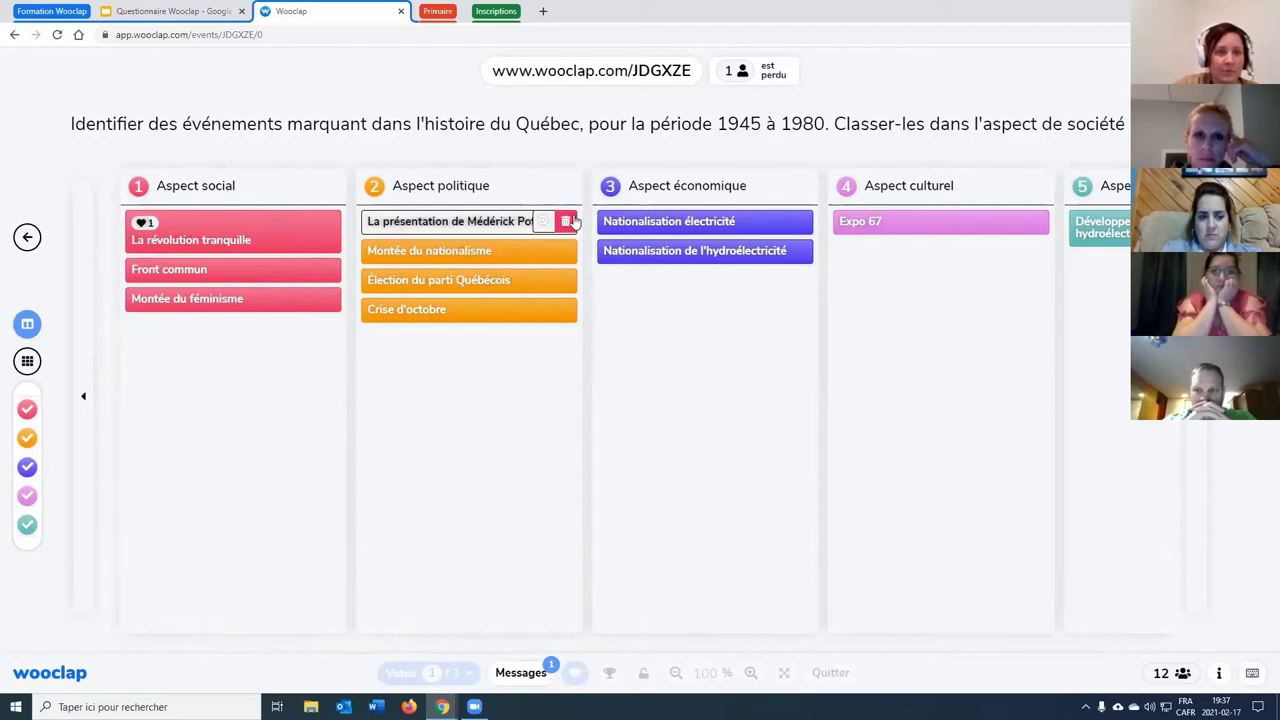
left_click(573, 221)
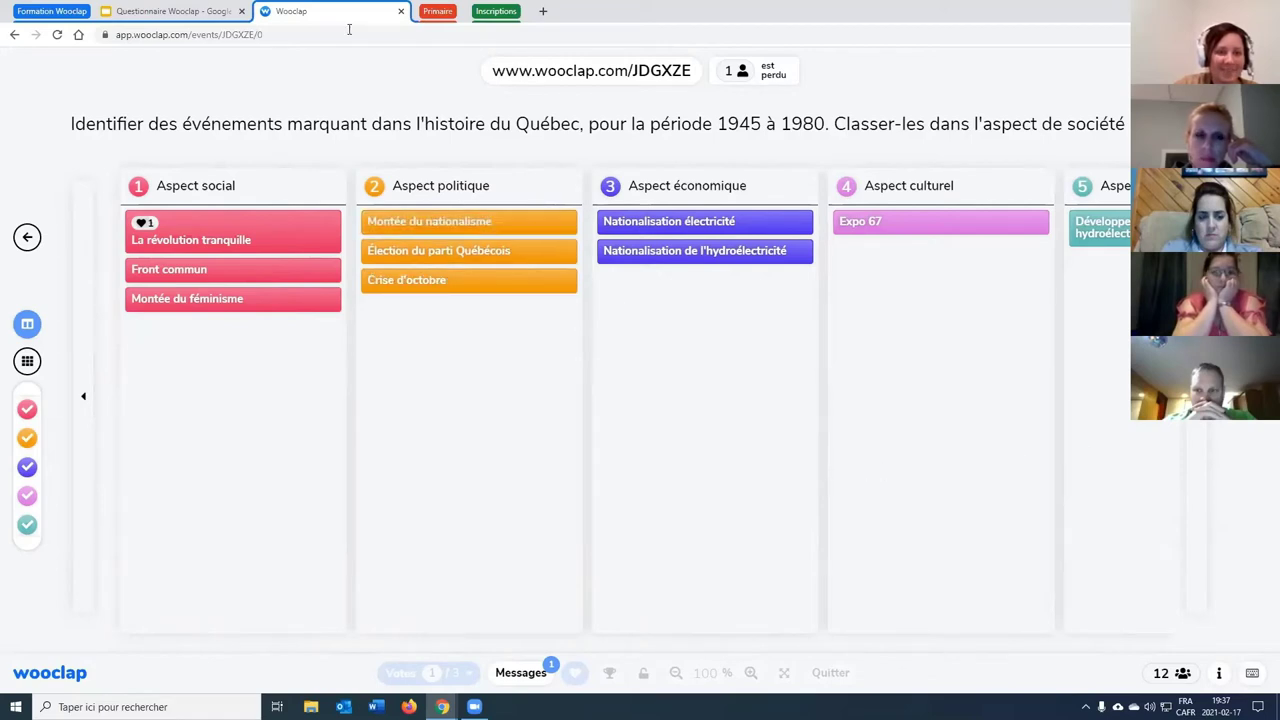
Enlarge the answer Élection du parti Québécois for the audience, and close the enlarged view.
left_click(540, 252)
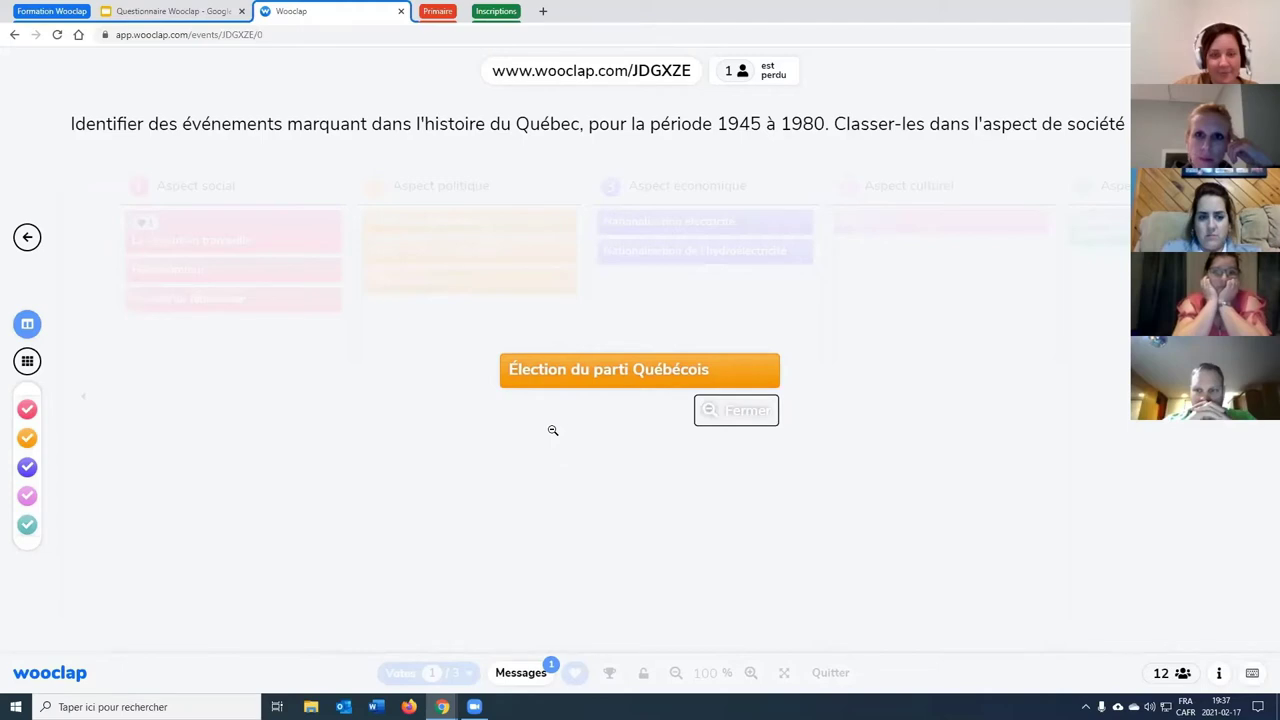
left_click(737, 414)
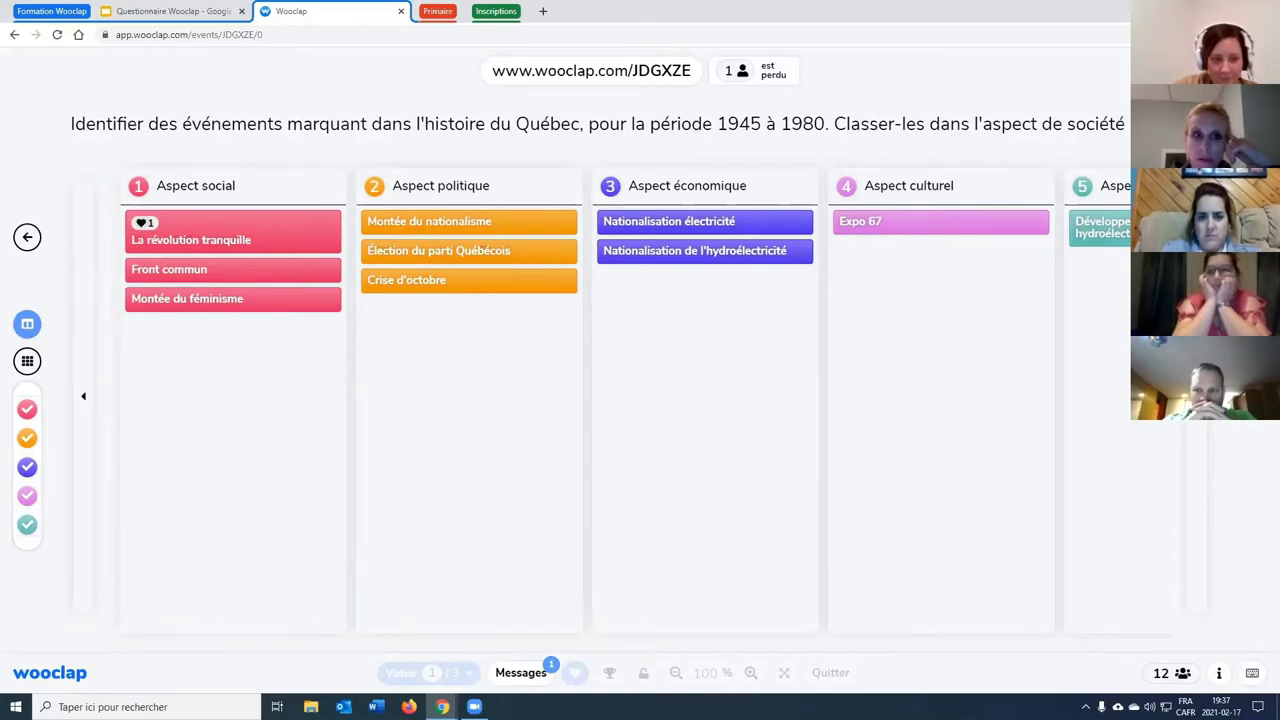
Advance to the seigneurie map question, and hide and redisplay the participants' results on the image.
key("Right")
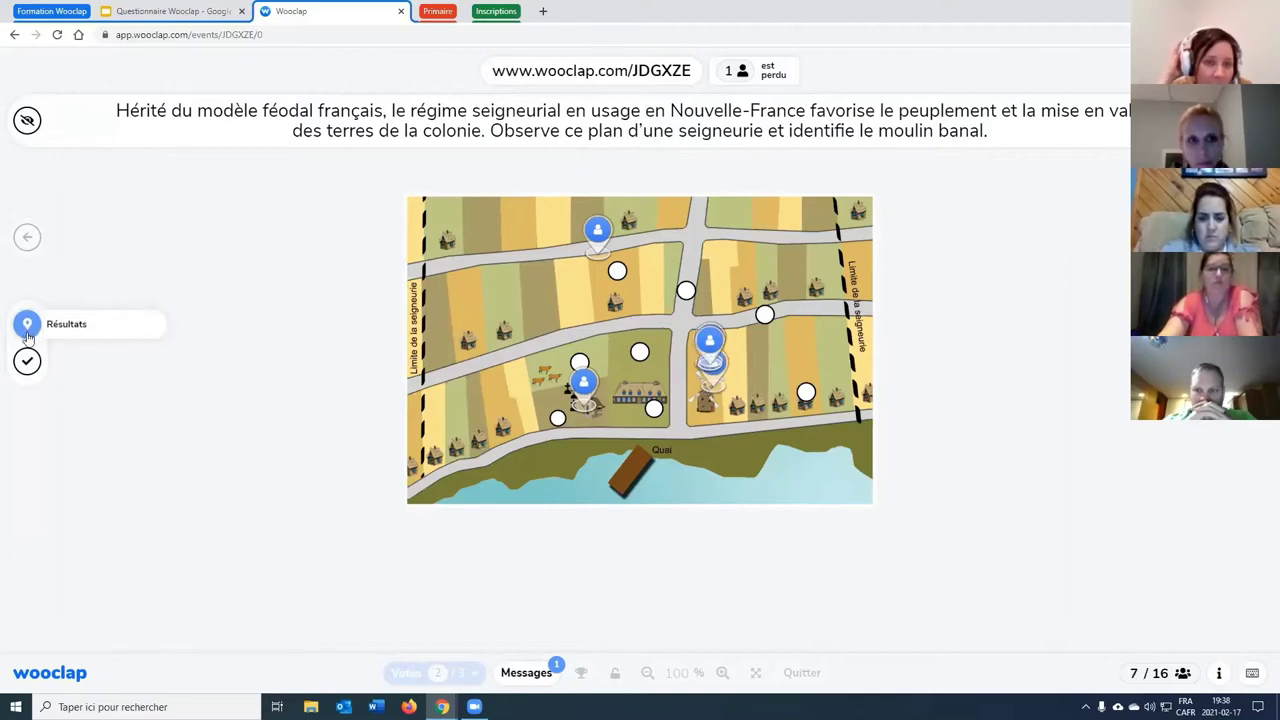
left_click(27, 327)
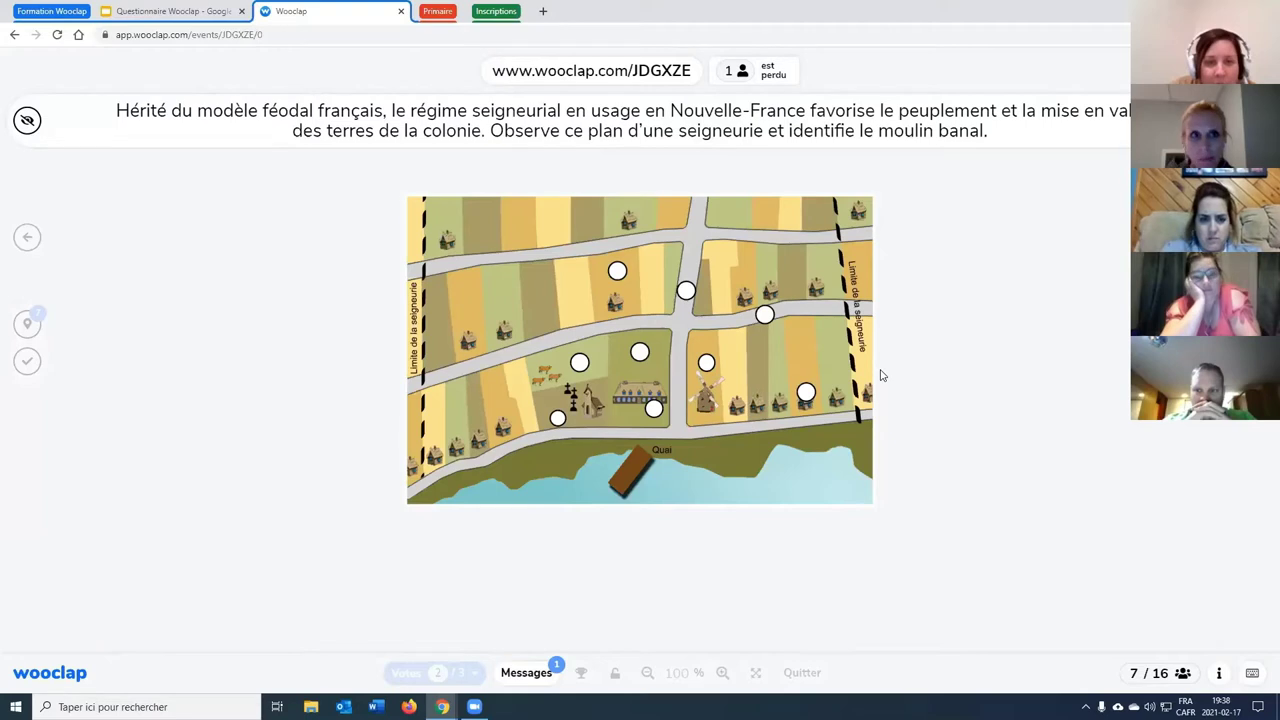
left_click(27, 325)
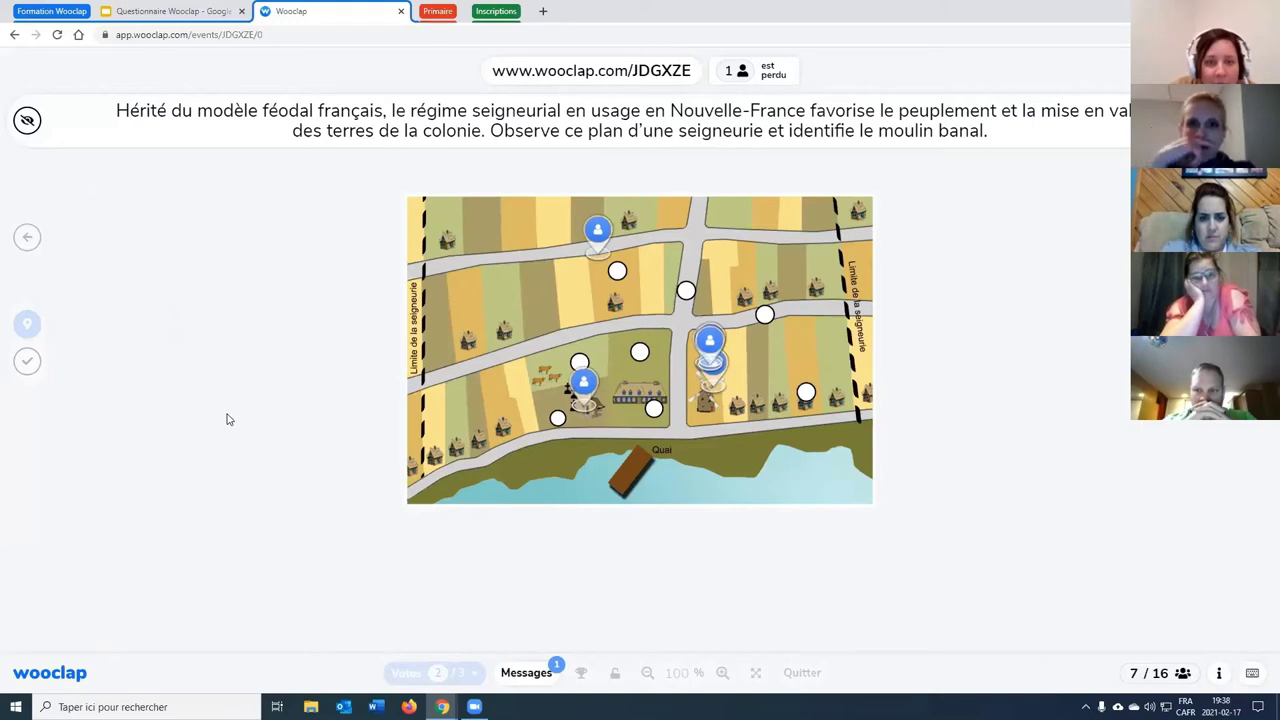
Reveal the correct location of the moulin banal on the map and display the best players' ranking.
left_click(28, 364)
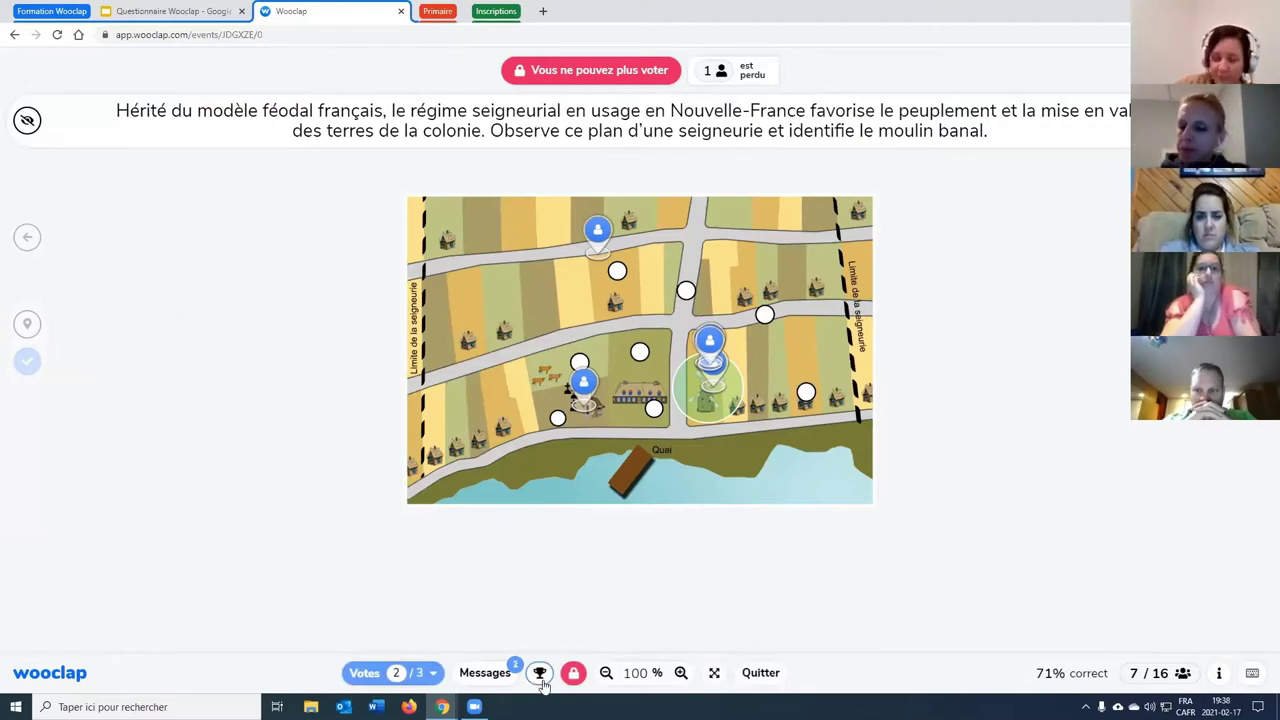
left_click(539, 673)
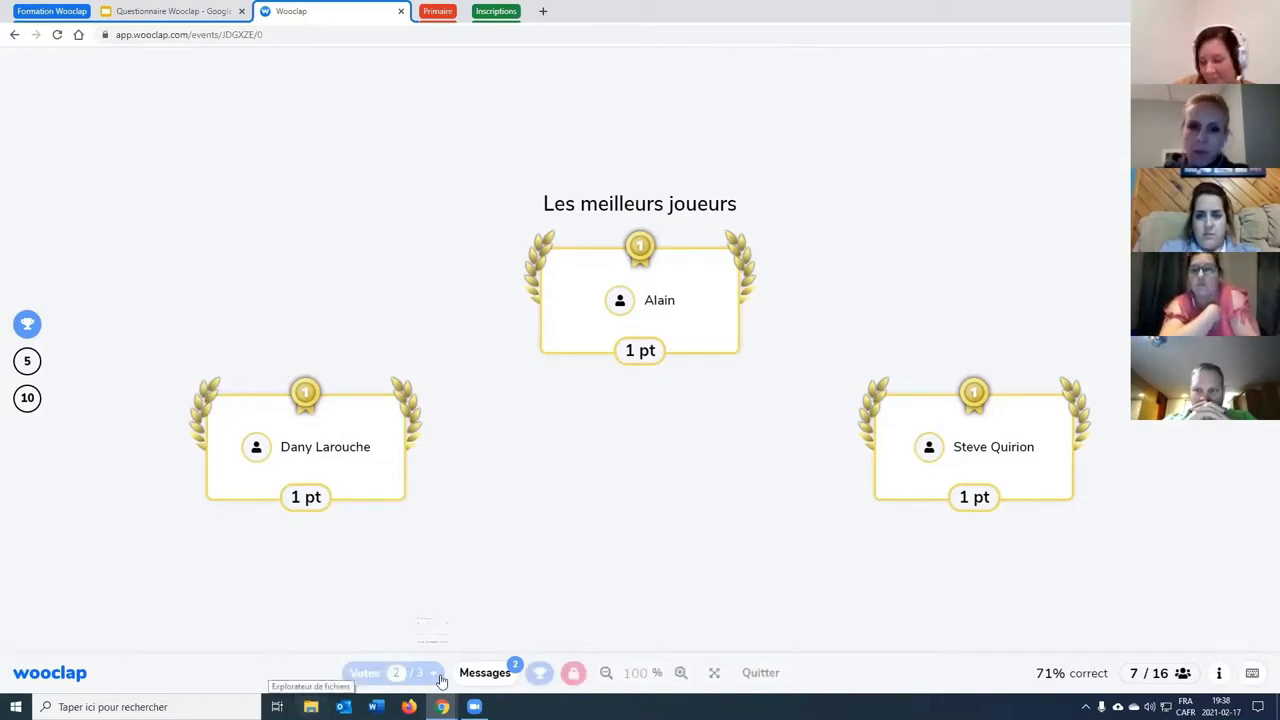
Close the best players' ranking and advance to the question on ordering the colony's governments chronologically.
left_click(537, 673)
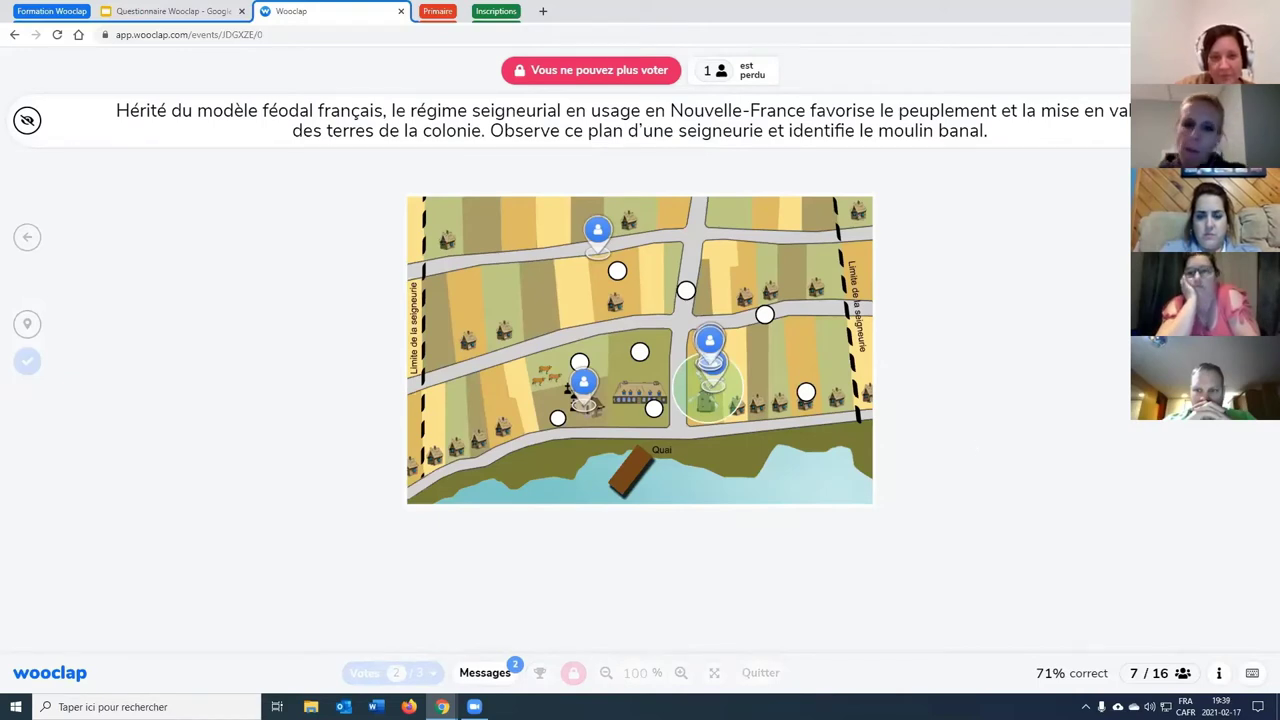
key("Right")
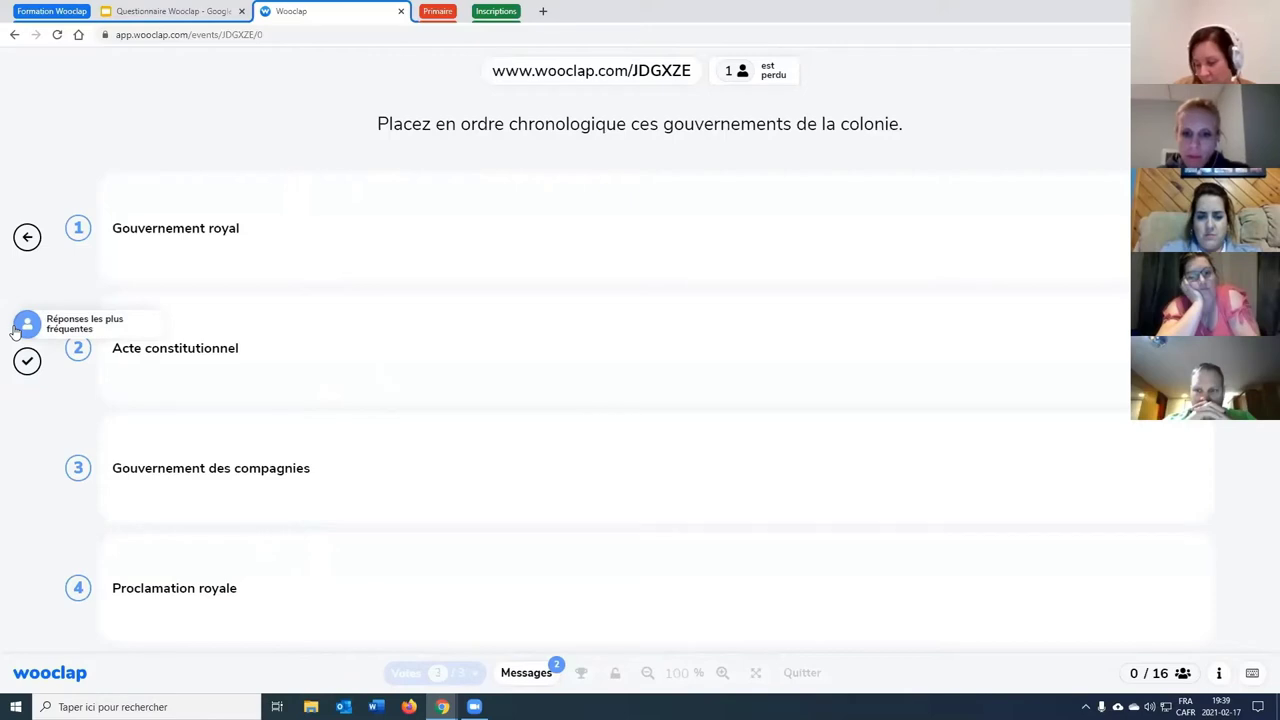
In the participant window, order the governments as Proclamation royale, Gouvernement des compagnies, Acte constitutionnel, Gouvernement royal, and submit the answer.
key("alt+Tab")
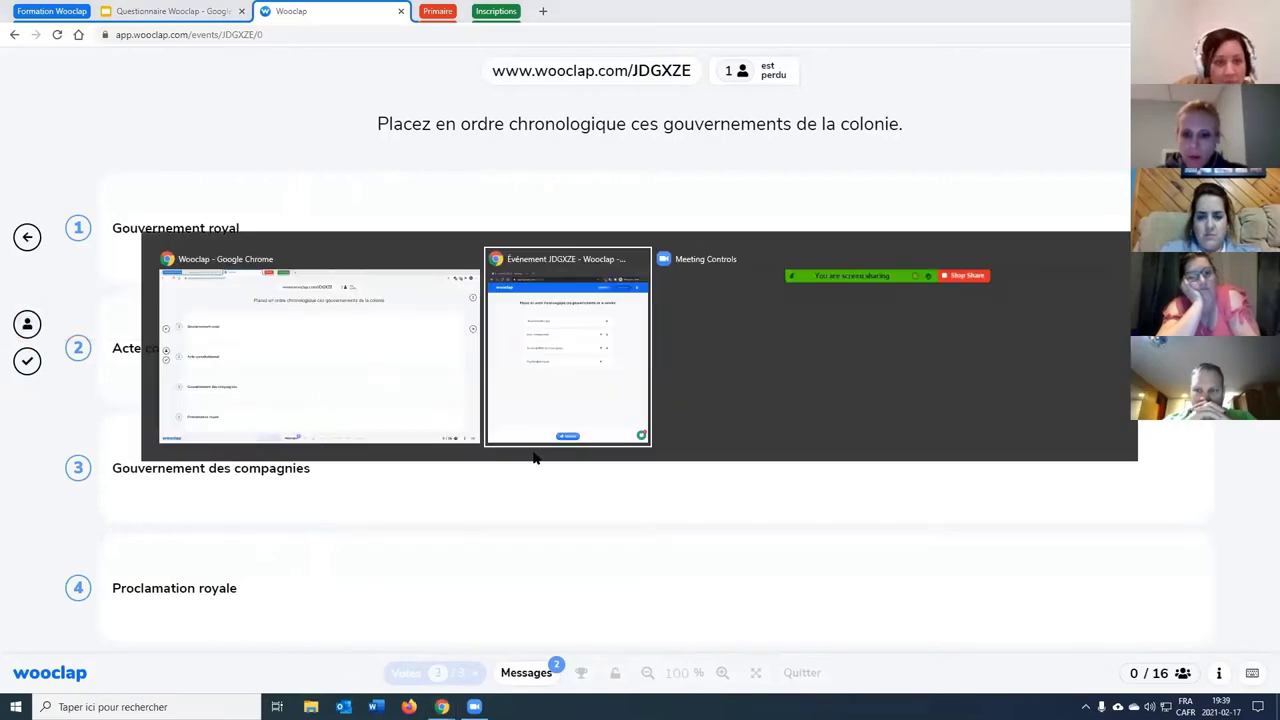
left_click_drag(305, 278, 306, 206)
left_click_drag(331, 314, 352, 330)
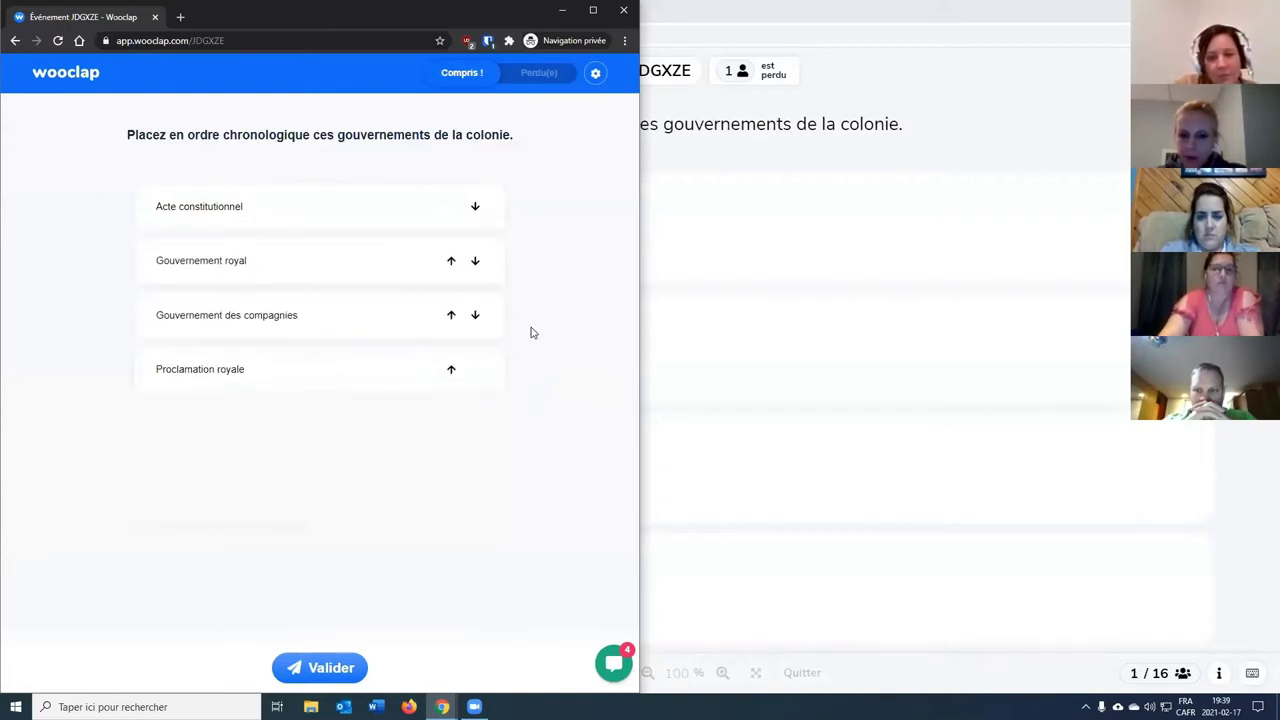
left_click(454, 318)
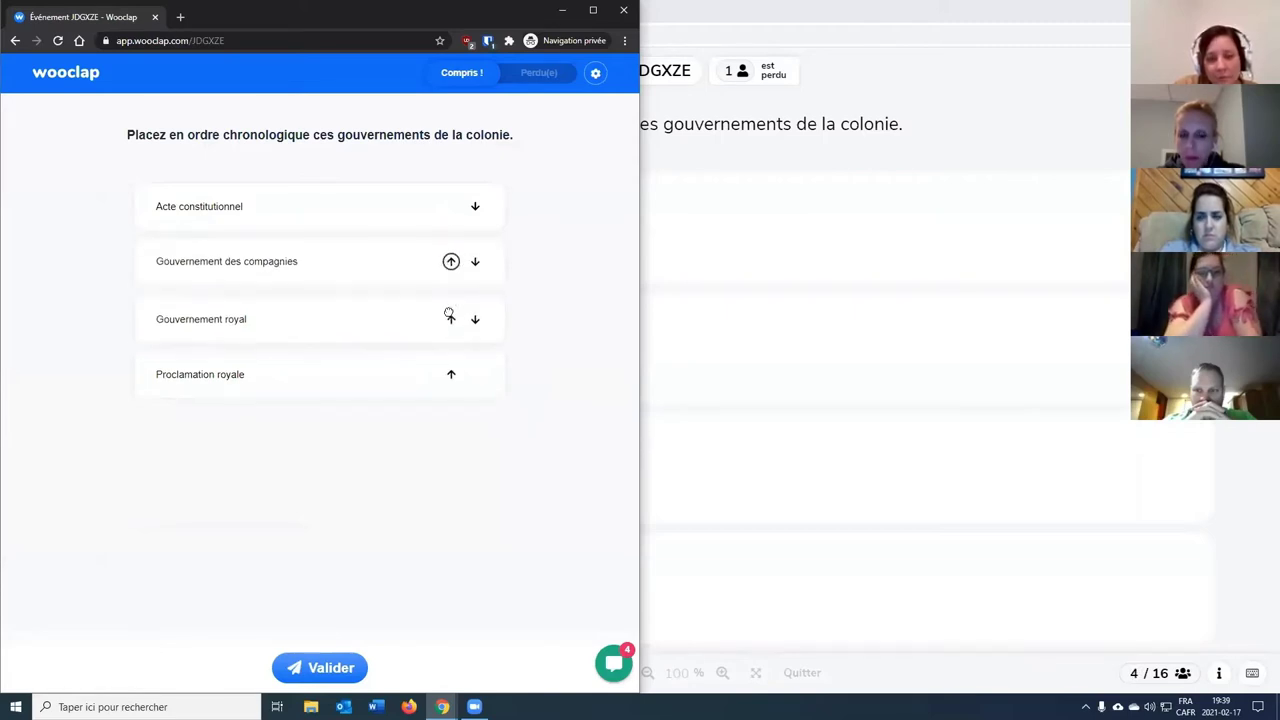
left_click(451, 262)
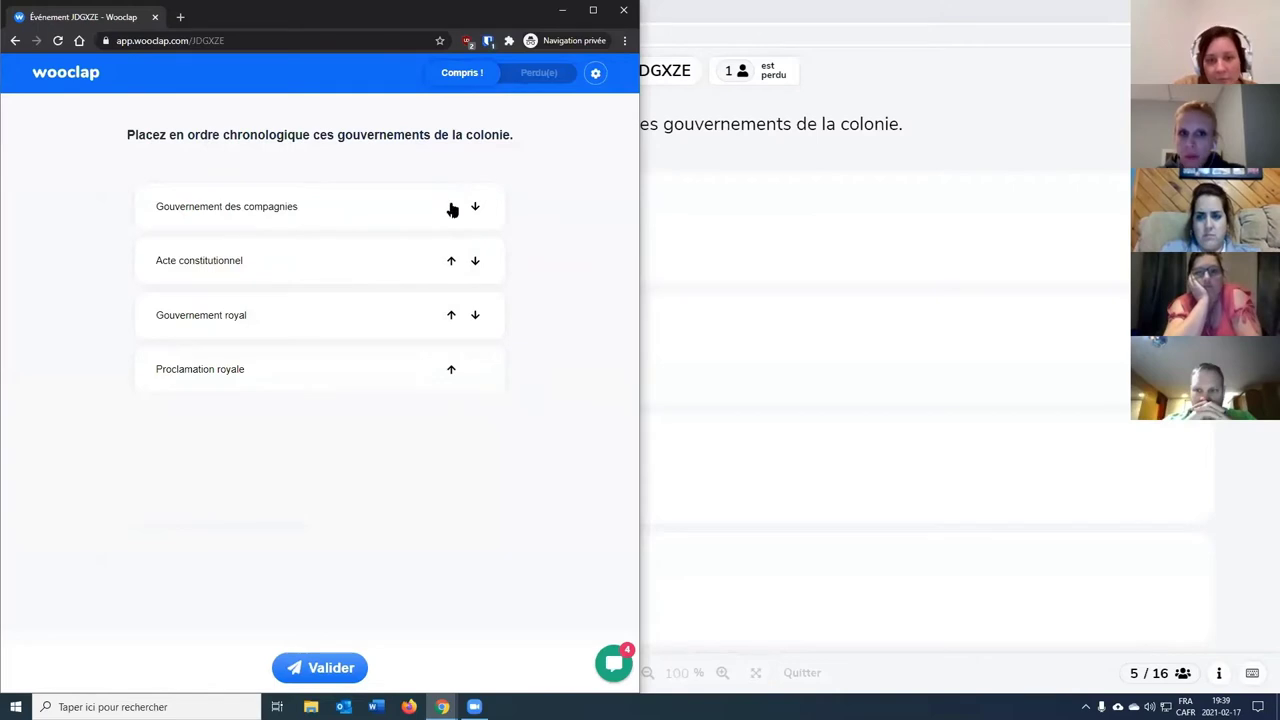
left_click(451, 374)
left_click(451, 315)
left_click(451, 260)
left_click(309, 666)
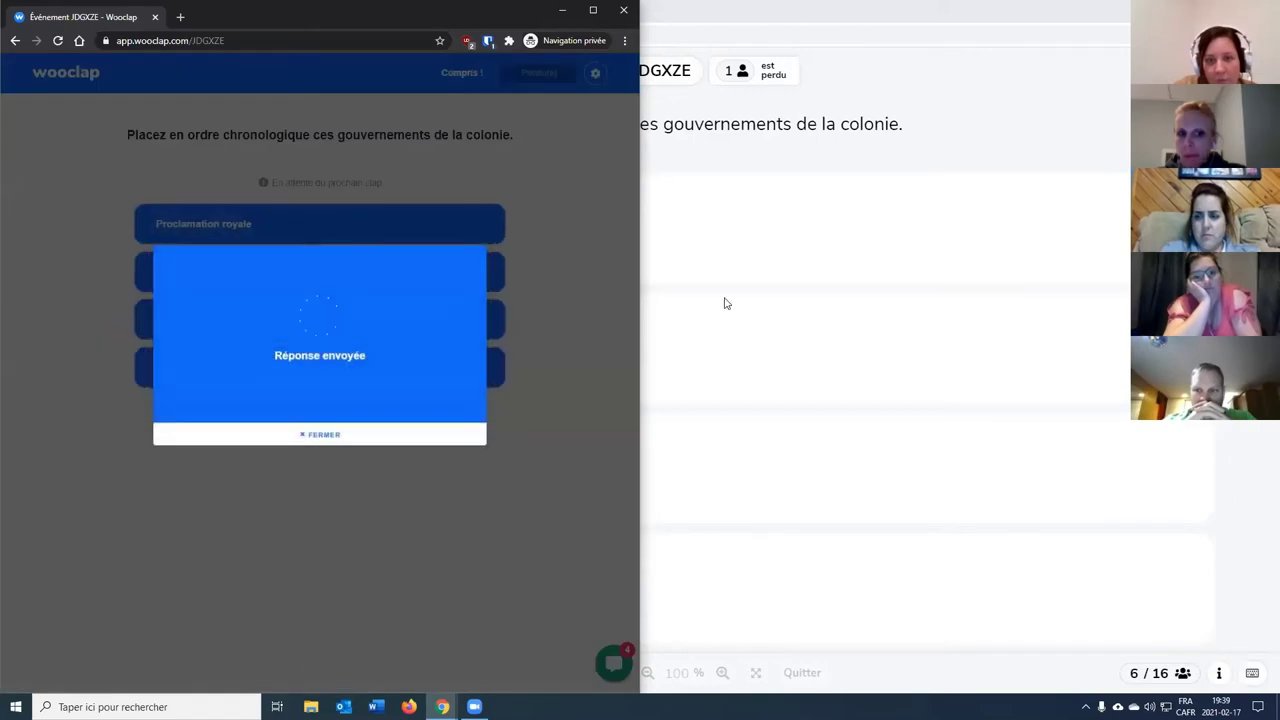
Back in the presenter window, show and hide the most frequent combinations, and reveal the correct order of the governments.
left_click(818, 290)
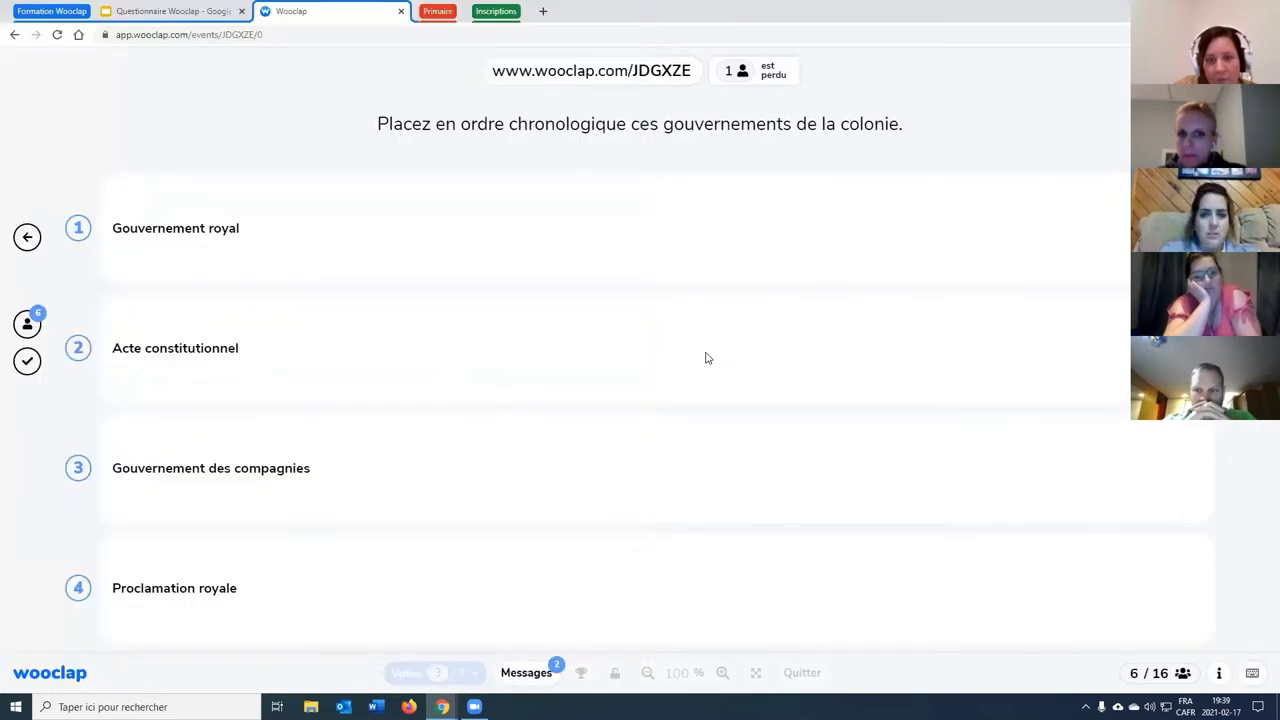
left_click(29, 328)
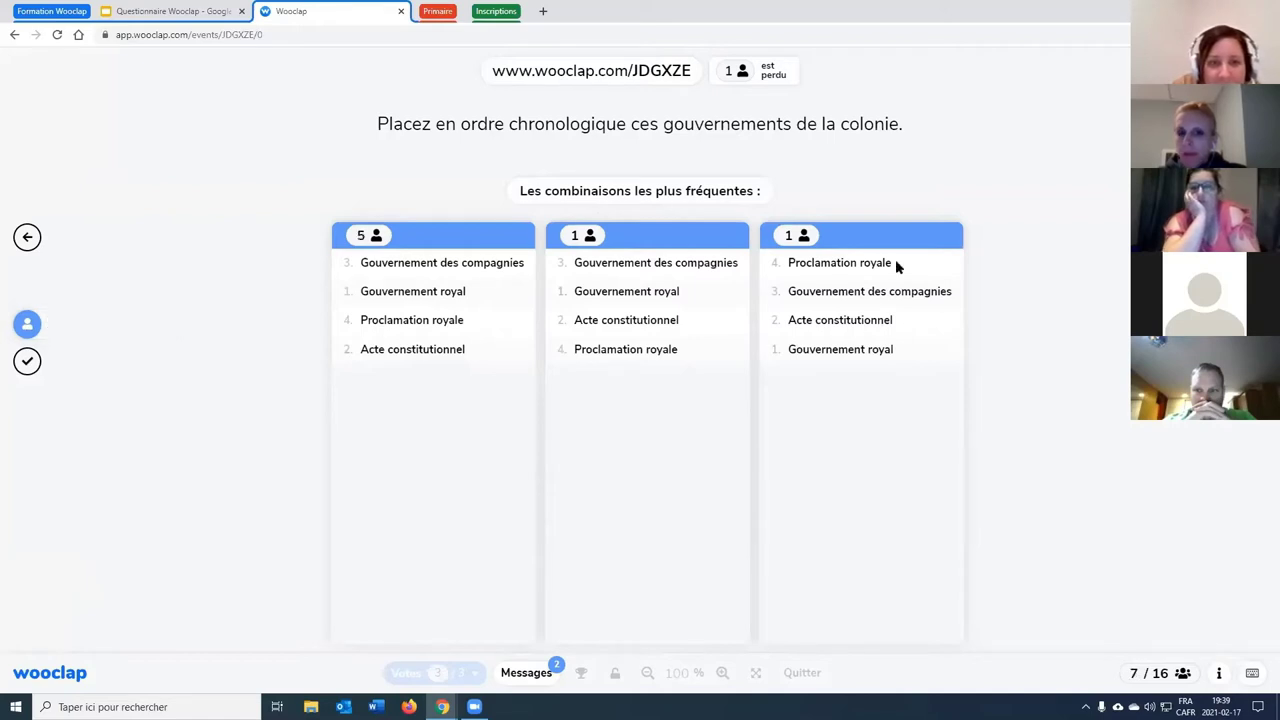
left_click(27, 325)
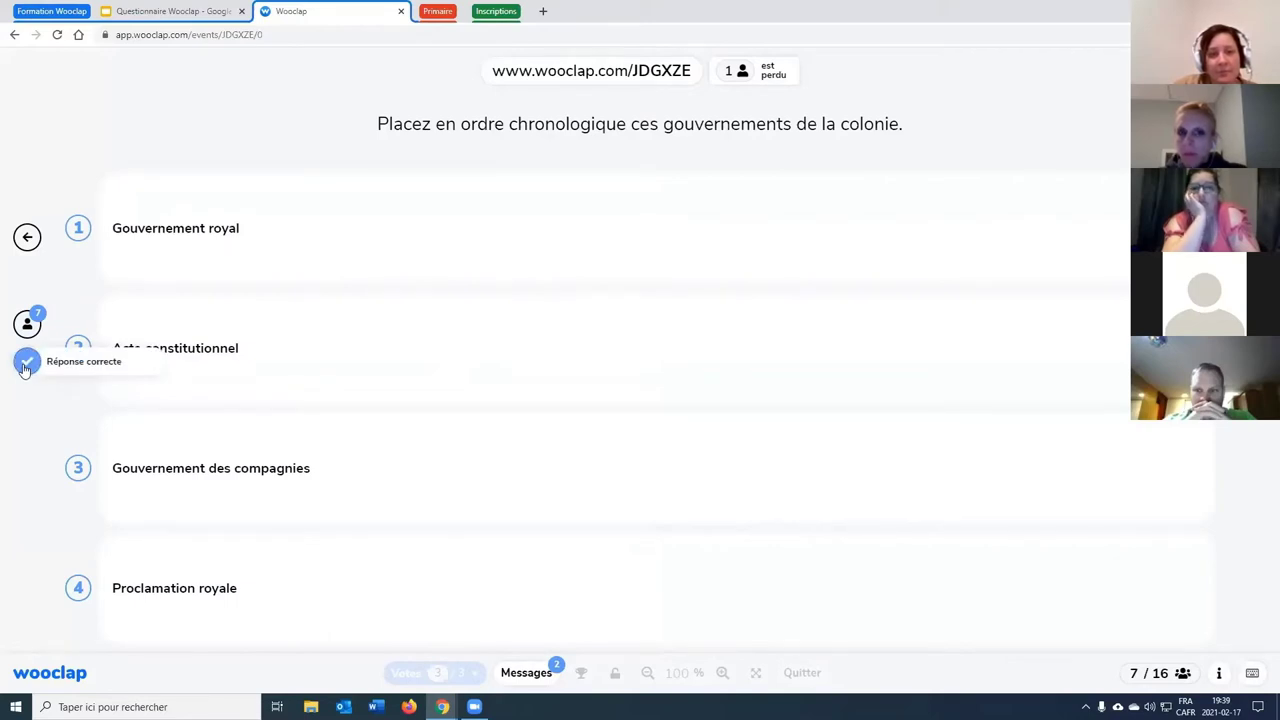
left_click(27, 362)
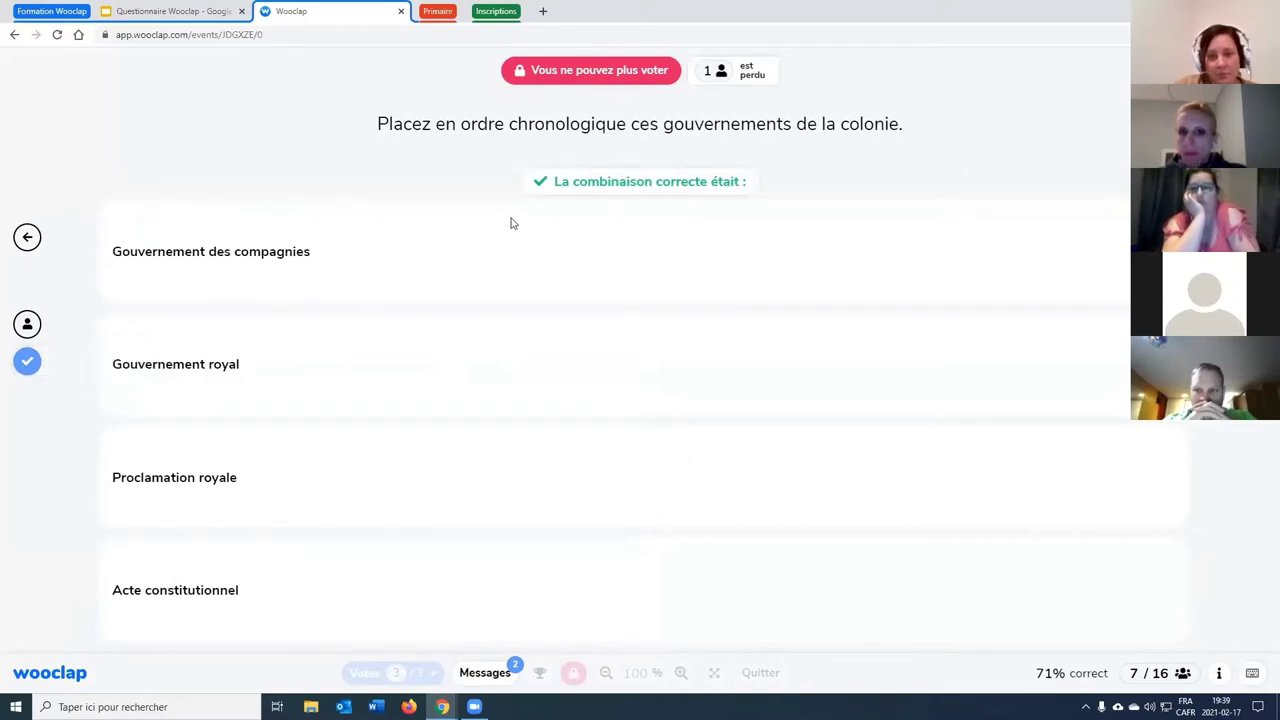
Check the corrected answer to the ordering question in the participant window, and return to the presenter window.
mouse_move(442, 706)
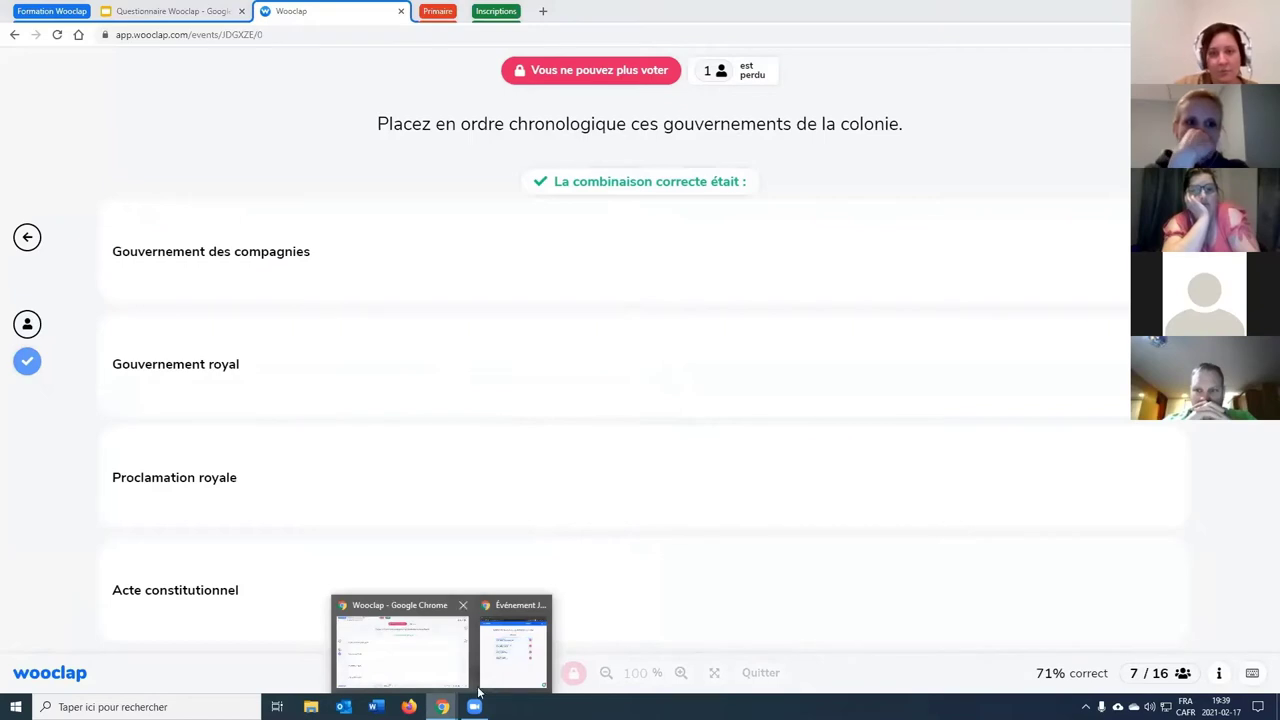
left_click(500, 660)
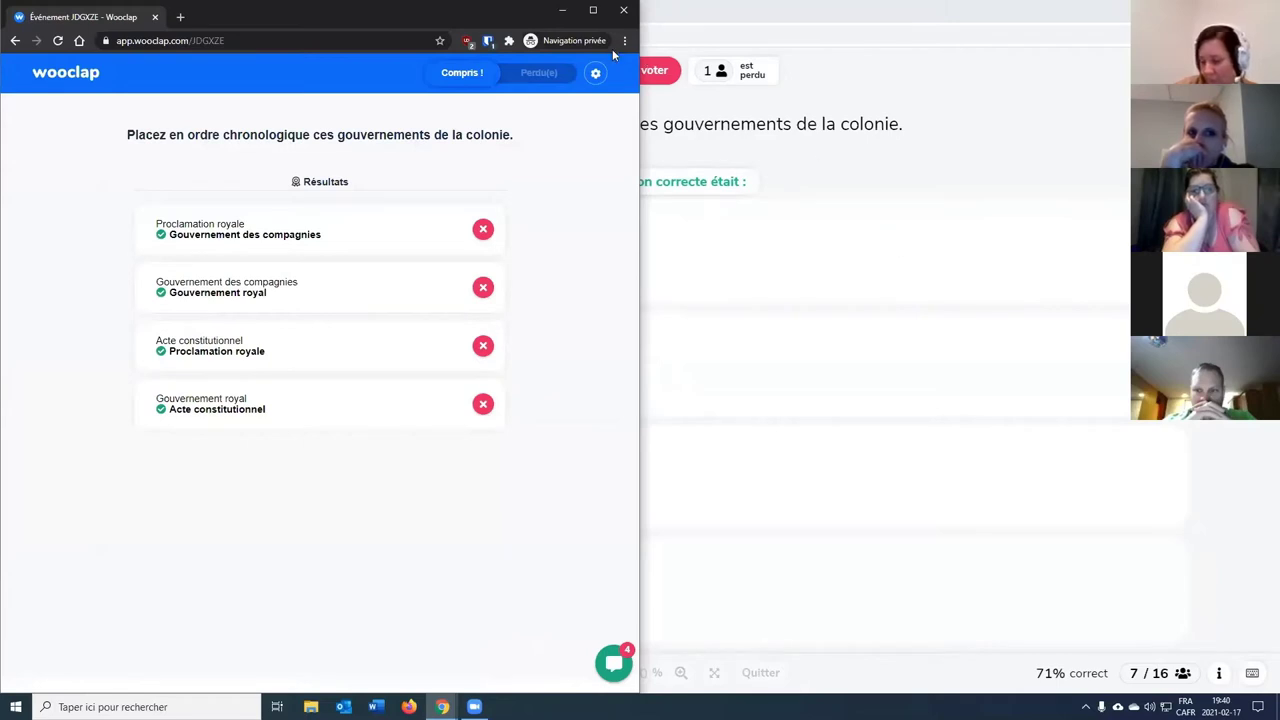
left_click(746, 88)
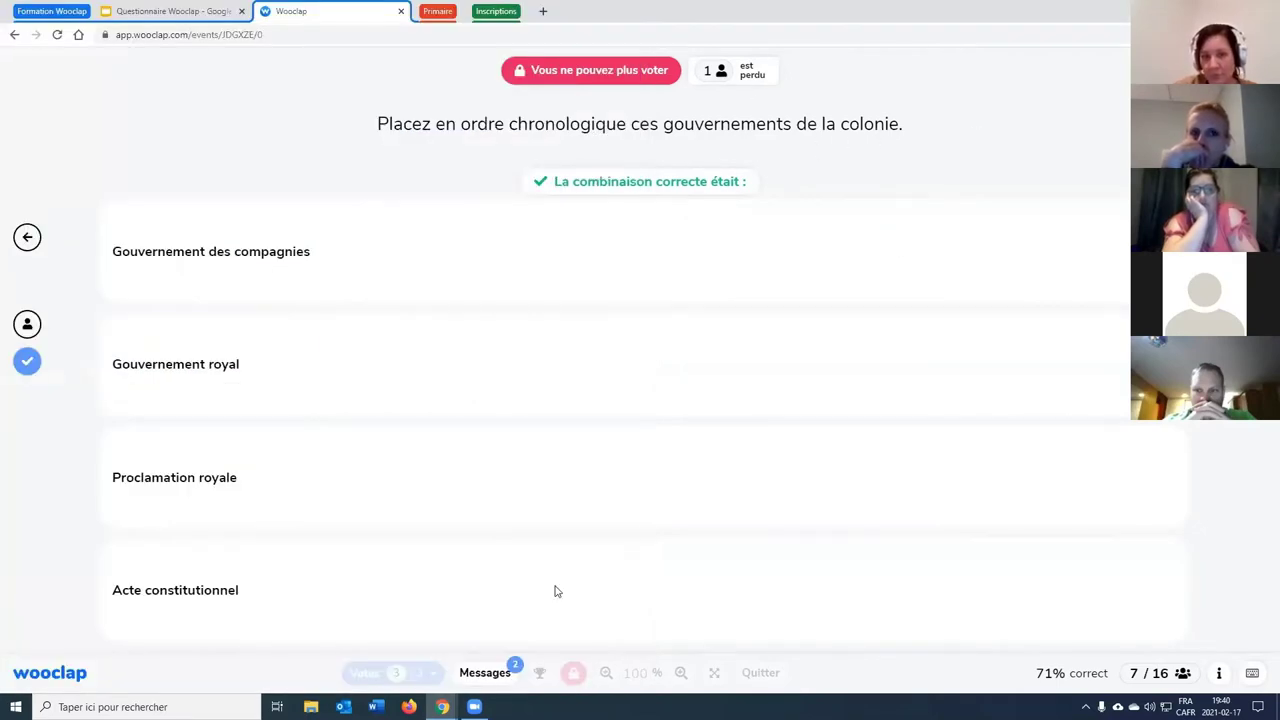
Display the best players' ranking, unlock voting on the ordering question, and close the ranking.
left_click(540, 672)
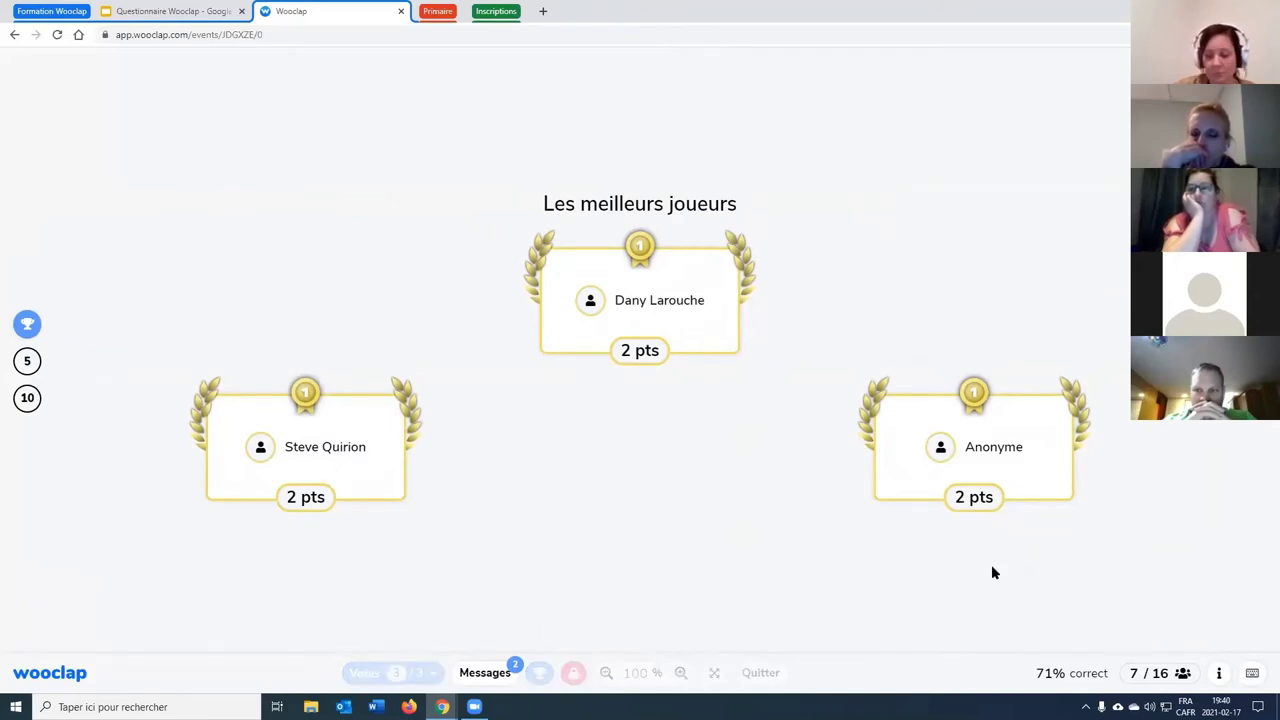
mouse_move(570, 678)
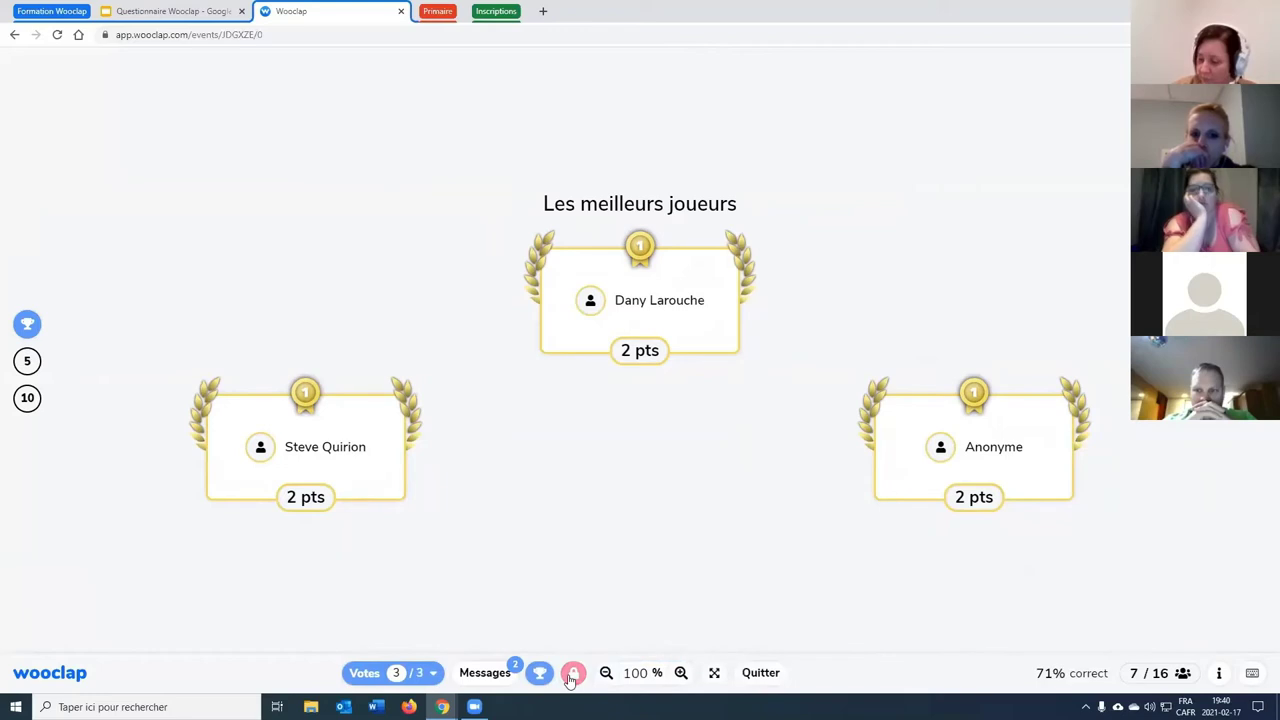
left_click(571, 677)
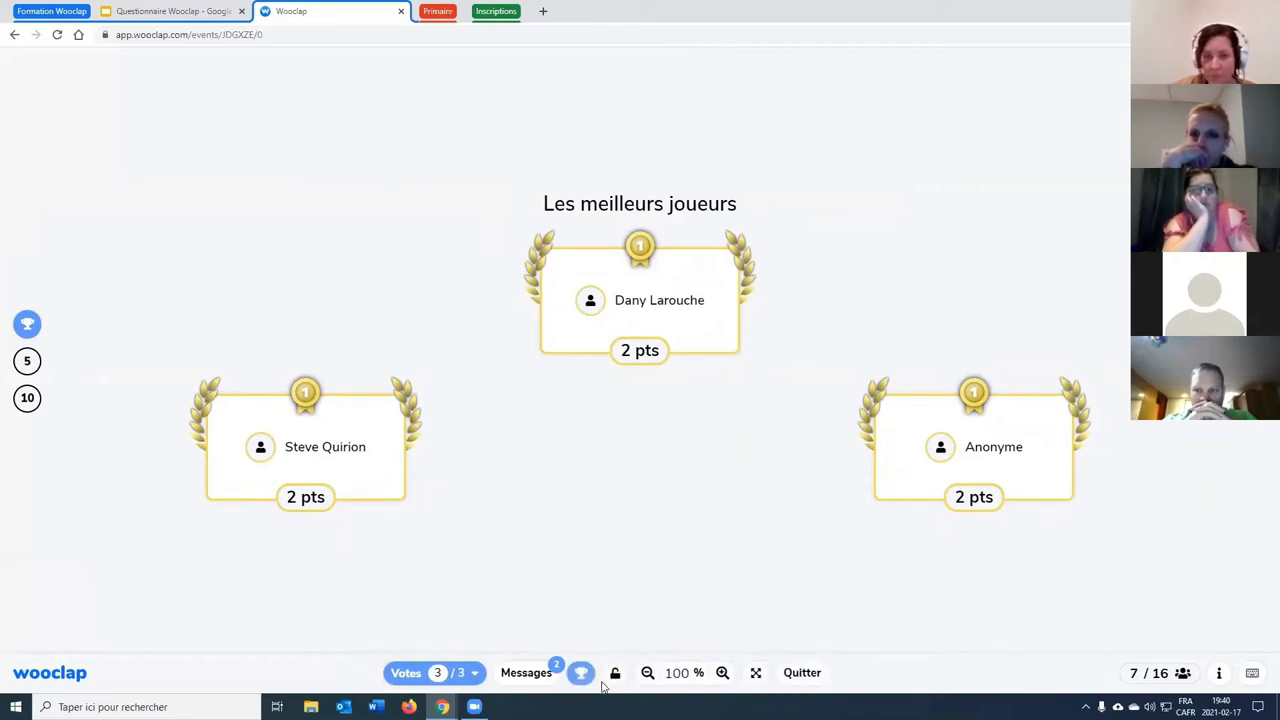
left_click(582, 674)
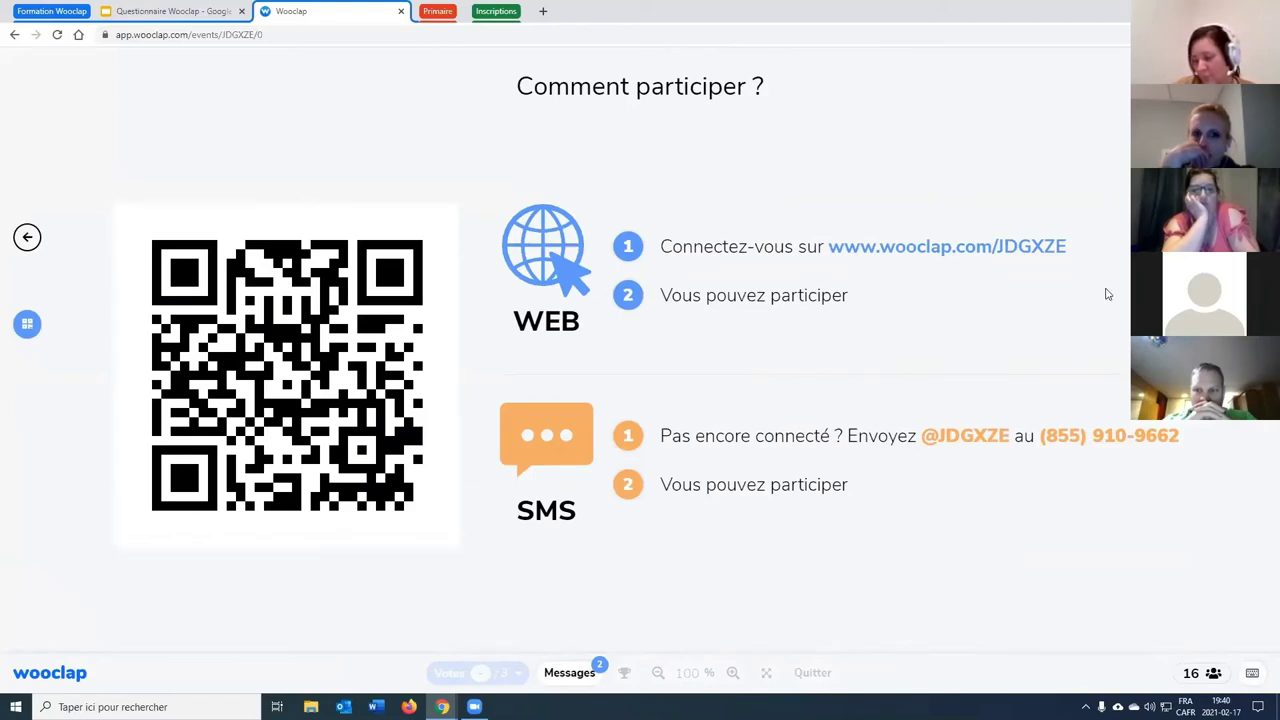
Leave the projected event and show the Wooclap features overview, slide 4, in the Google Slides presentation Questionnaire Wooclap.
key("Escape")
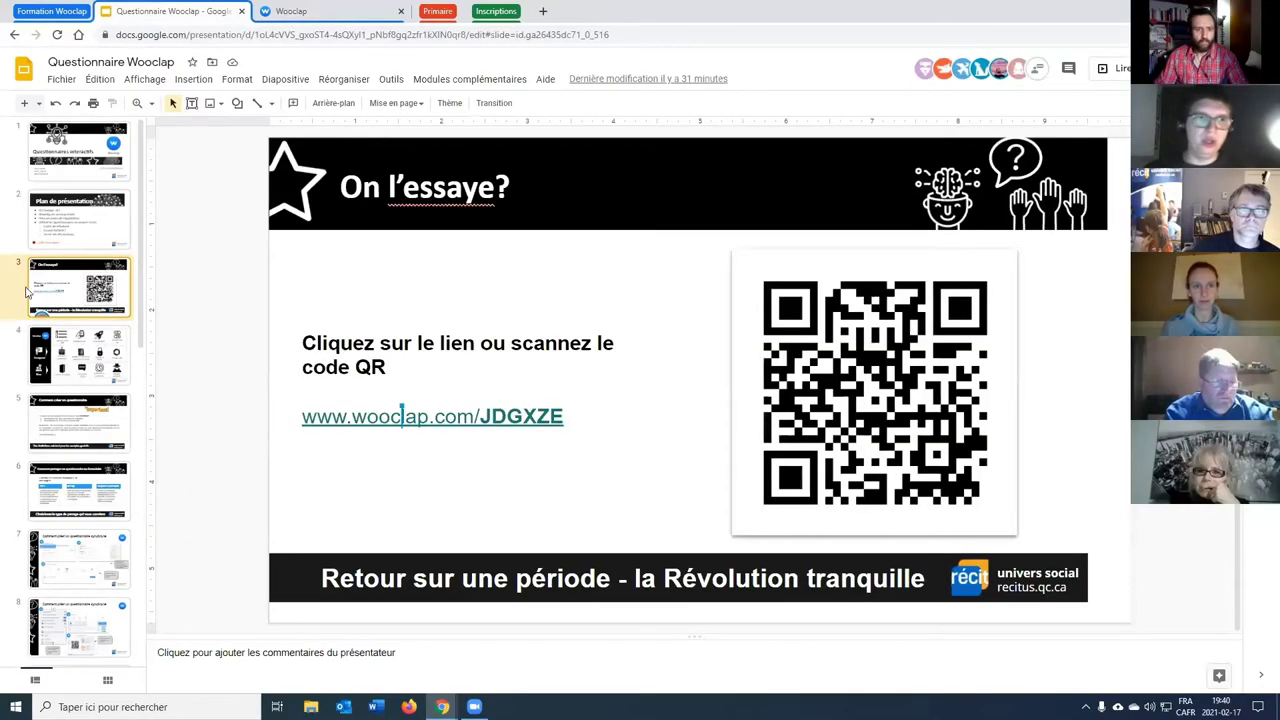
left_click(85, 347)
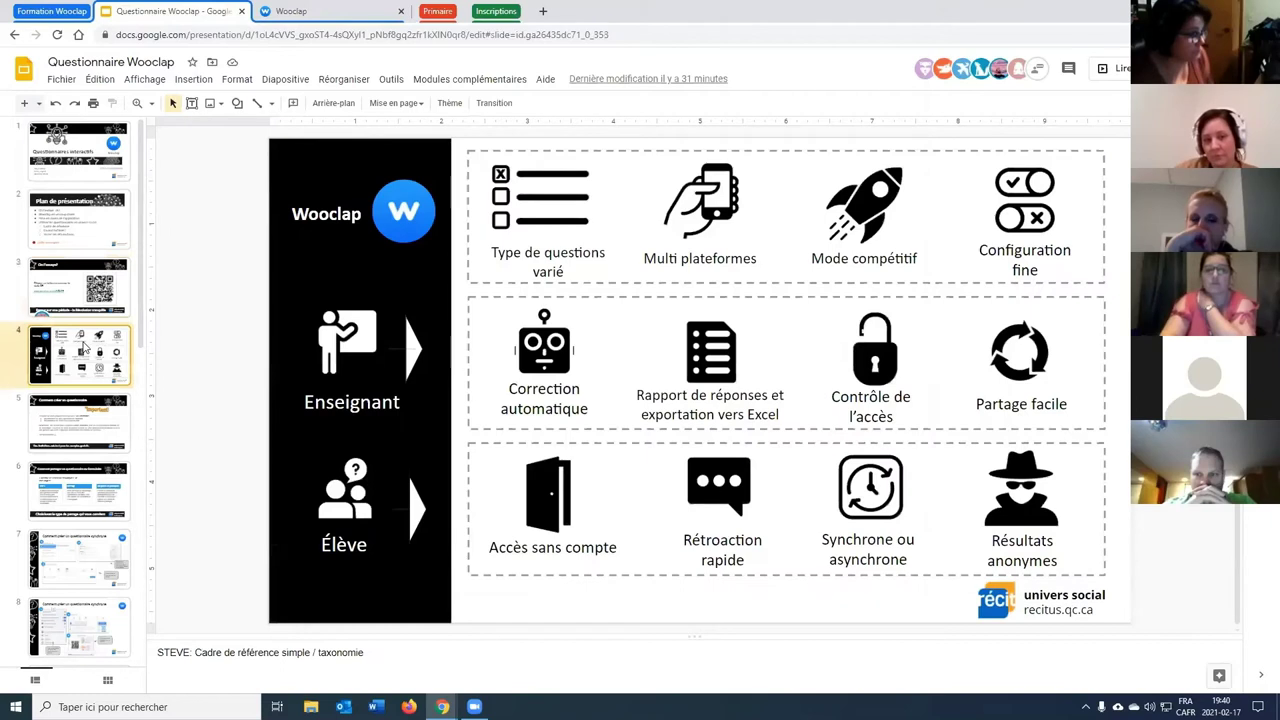
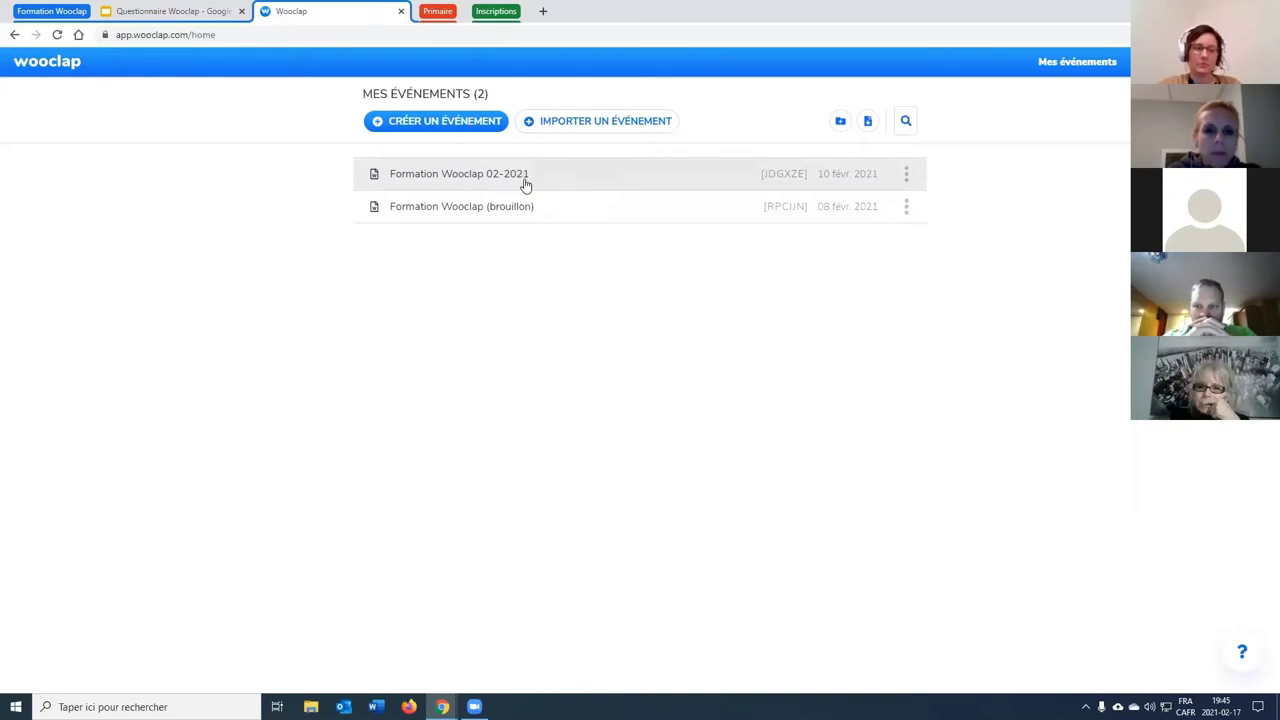
Open the Wooclap event Formation Wooclap 02-2021 and display its message wall settings.
left_click(525, 185)
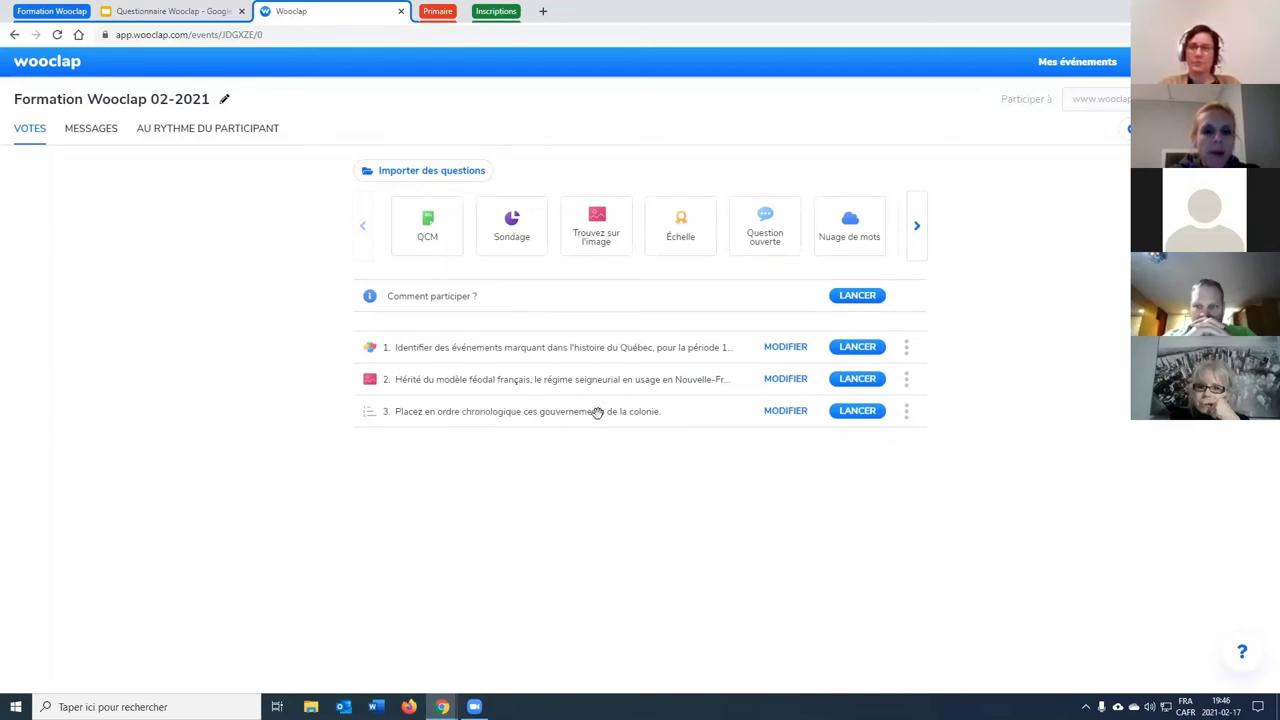
left_click(82, 134)
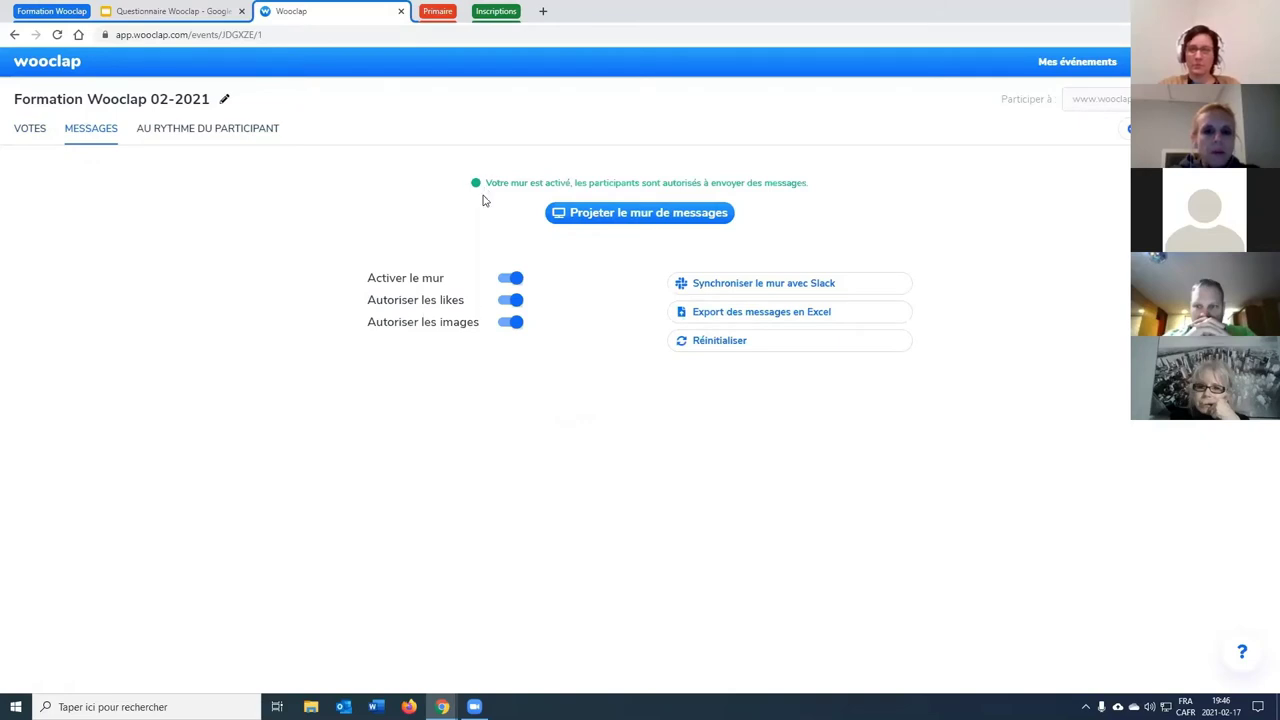
View the message wall from the participant window, close the wall, and minimize that window.
mouse_move(442, 707)
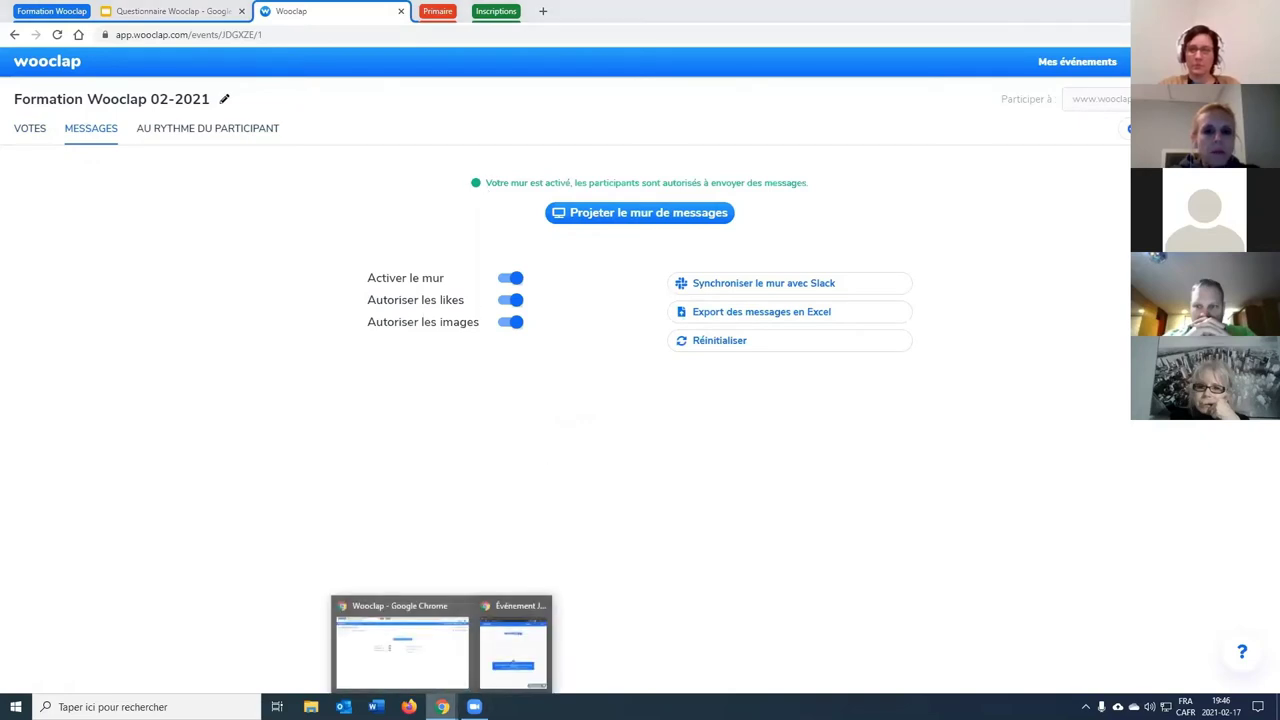
left_click(505, 673)
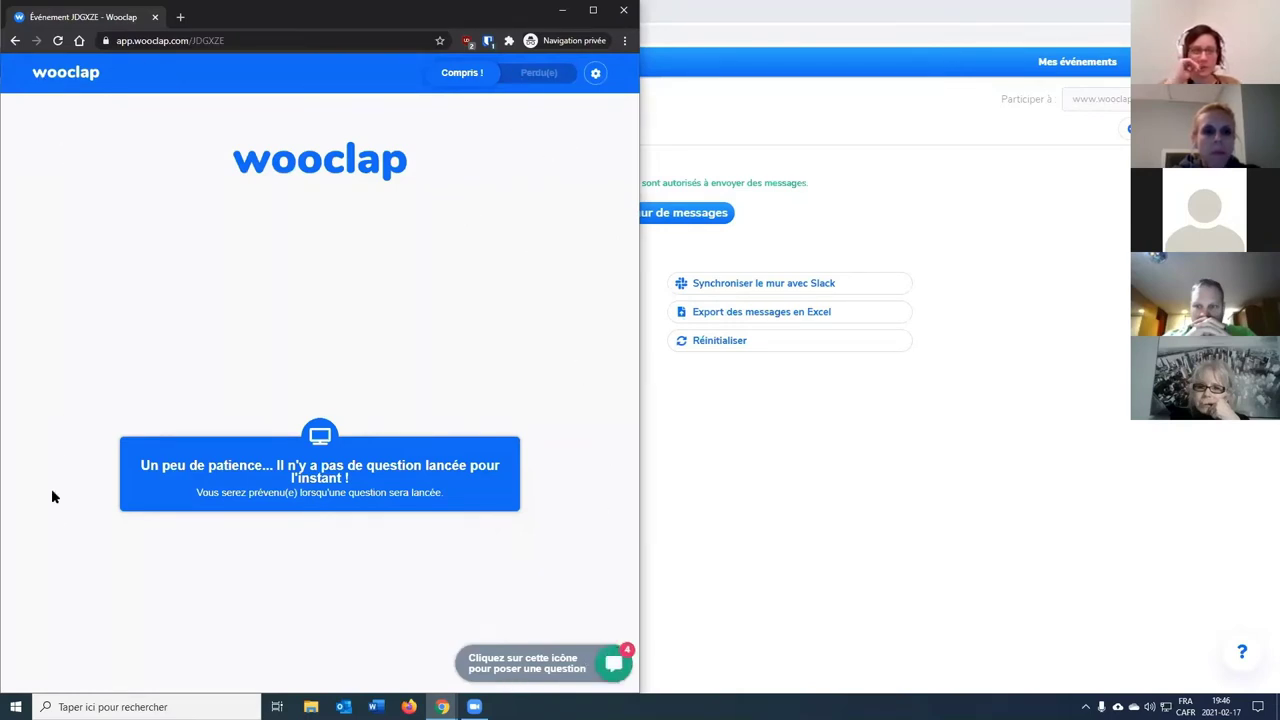
left_click(615, 665)
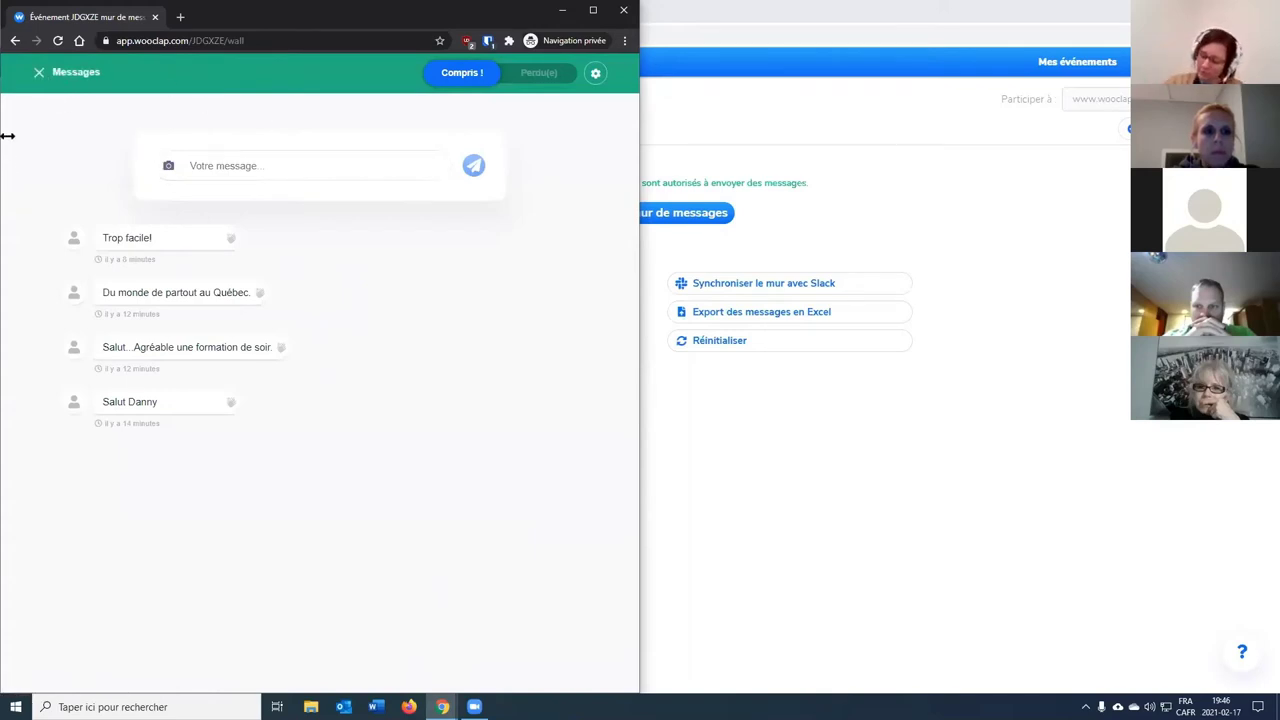
left_click(40, 74)
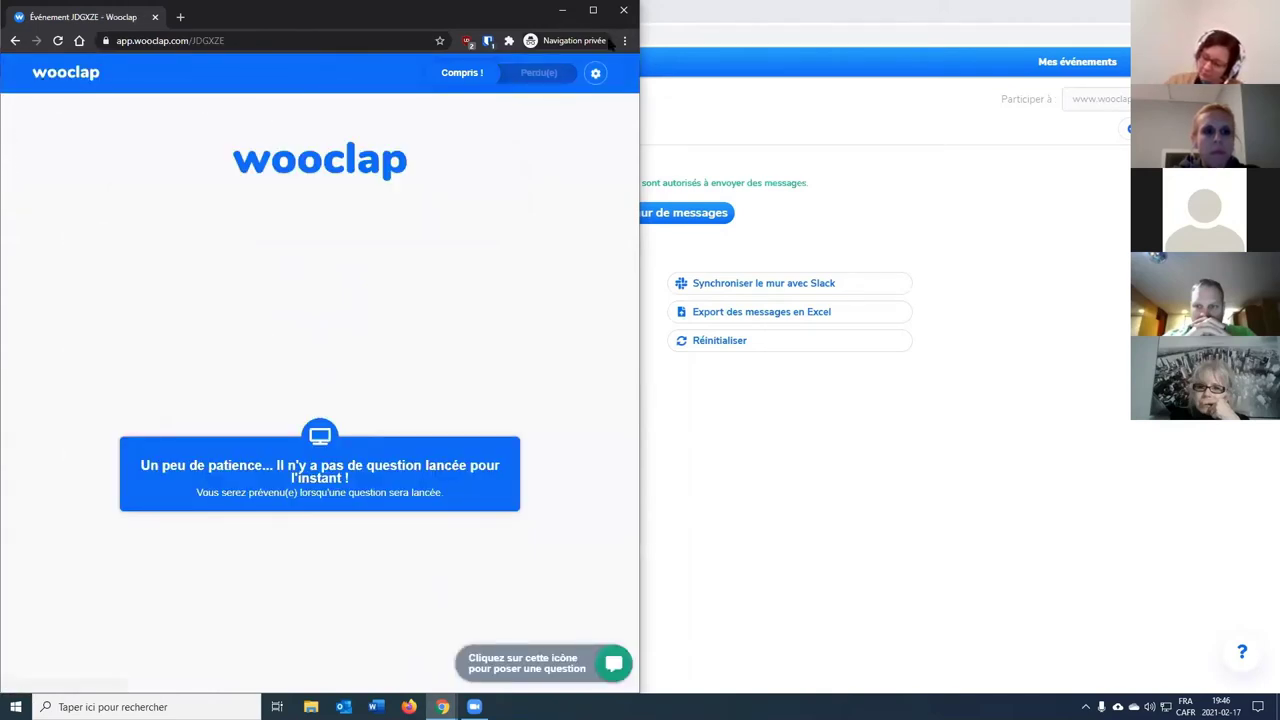
left_click(562, 12)
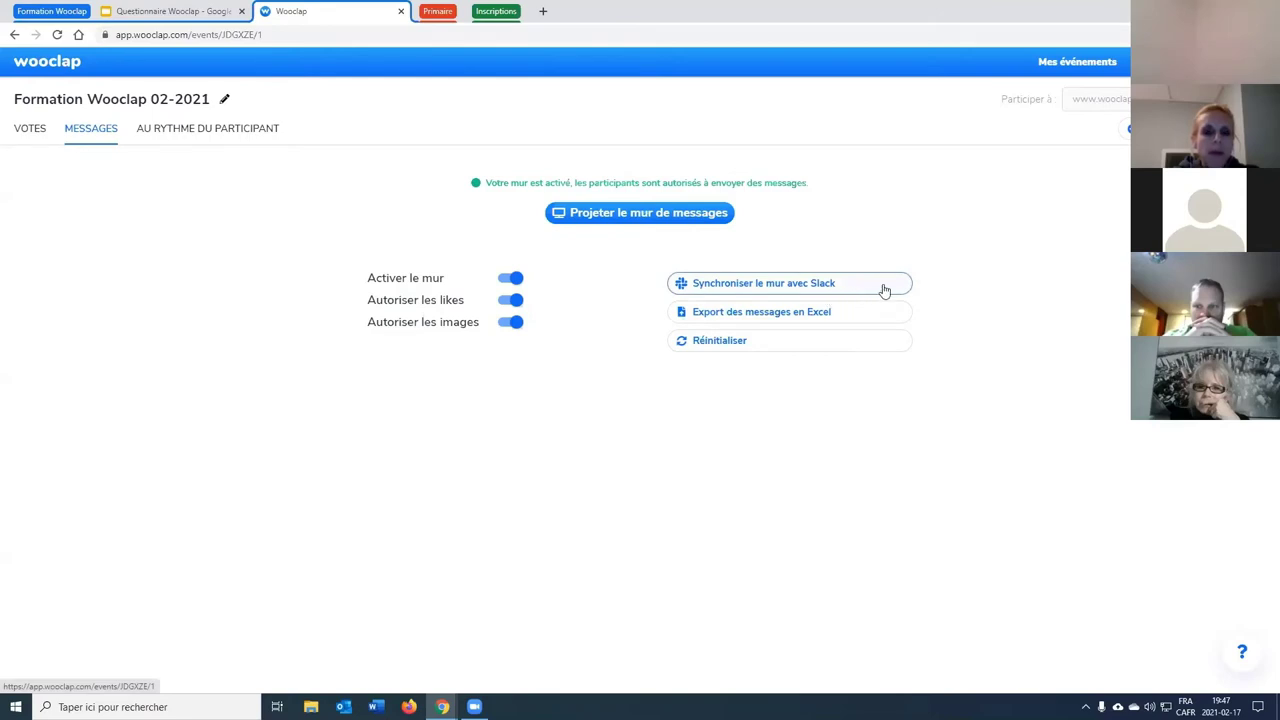
Publish the questionnaire Questions supplémentaires for participants to answer at their own pace.
left_click(226, 142)
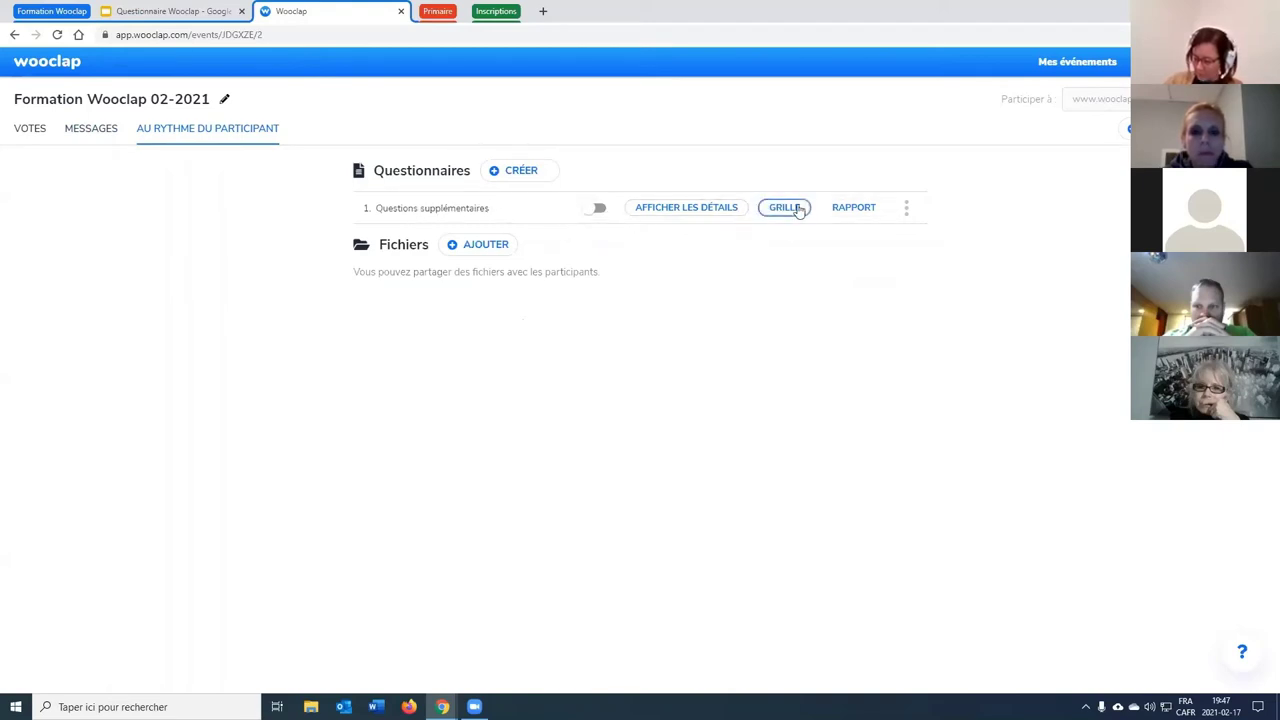
left_click(597, 210)
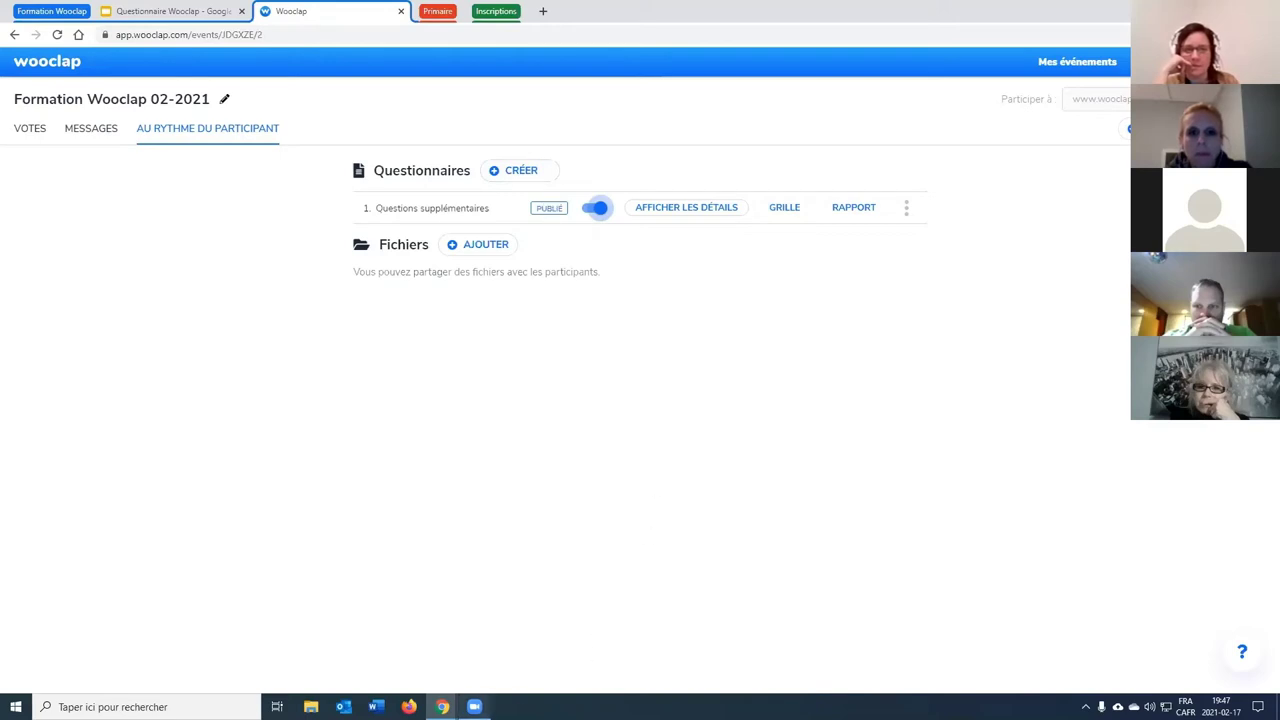
Open Questions supplémentaires in the participant window to view its question, and return to the presenter's list of vote questions.
mouse_move(442, 707)
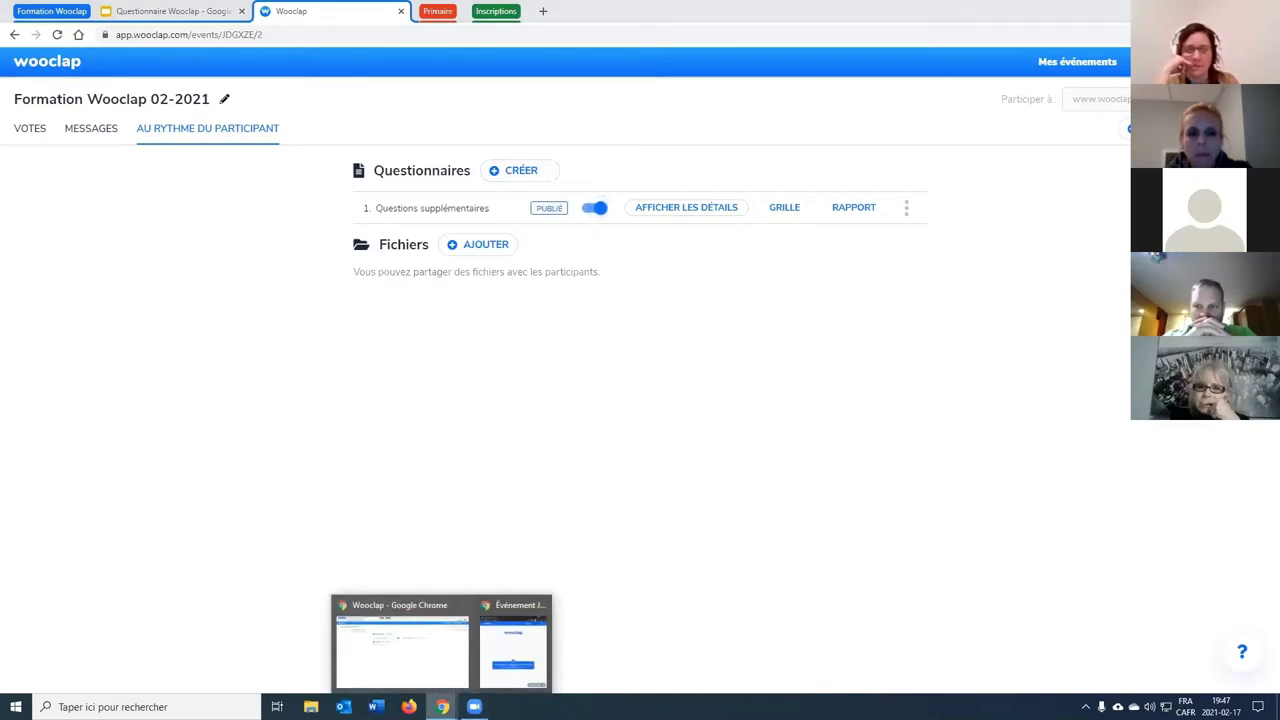
left_click(521, 654)
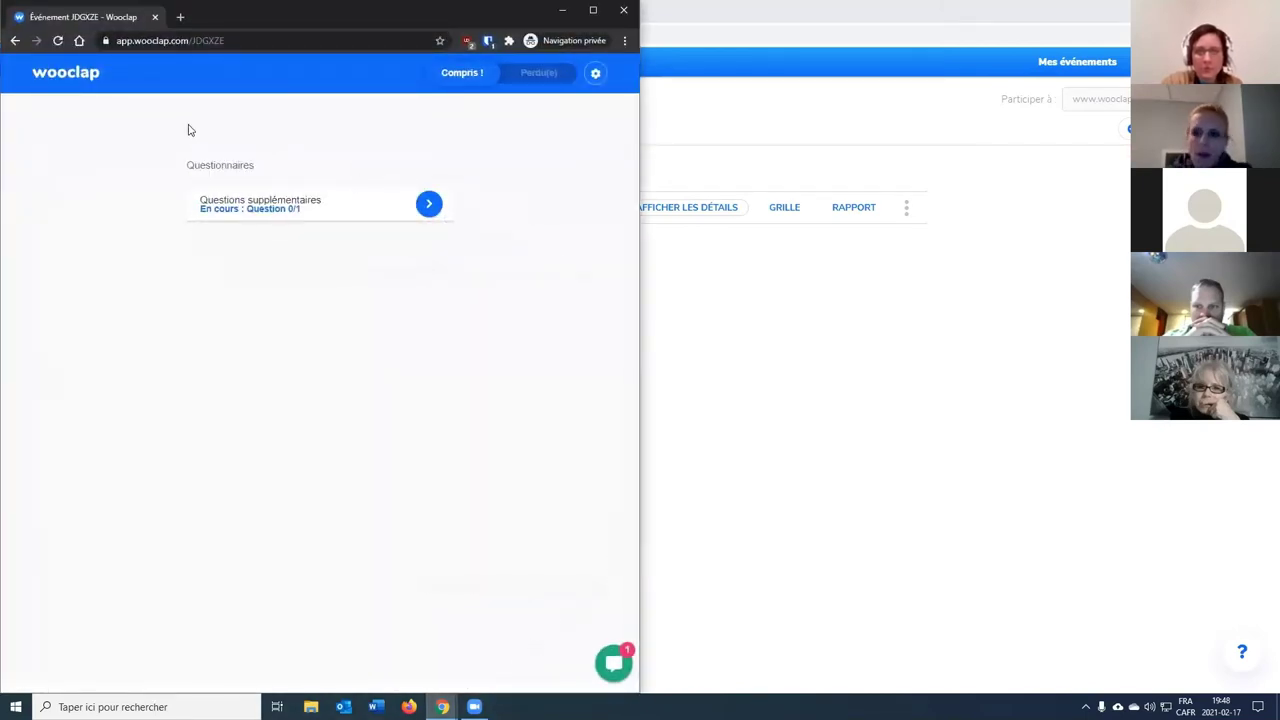
left_click(429, 204)
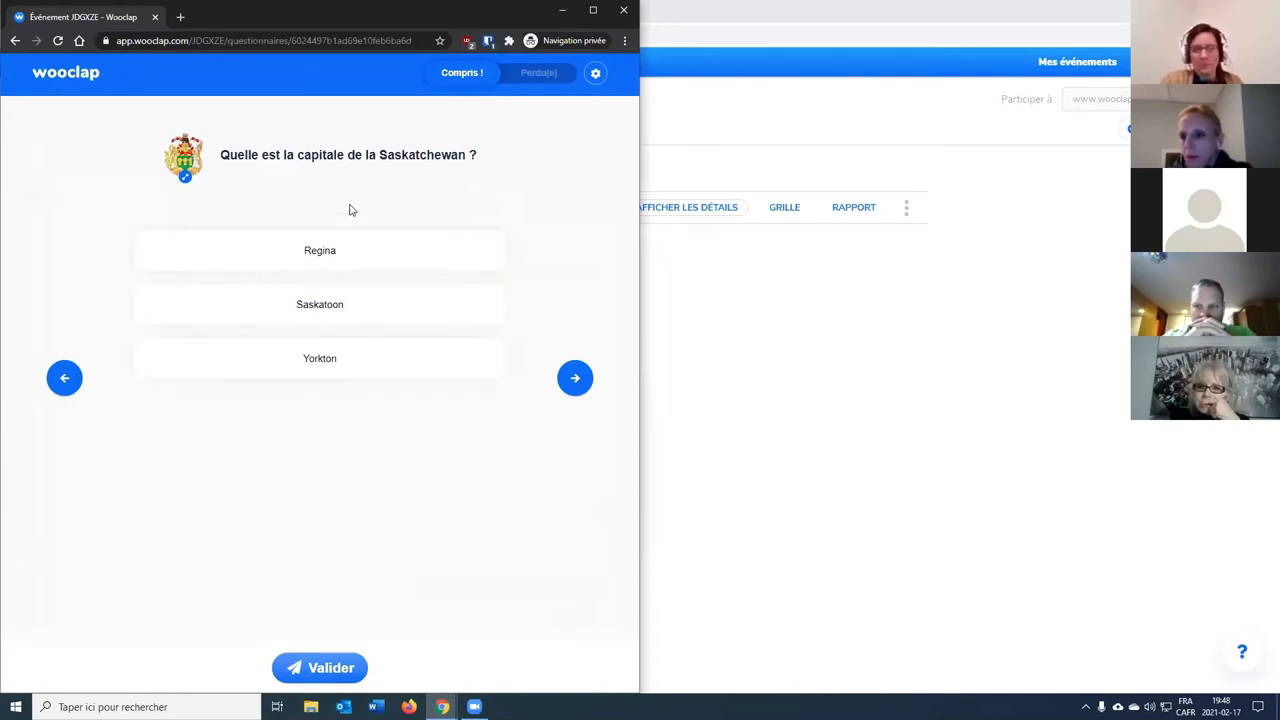
left_click(783, 398)
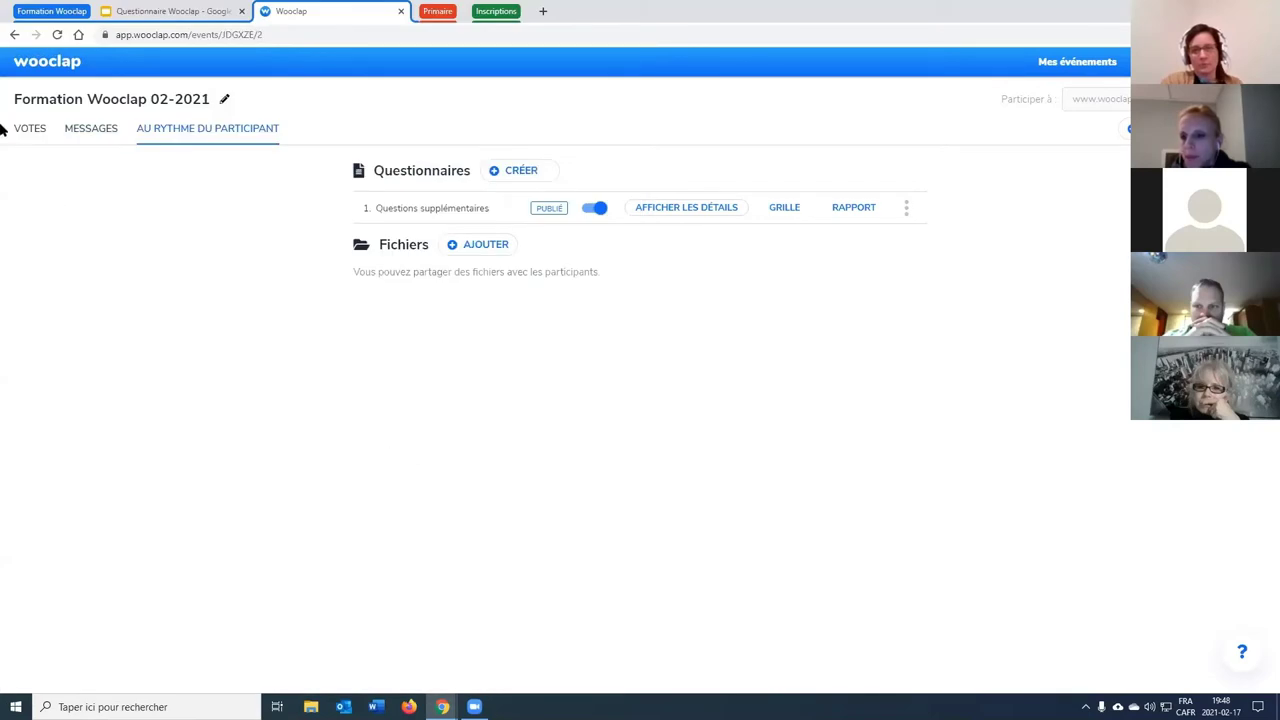
left_click(29, 132)
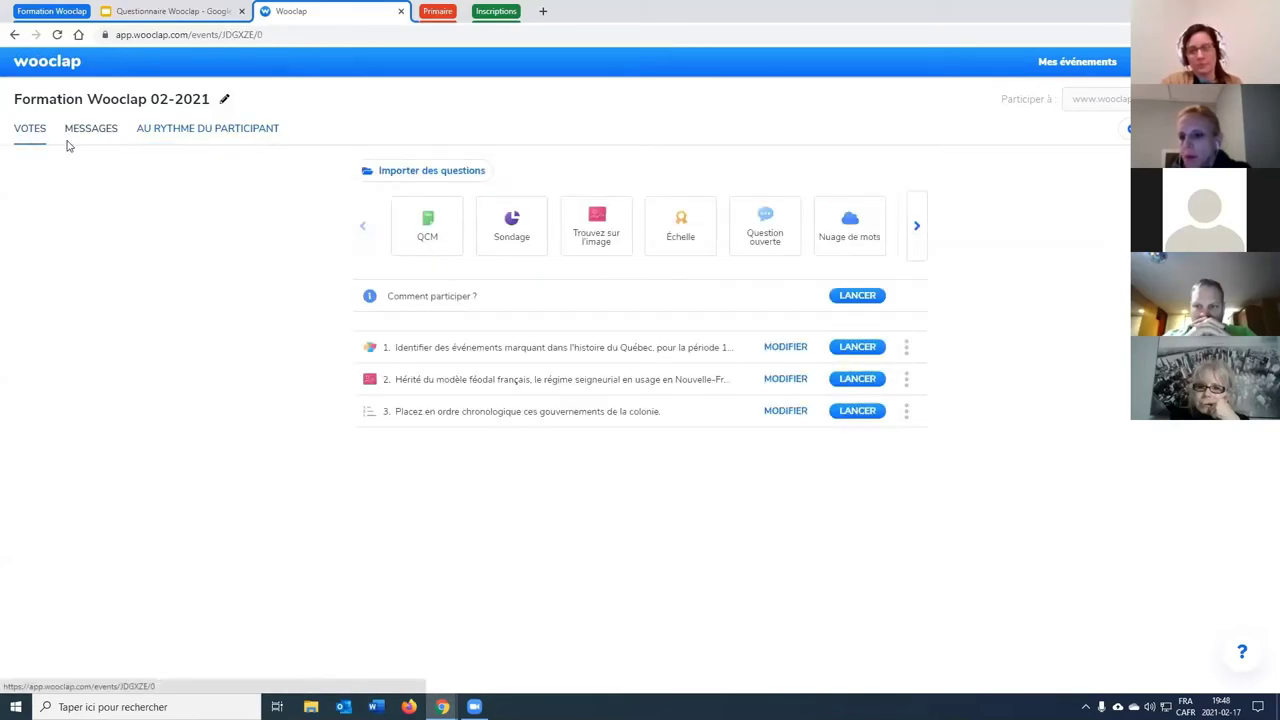
Review the self-paced questionnaires, return to the vote questions, and browse the available question types through to Brainstorming and TCS.
left_click(194, 131)
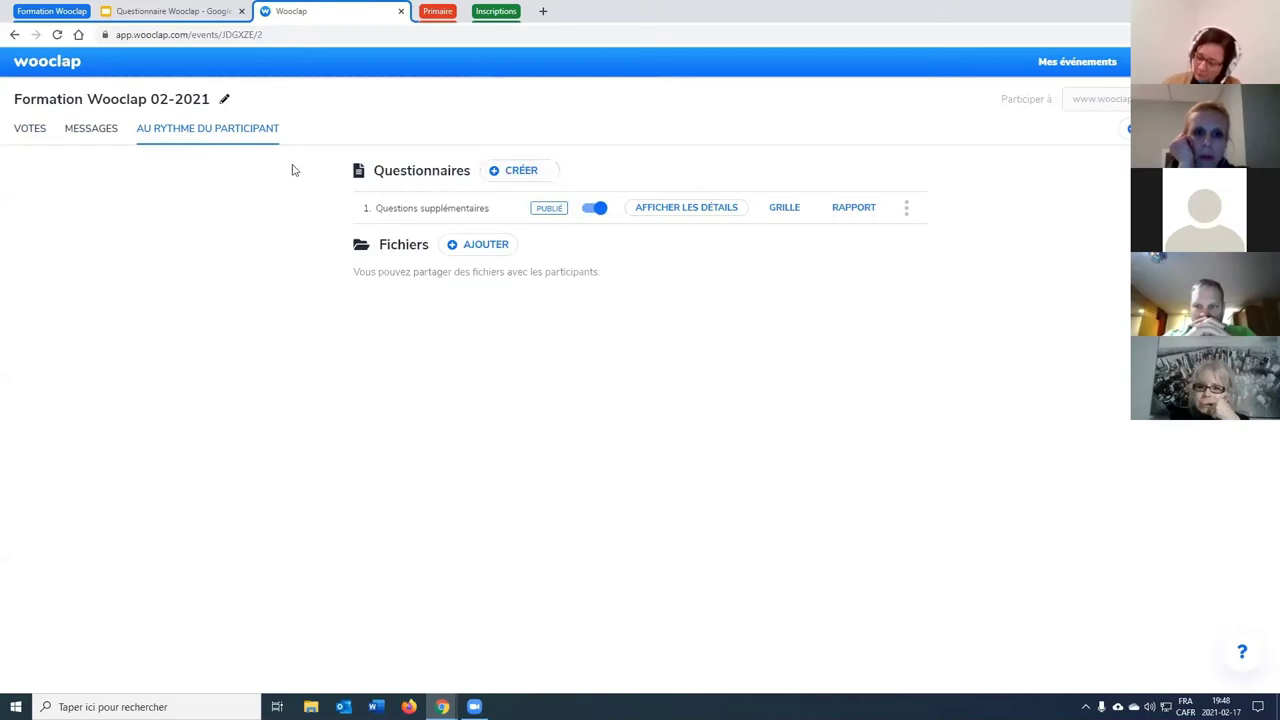
left_click(31, 132)
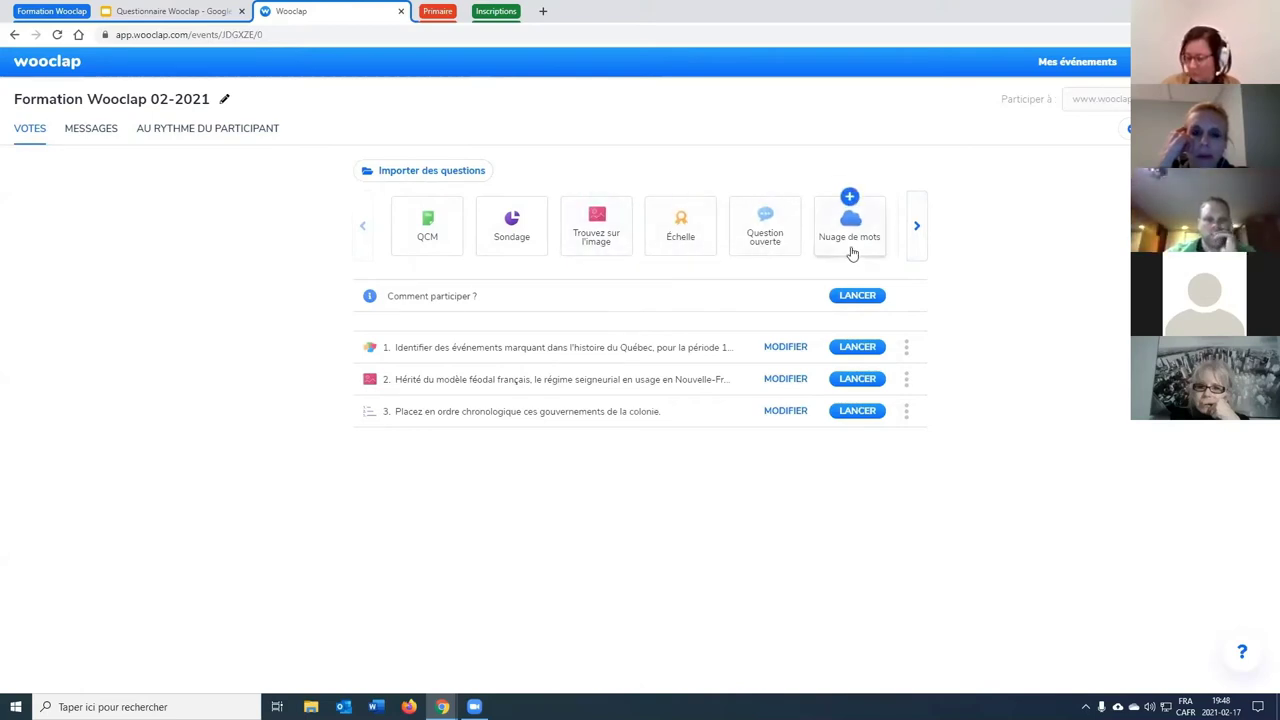
left_click(916, 232)
left_click(913, 236)
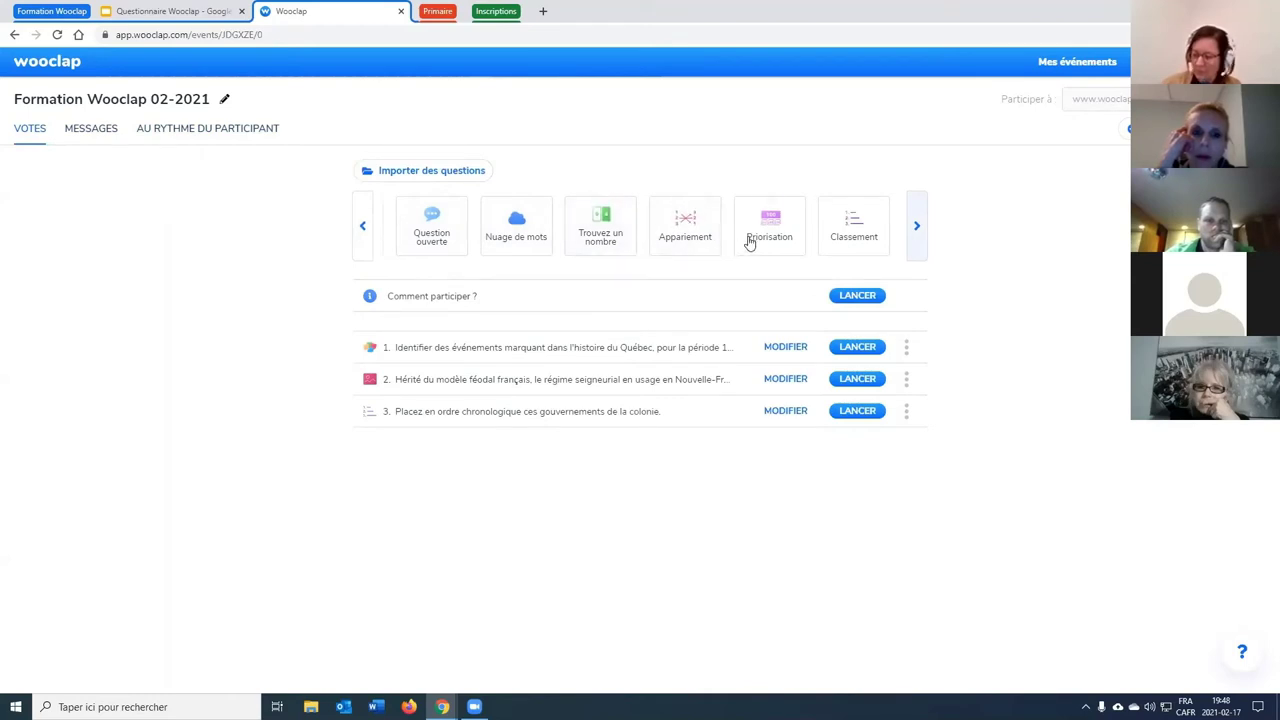
left_click(916, 227)
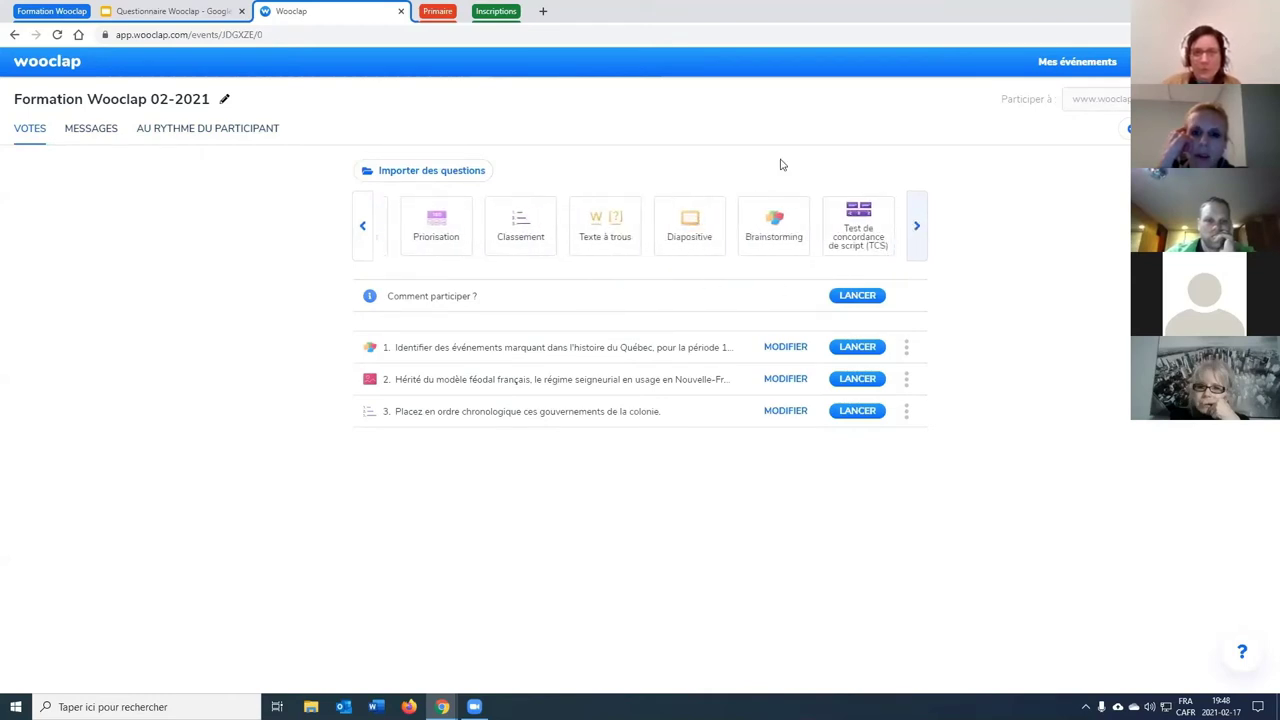
Start a Classement question worded "Placer en ordre x élément" with 1 as its first item.
left_click(521, 238)
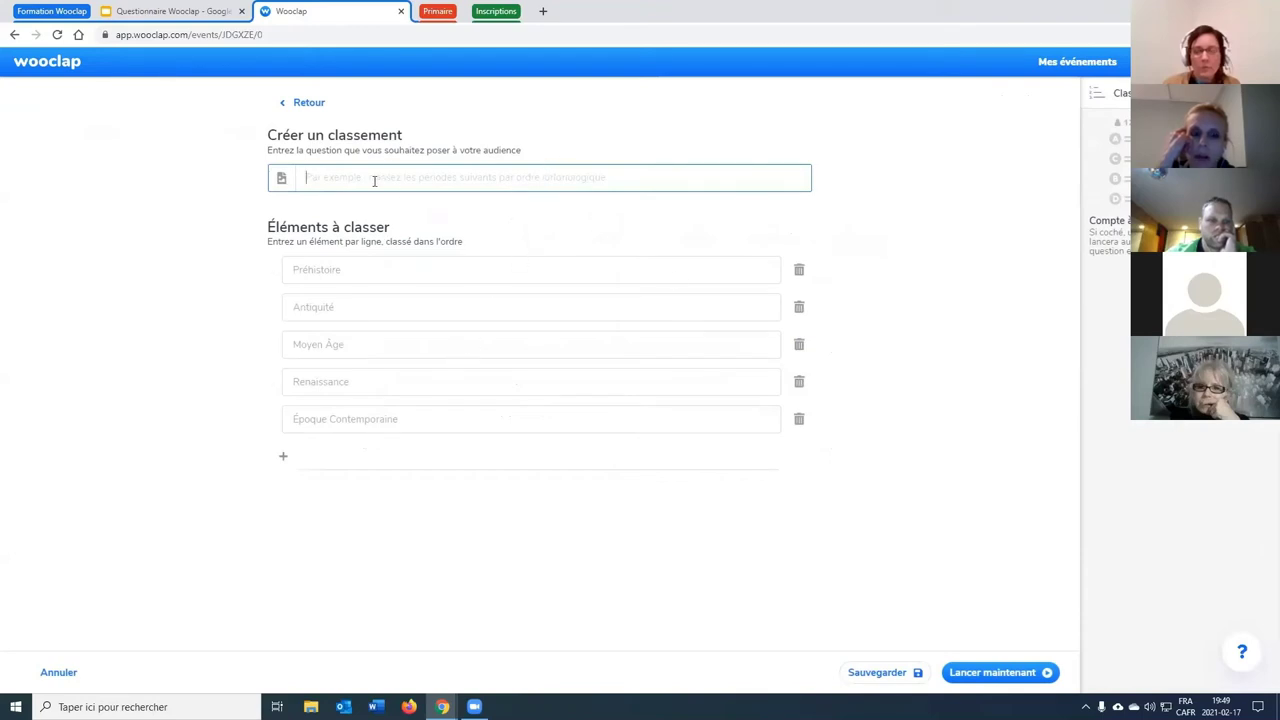
type("Placer en ordre x élément")
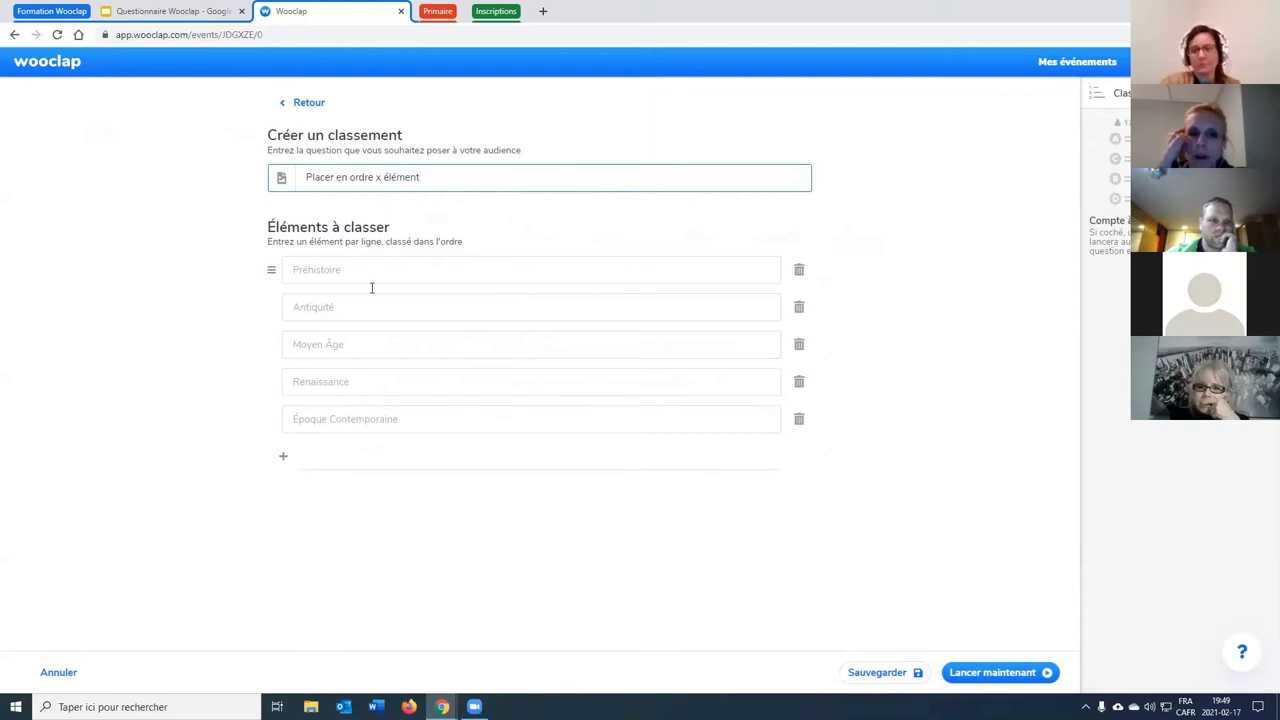
left_click(371, 271)
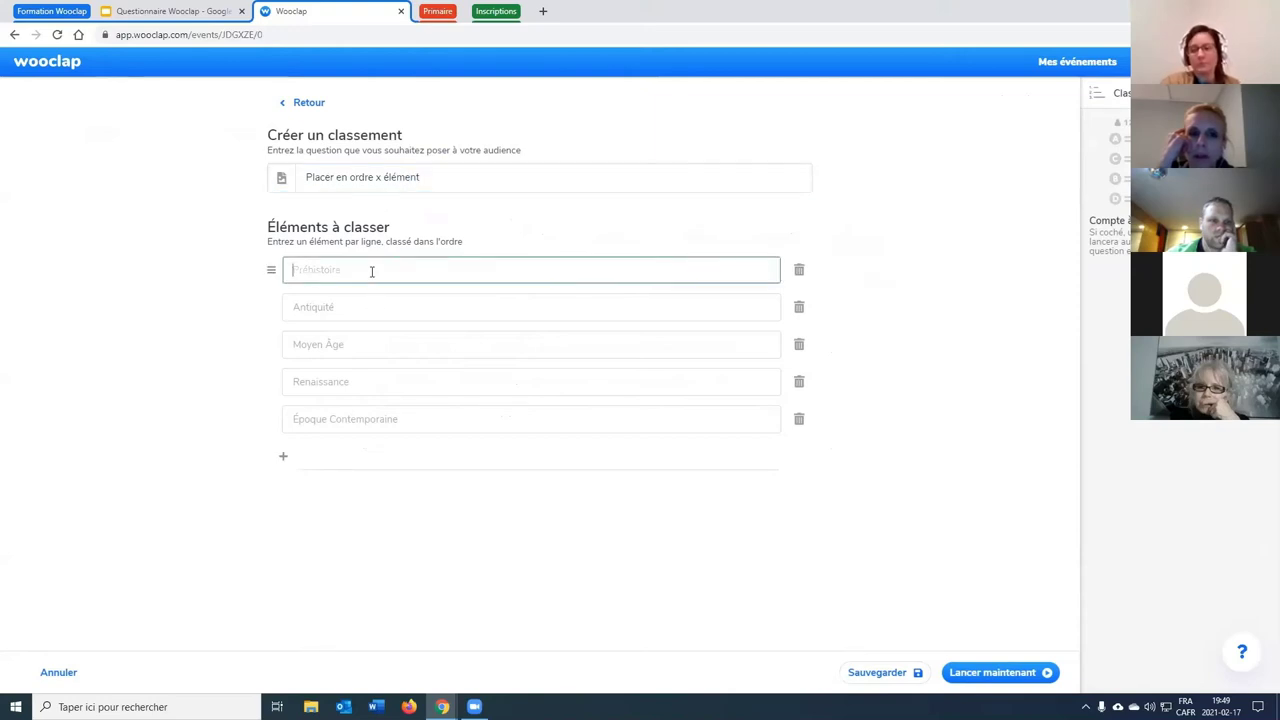
type("1")
Fill in the remaining ranking items in order as 2, 3, 4 and 5, and cancel the question without saving.
left_click(349, 306)
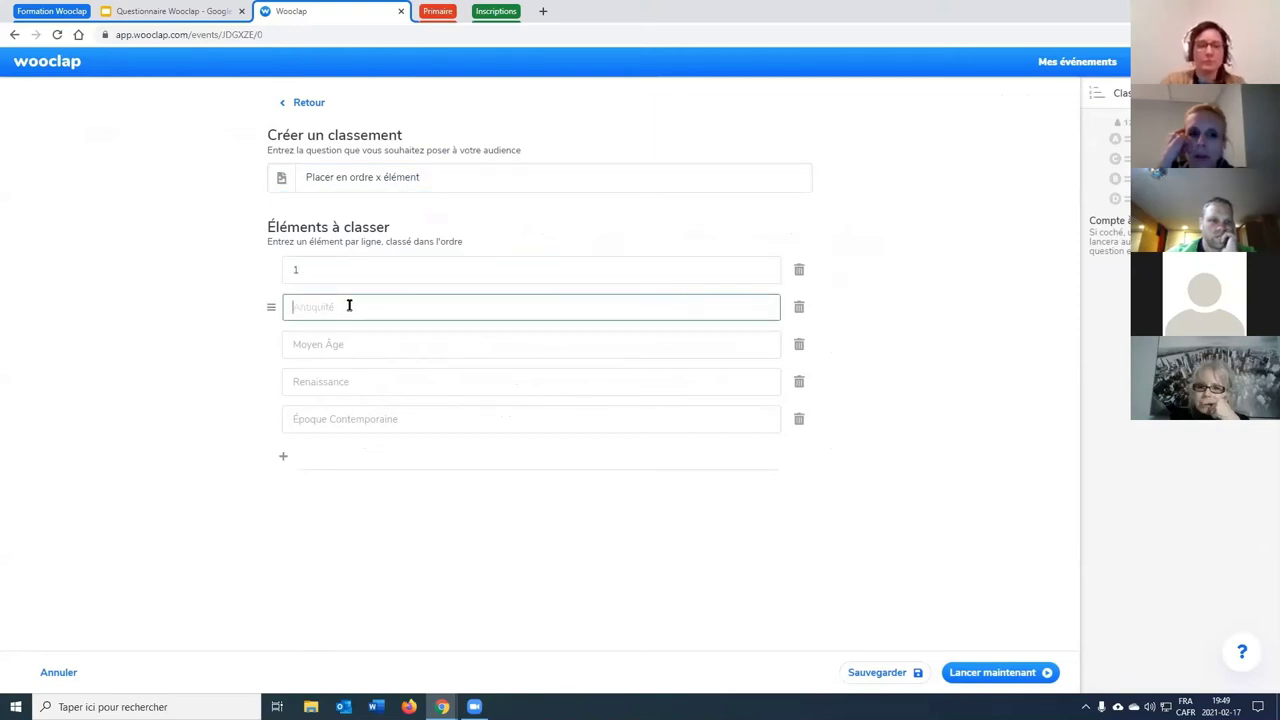
type("1")
key("BackSpace")
type("2")
left_click(337, 343)
type("3")
left_click(325, 372)
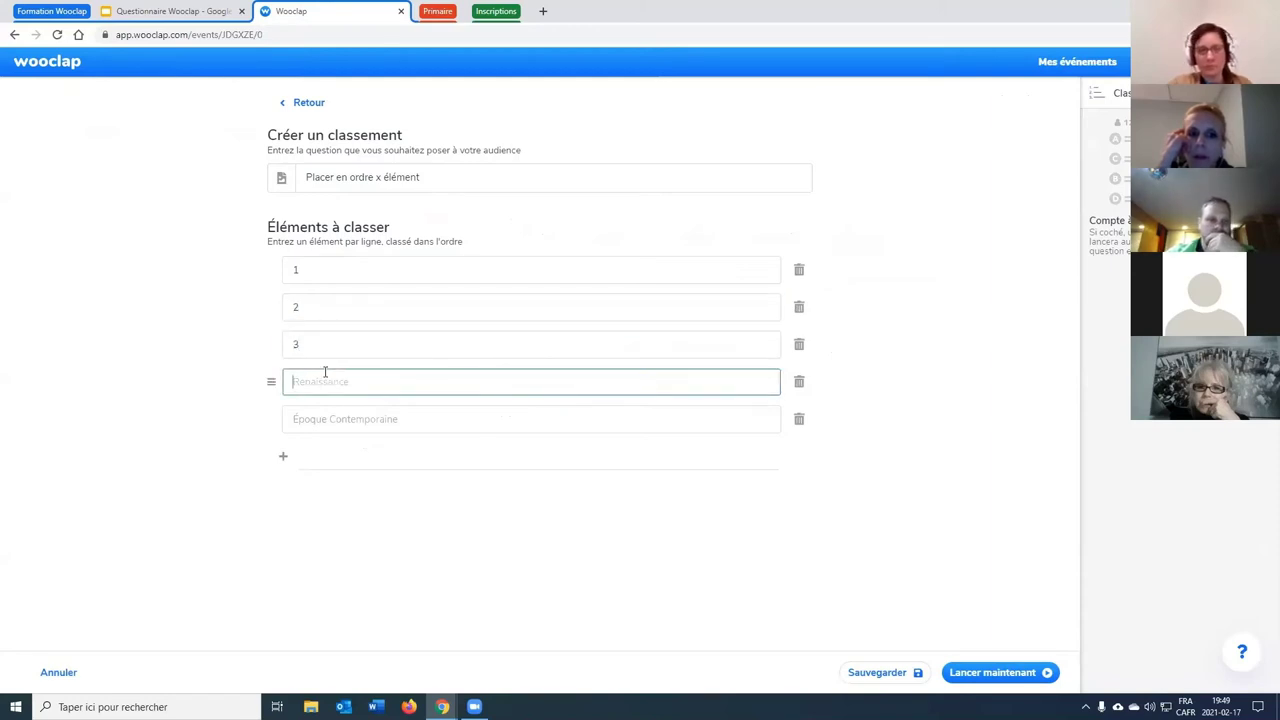
type("4")
left_click(330, 416)
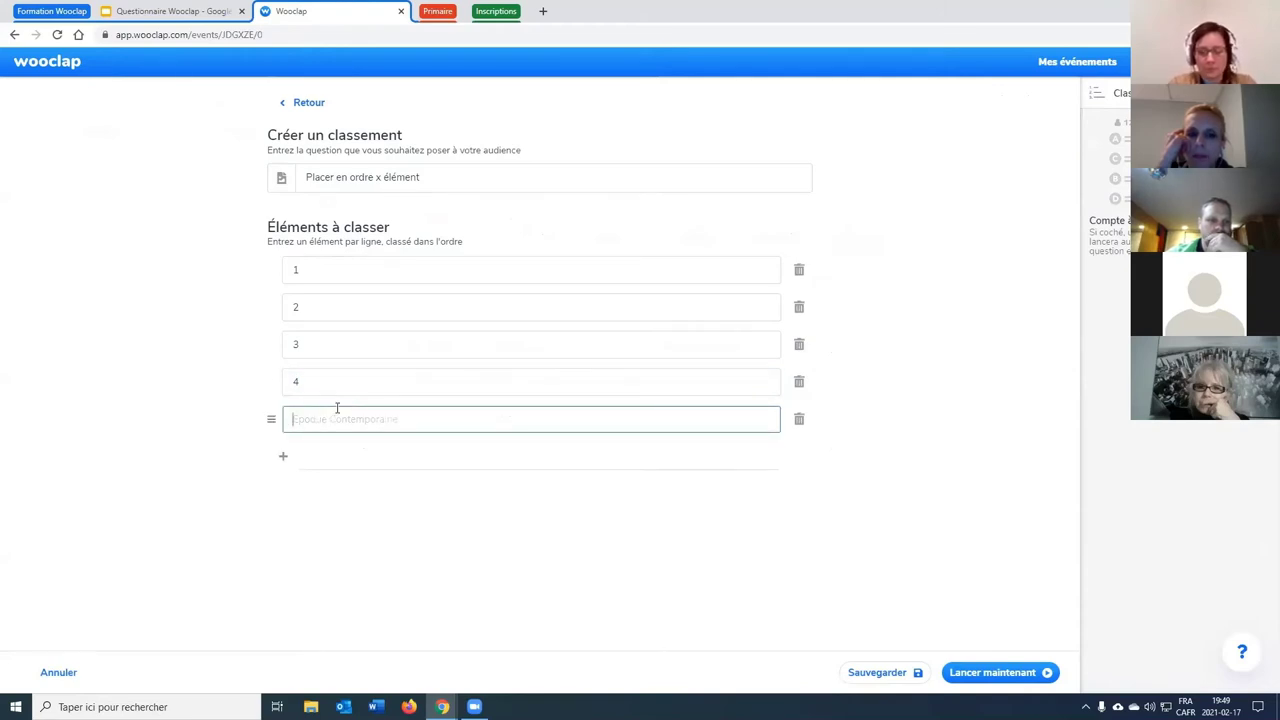
type("5")
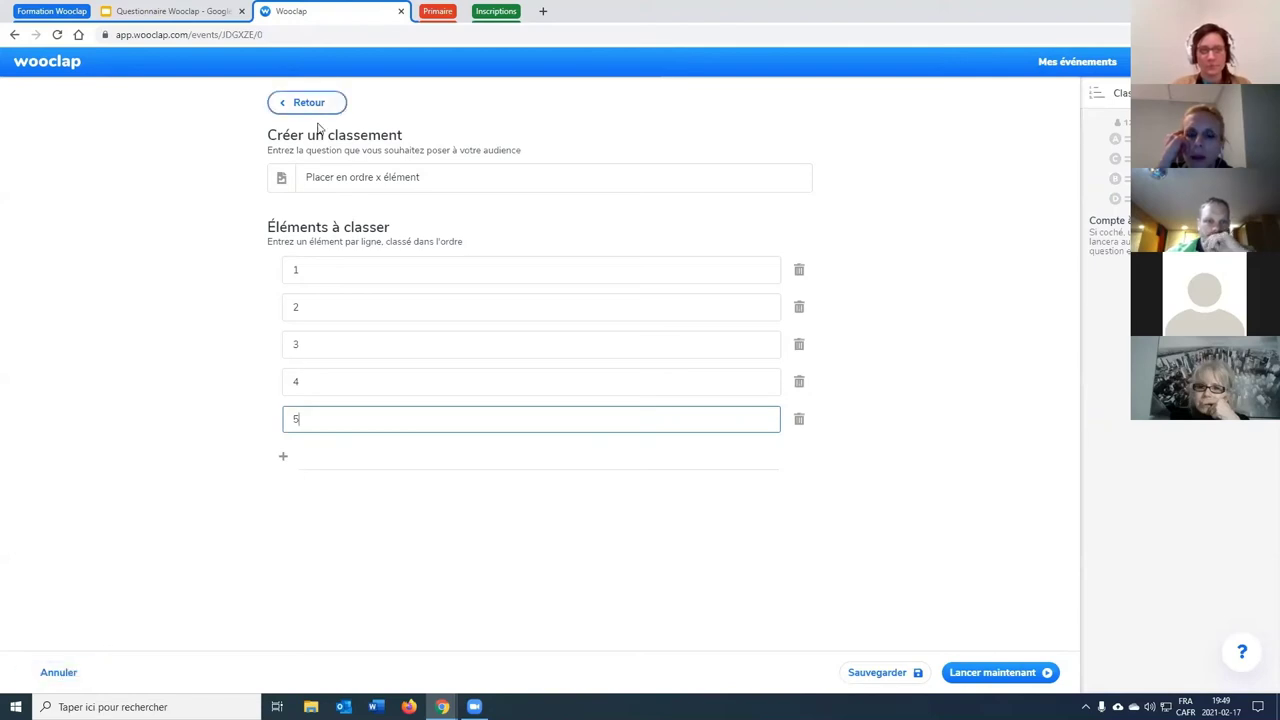
left_click(64, 673)
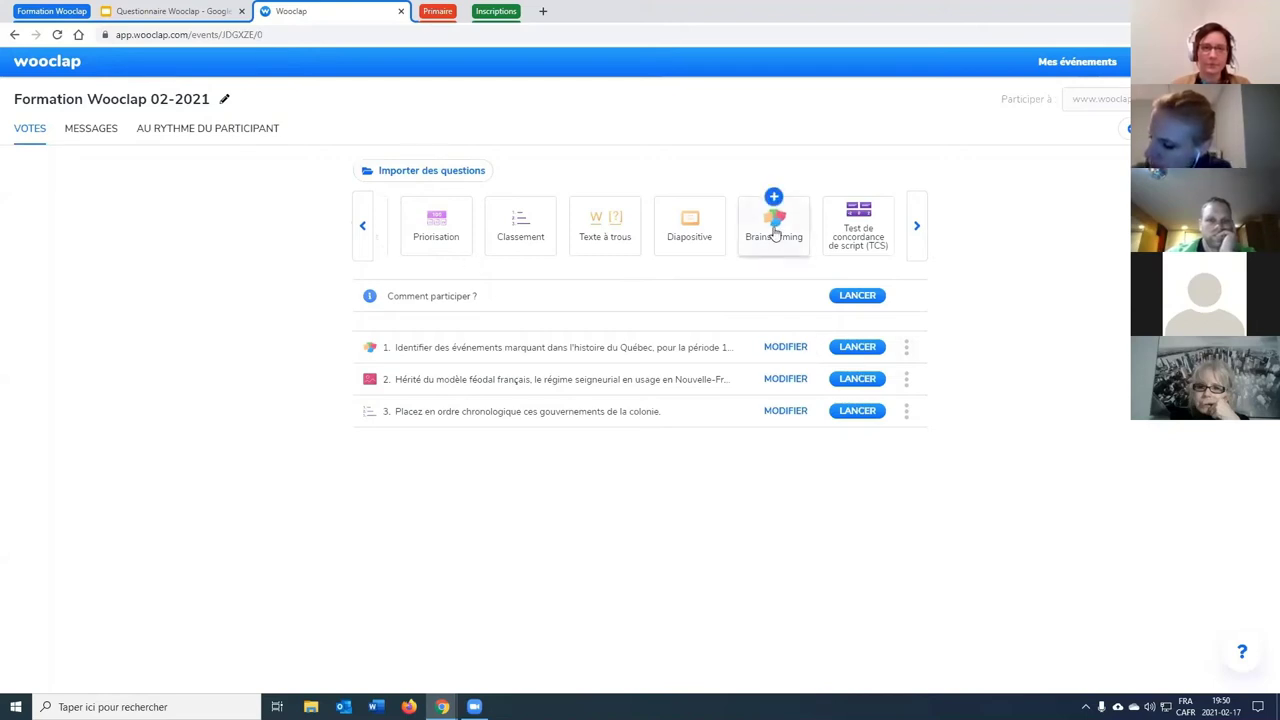
Start a Brainstorming question worded "Aspect de société" and go through its three category fields.
mouse_move(779, 245)
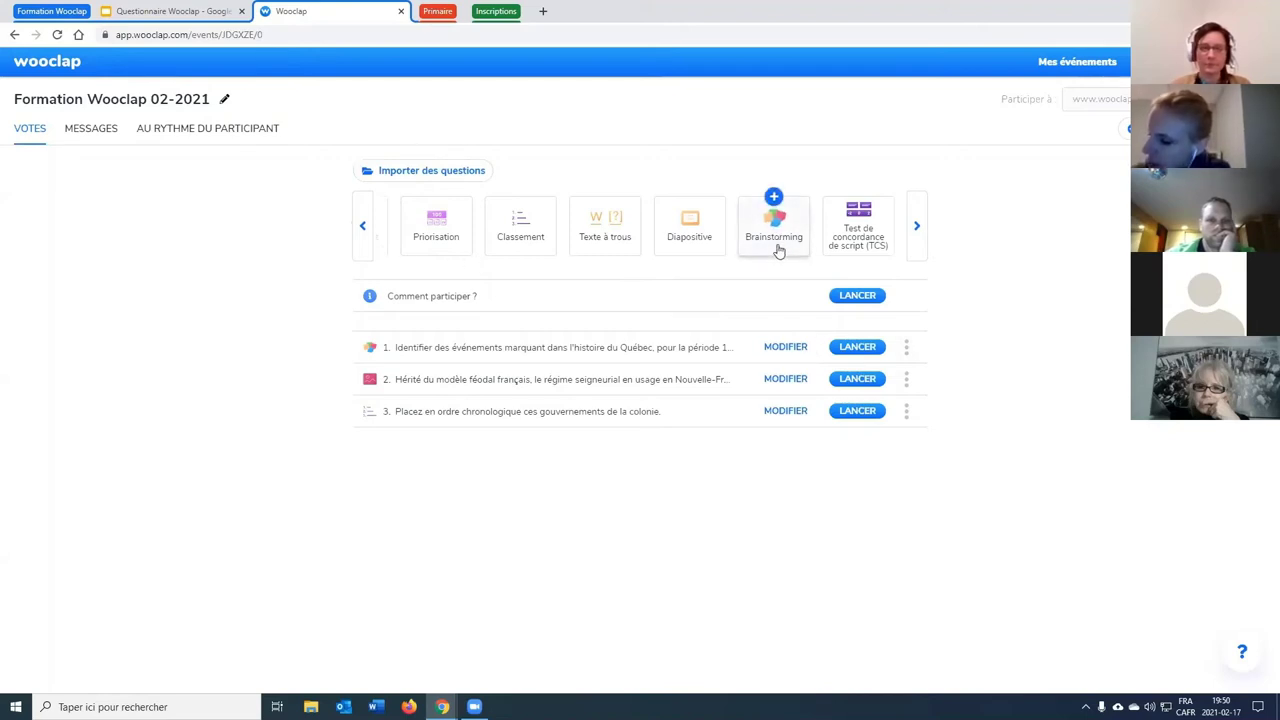
left_click(779, 245)
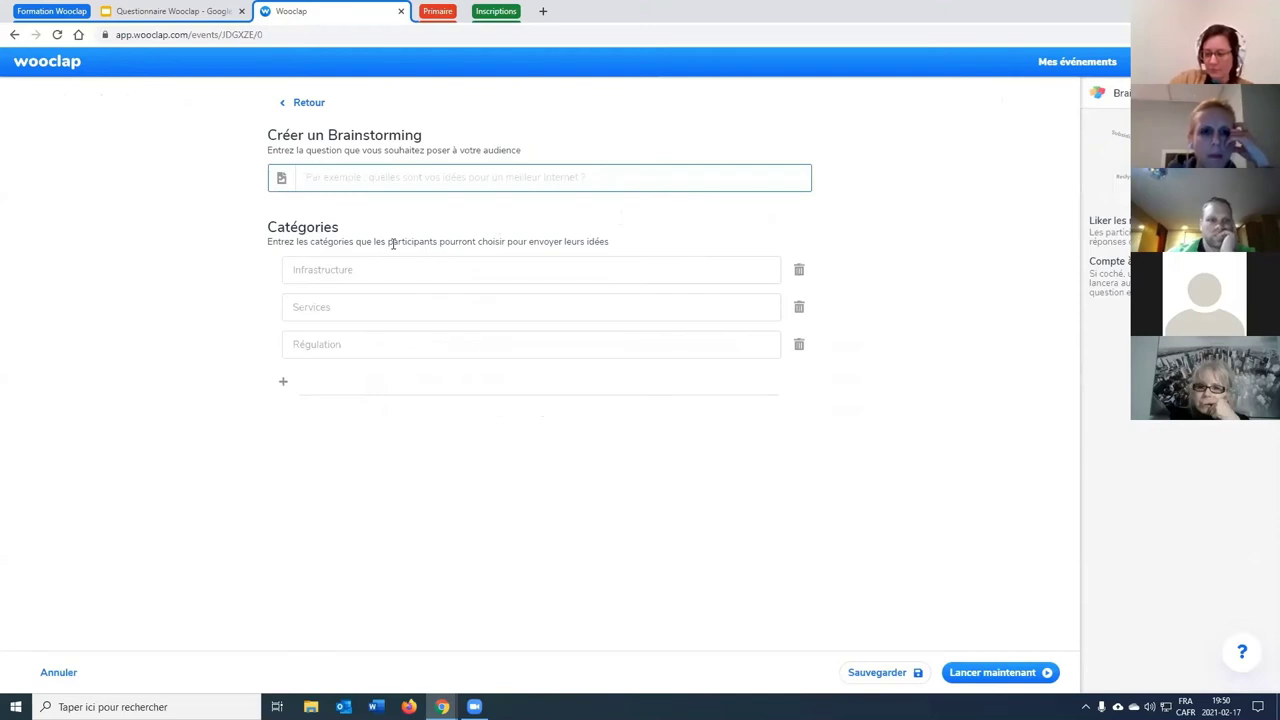
type("Ap")
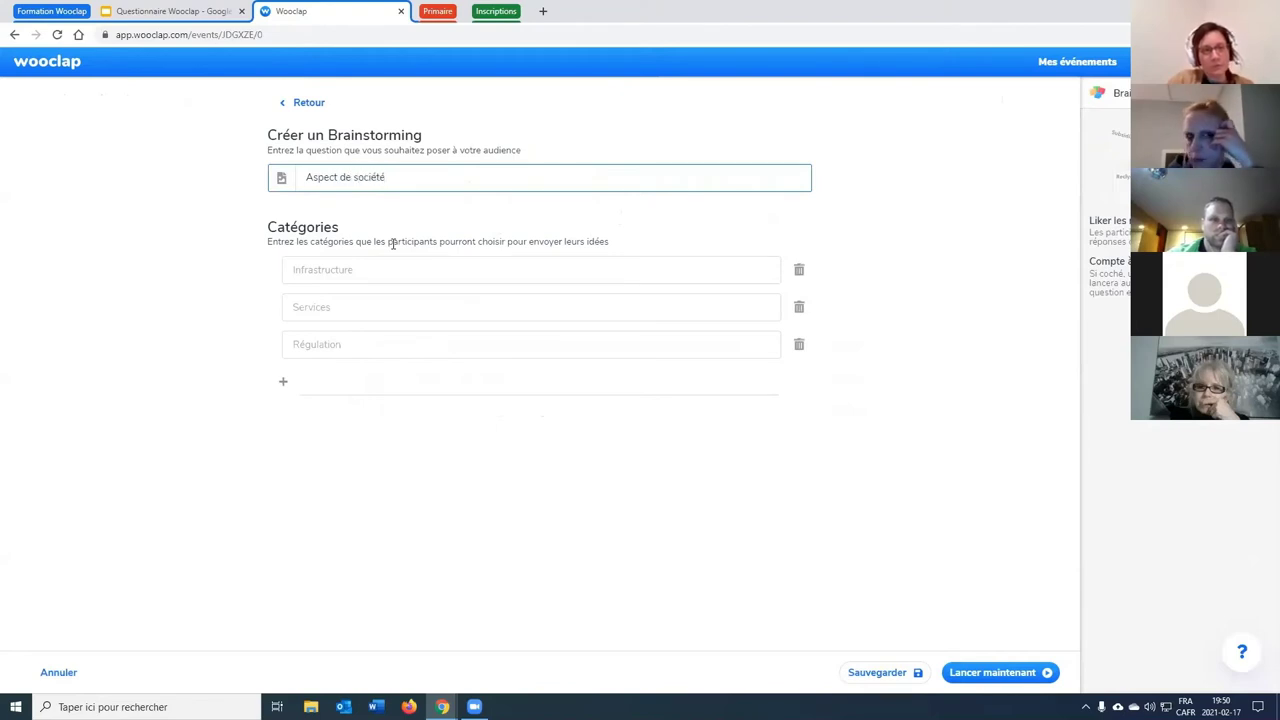
left_click(417, 271)
left_click(414, 305)
left_click(424, 342)
Reword the brainstorming question as "Événements aspect de société ?" and go through the category fields again.
left_click(469, 168)
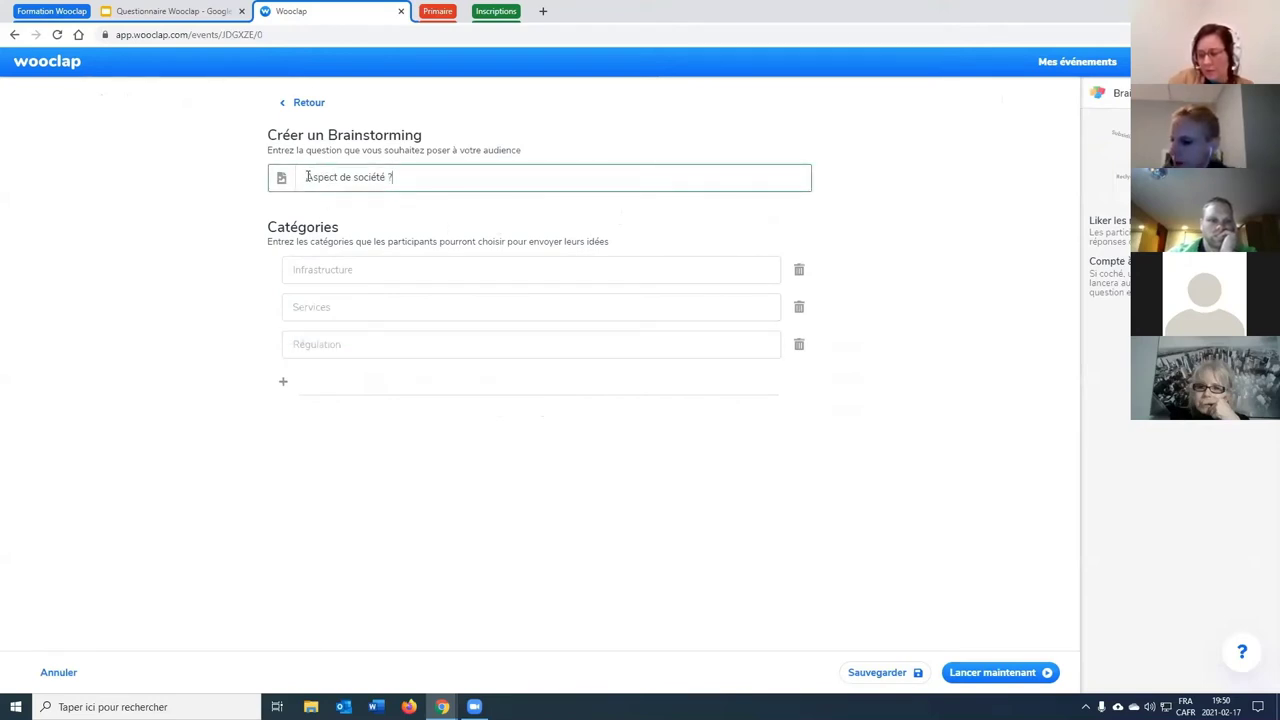
type("Événements ")
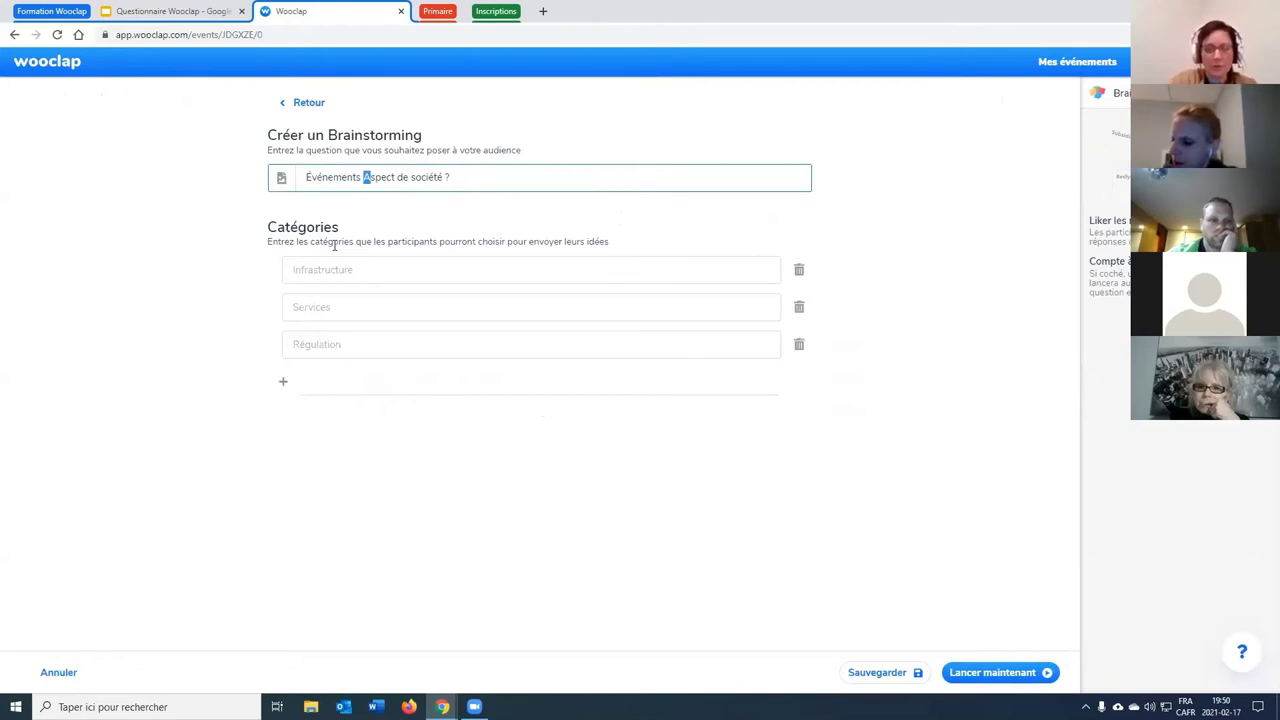
type("a")
left_click(388, 265)
left_click(391, 303)
left_click(390, 340)
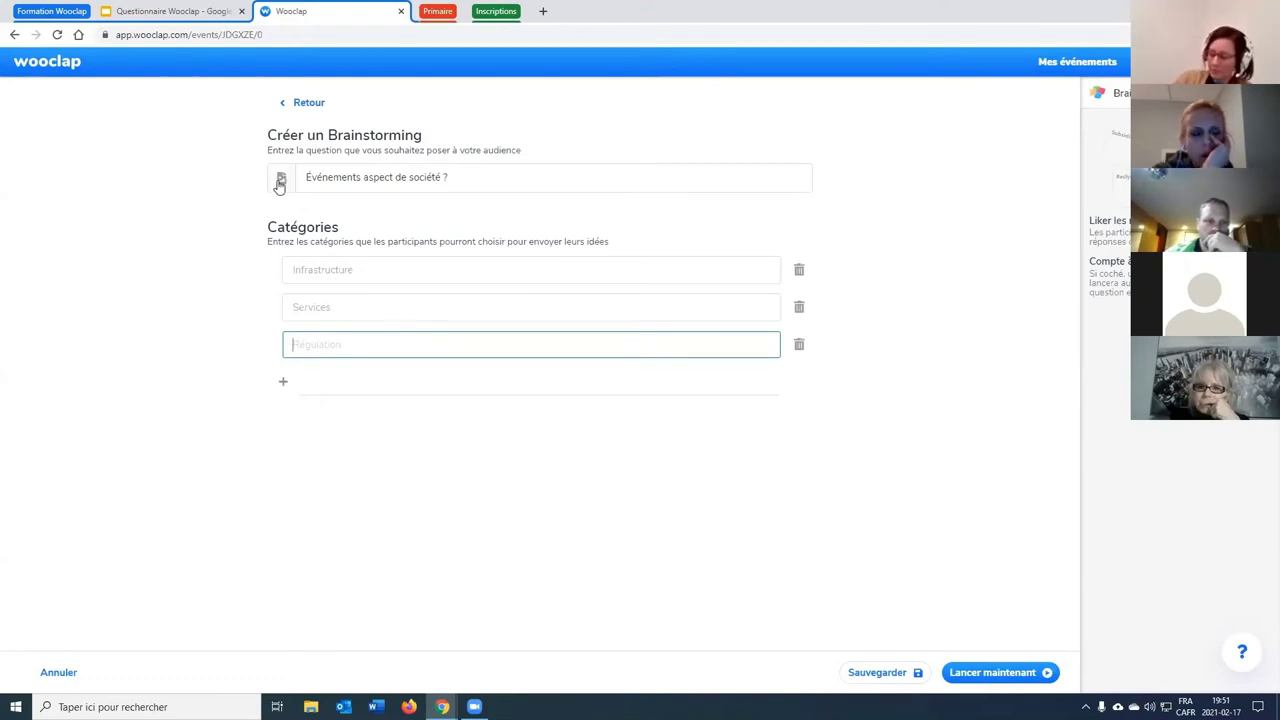
Attach the Louvre Code Hammourabi bas-relief image from the Téléchargements folder to the brainstorming question.
left_click(463, 177)
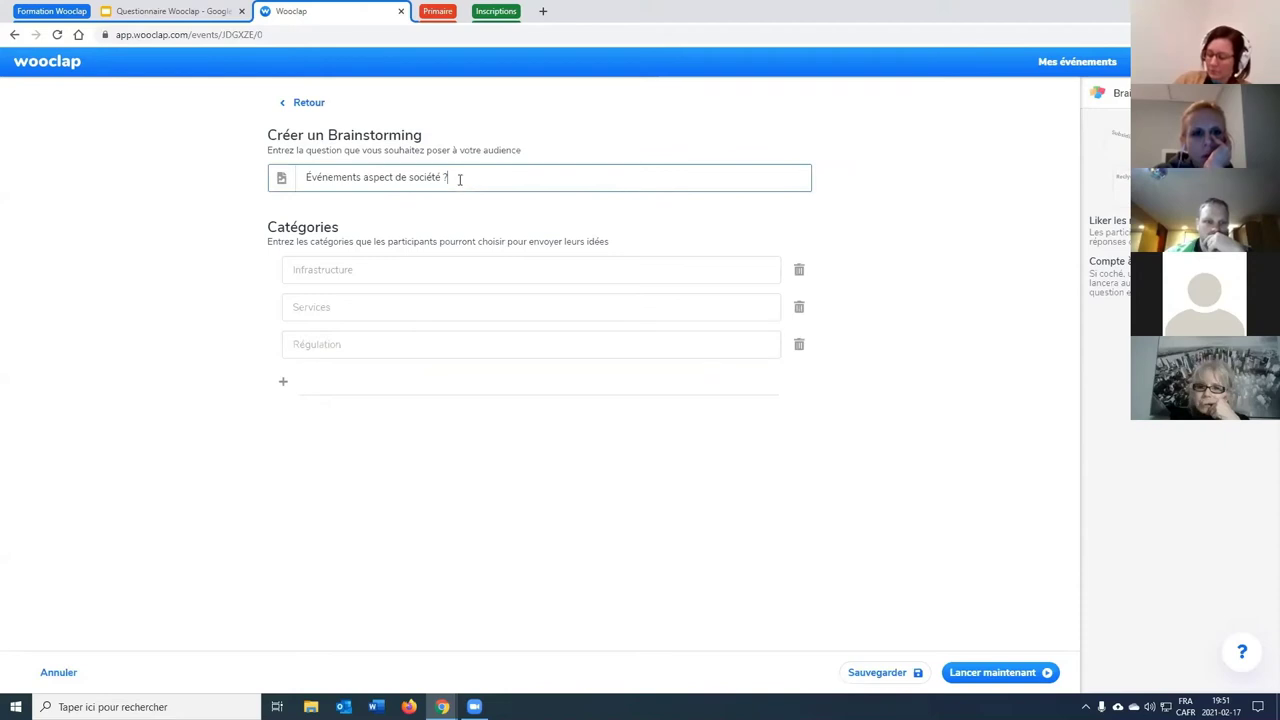
left_click(287, 196)
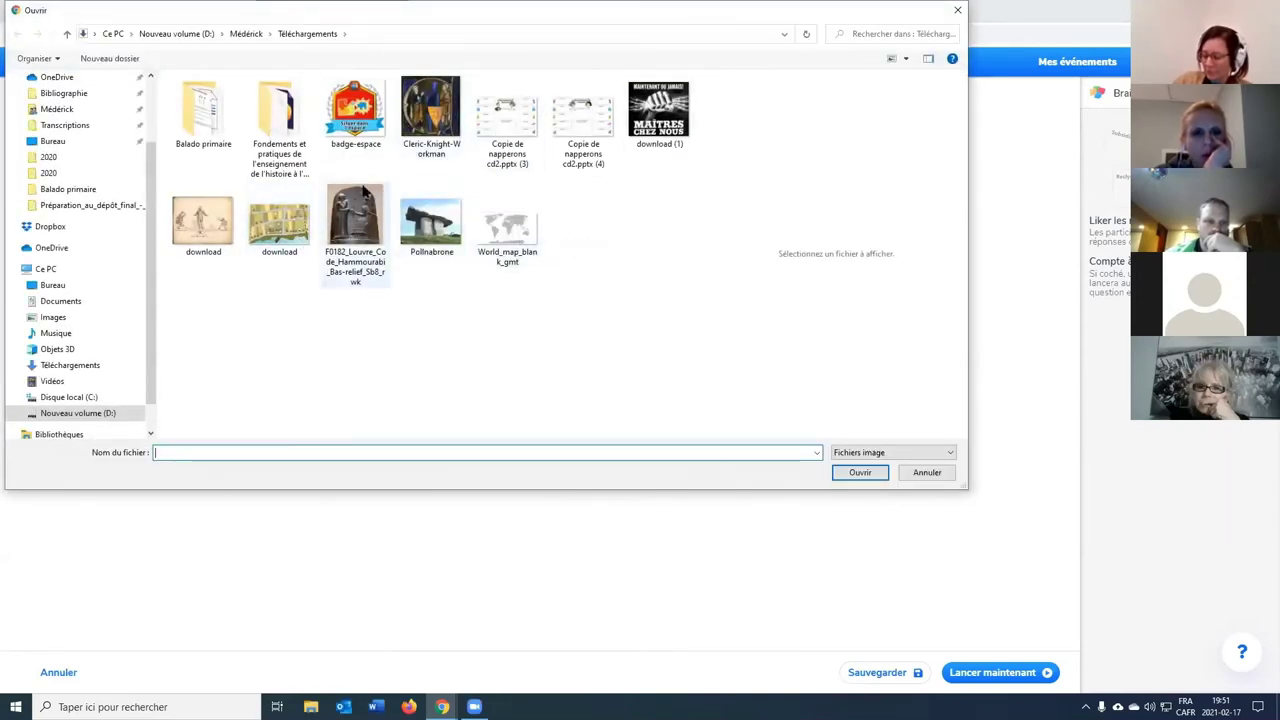
double_click(366, 232)
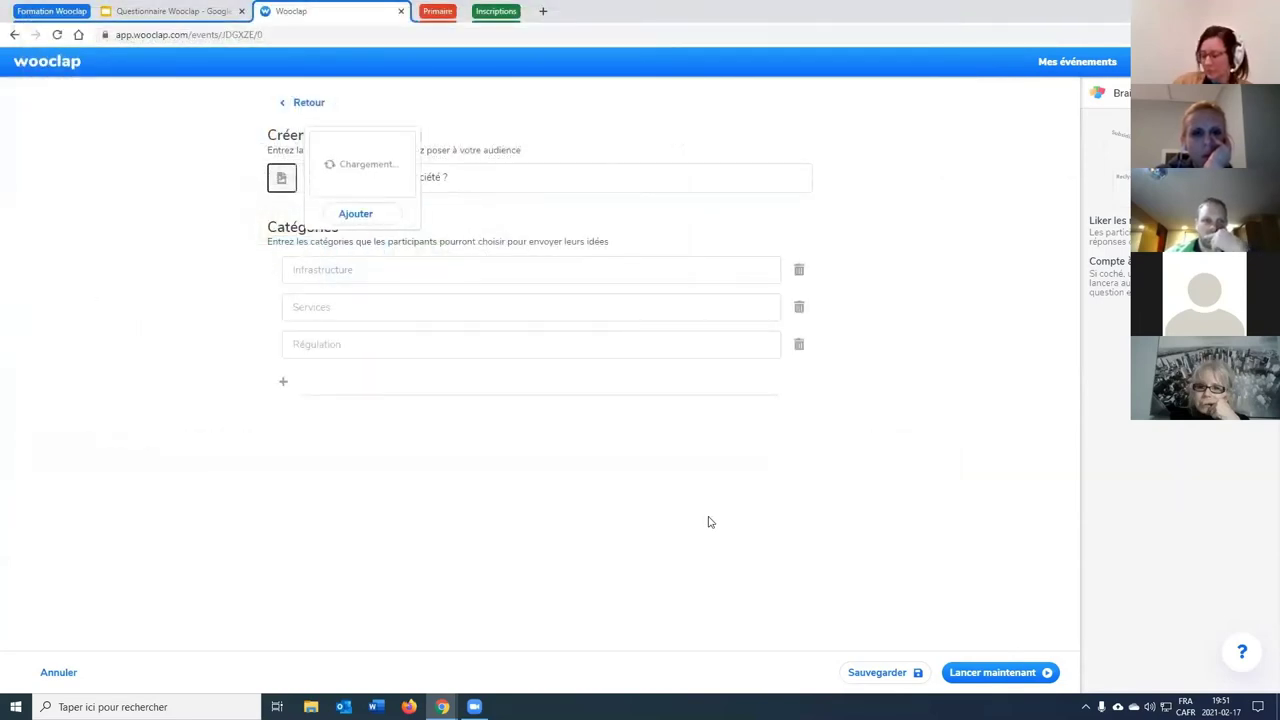
In the participant window, enlarge the coat of arms image of the Saskatchewan question, examine it fully, and close it.
mouse_move(442, 706)
left_click(500, 665)
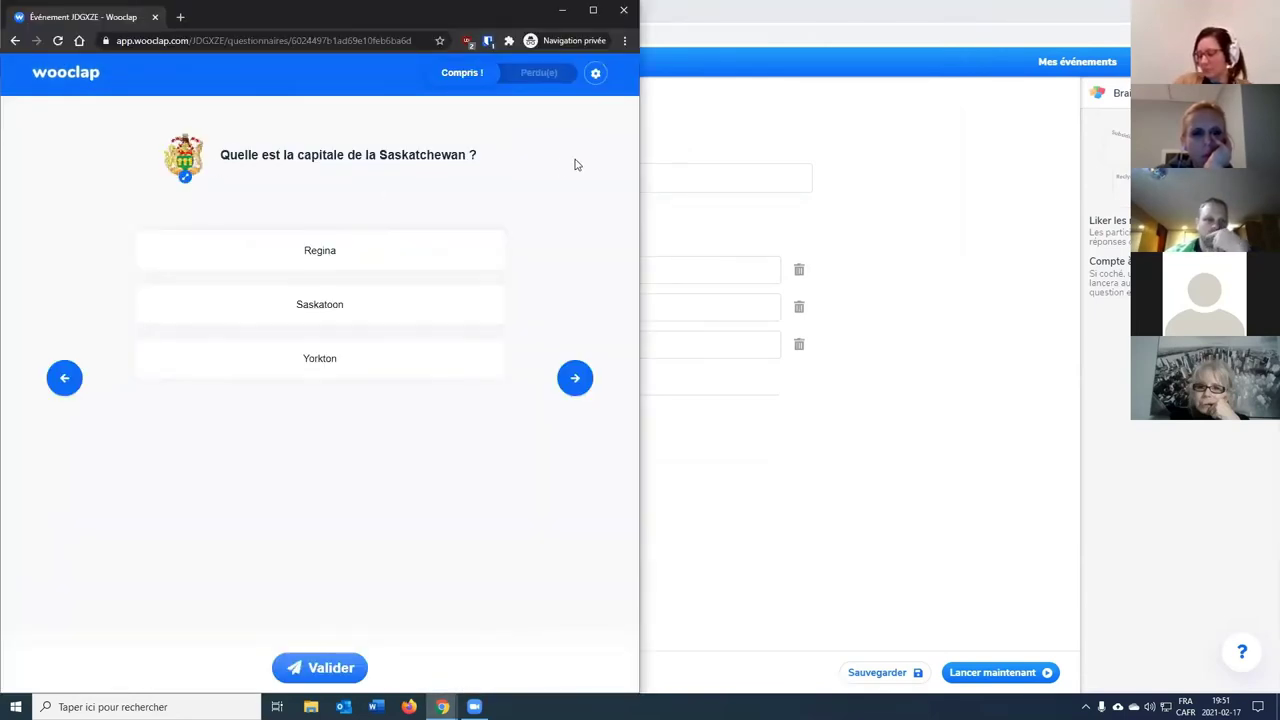
left_click(184, 177)
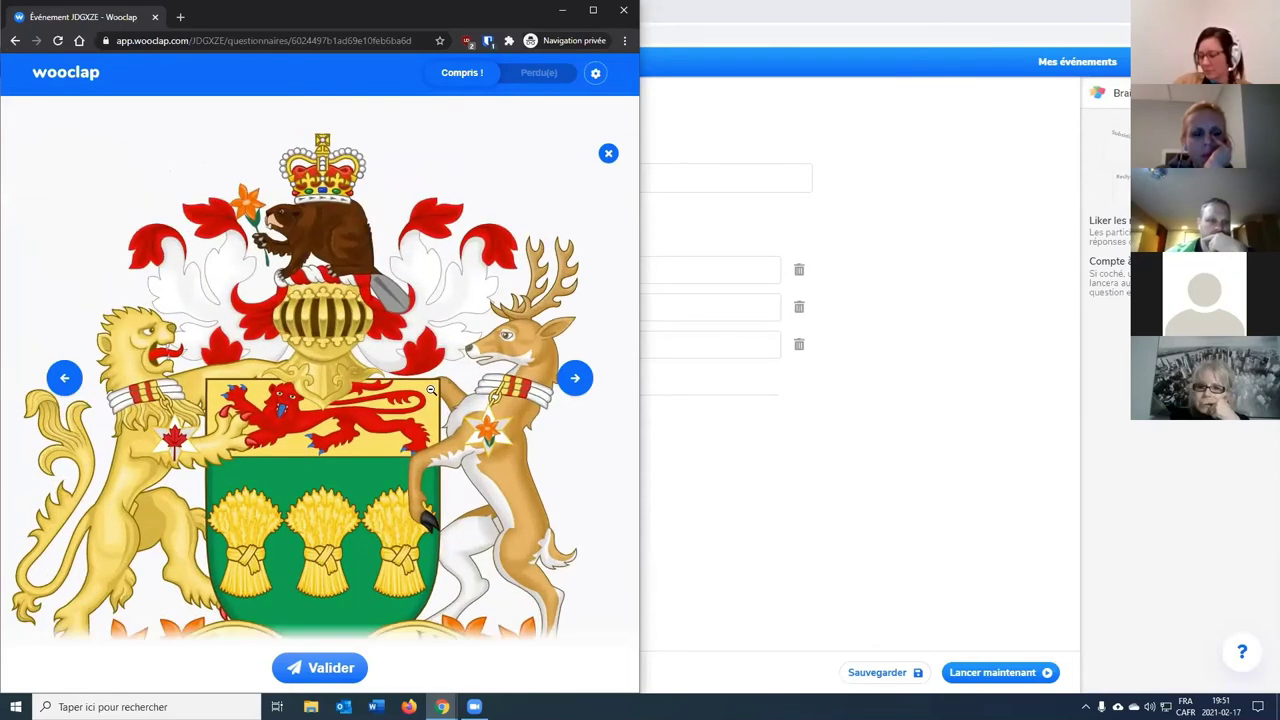
scroll(430, 388, "down", 2)
scroll(440, 392, "up", 4)
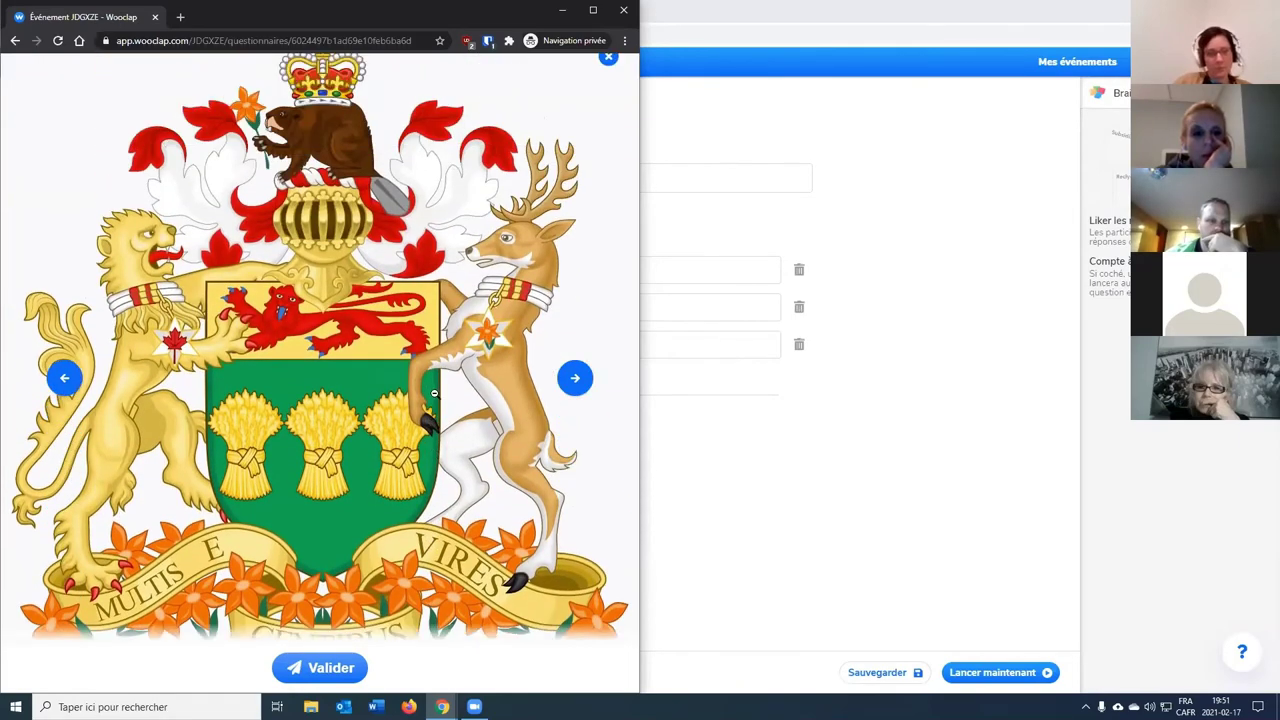
scroll(446, 392, "down", 5)
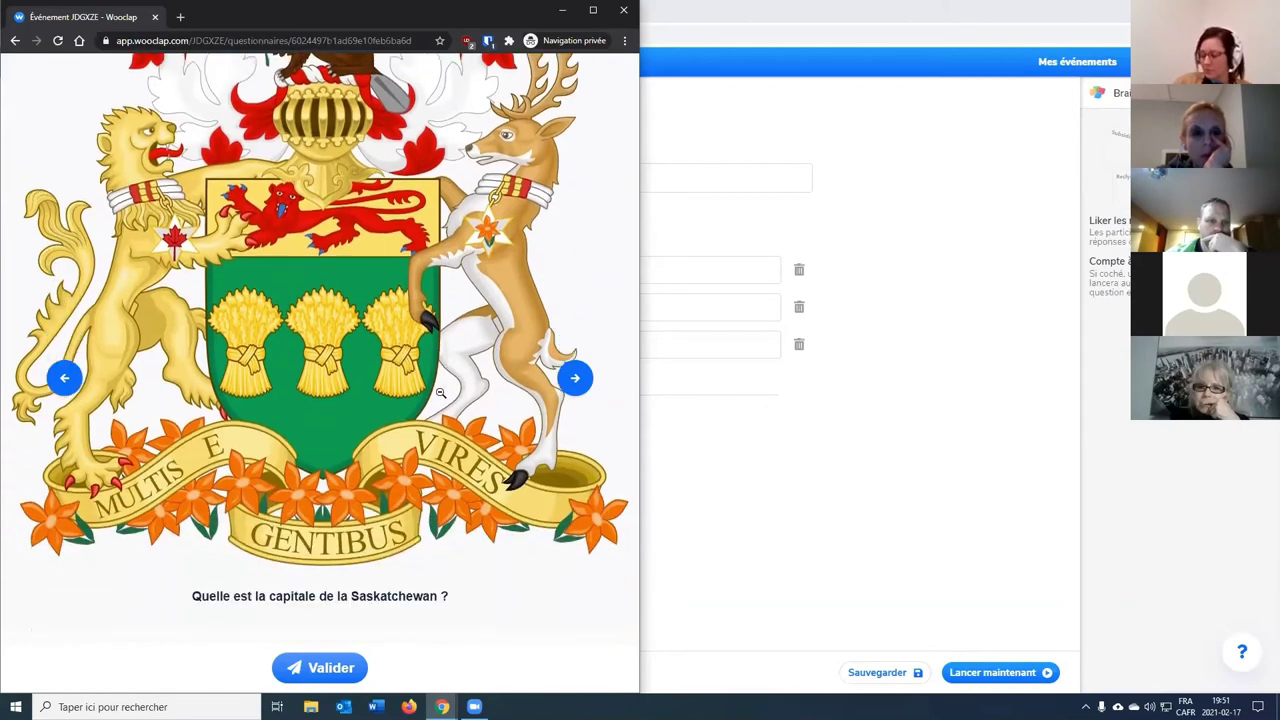
scroll(446, 402, "down", 1)
scroll(446, 402, "up", 4)
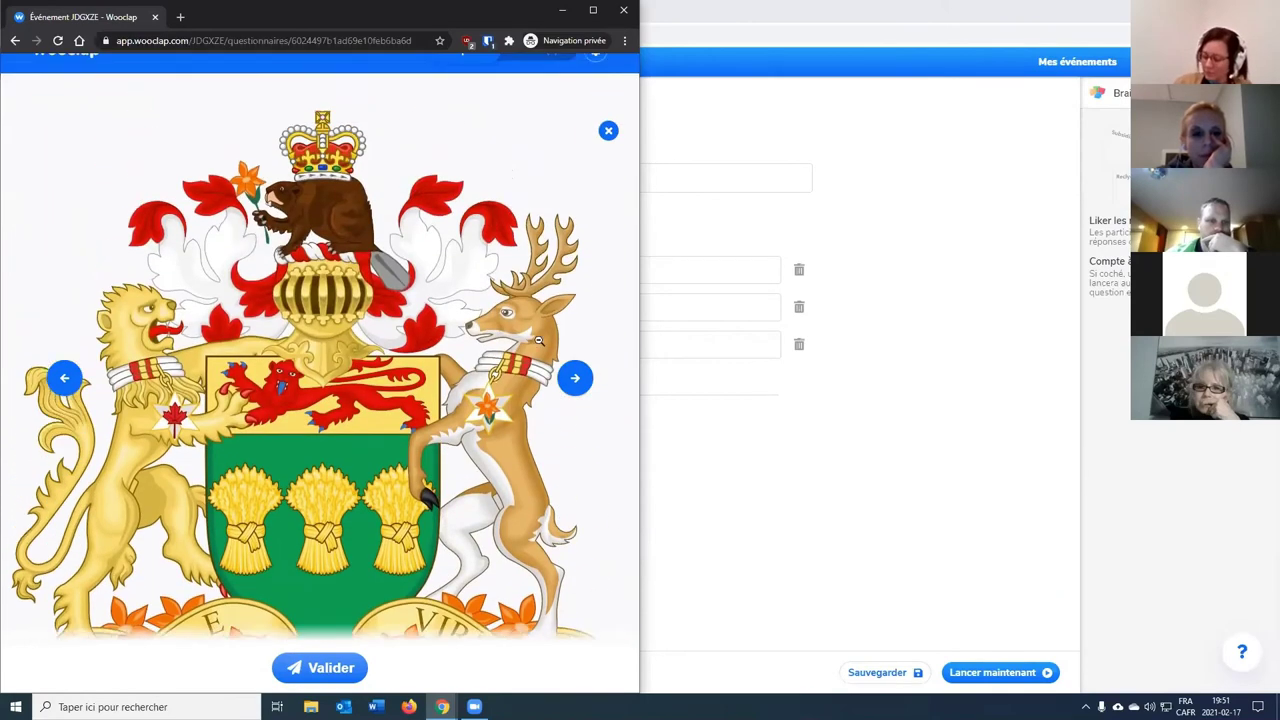
left_click(609, 155)
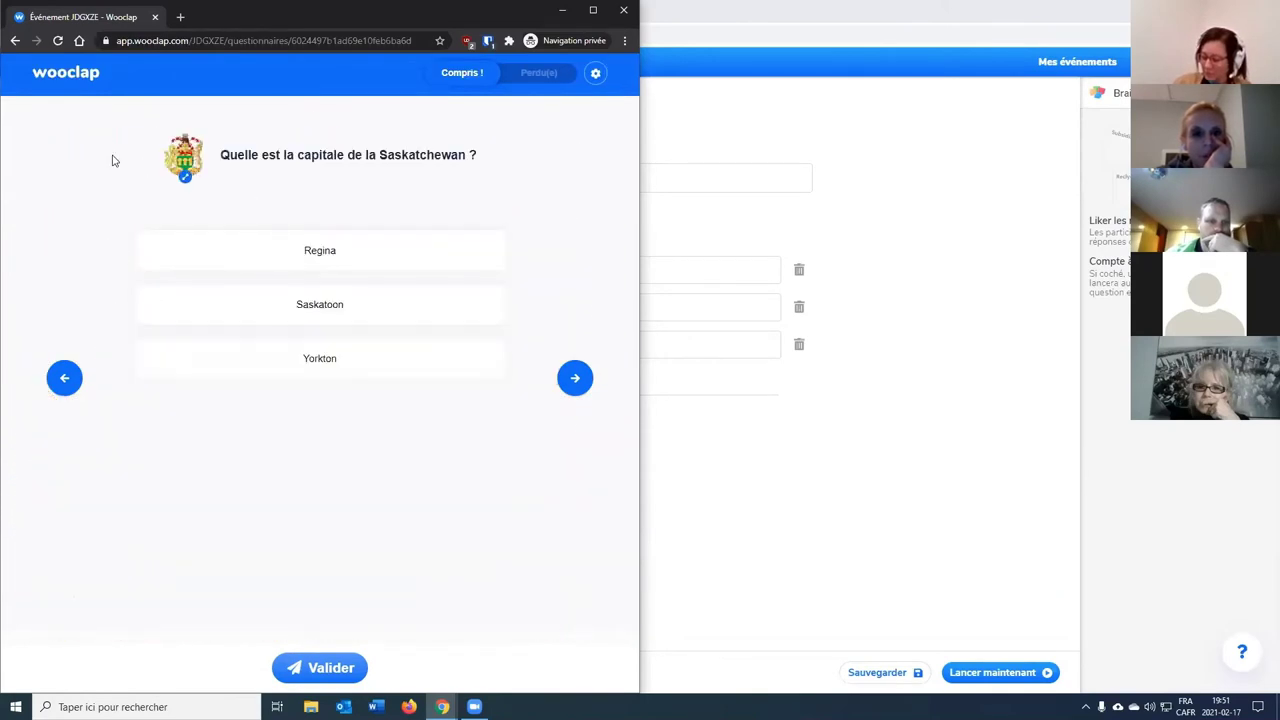
Enlarge and close the participant's question image once more, and return to the presenter's brainstorming draft.
left_click(184, 155)
scroll(329, 397, "down", 4)
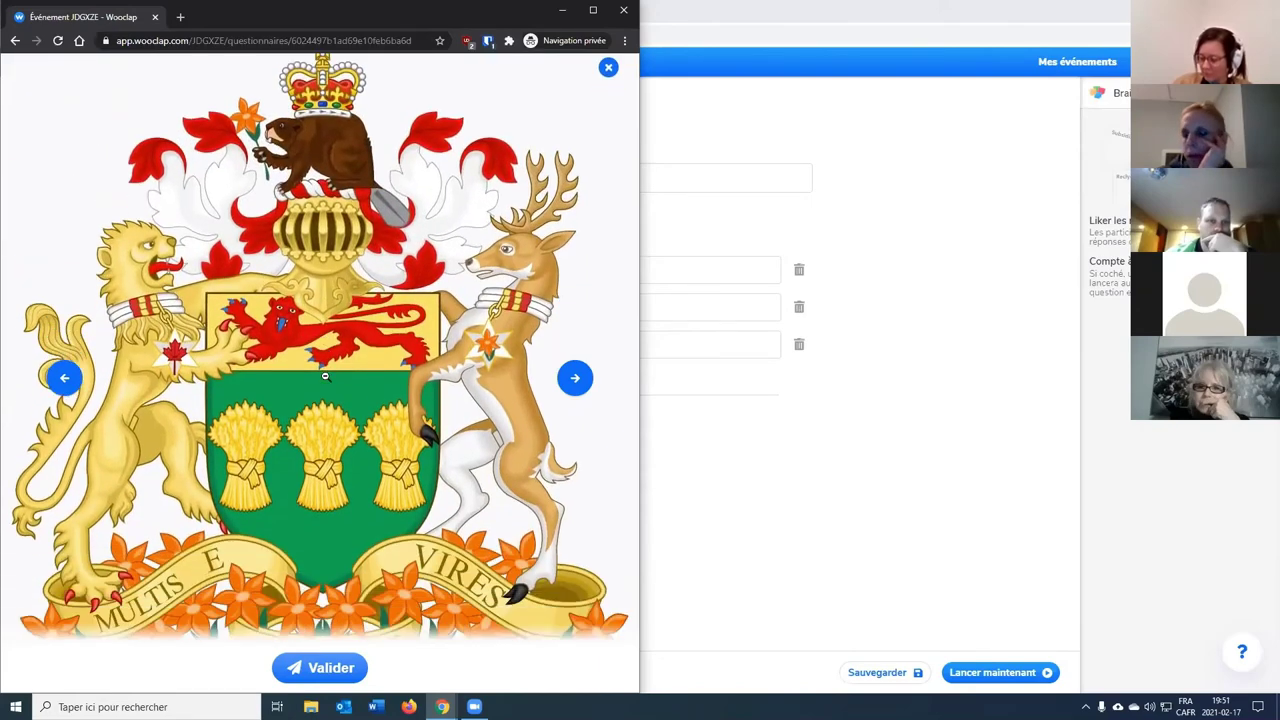
scroll(329, 397, "down", 2)
scroll(329, 397, "up", 5)
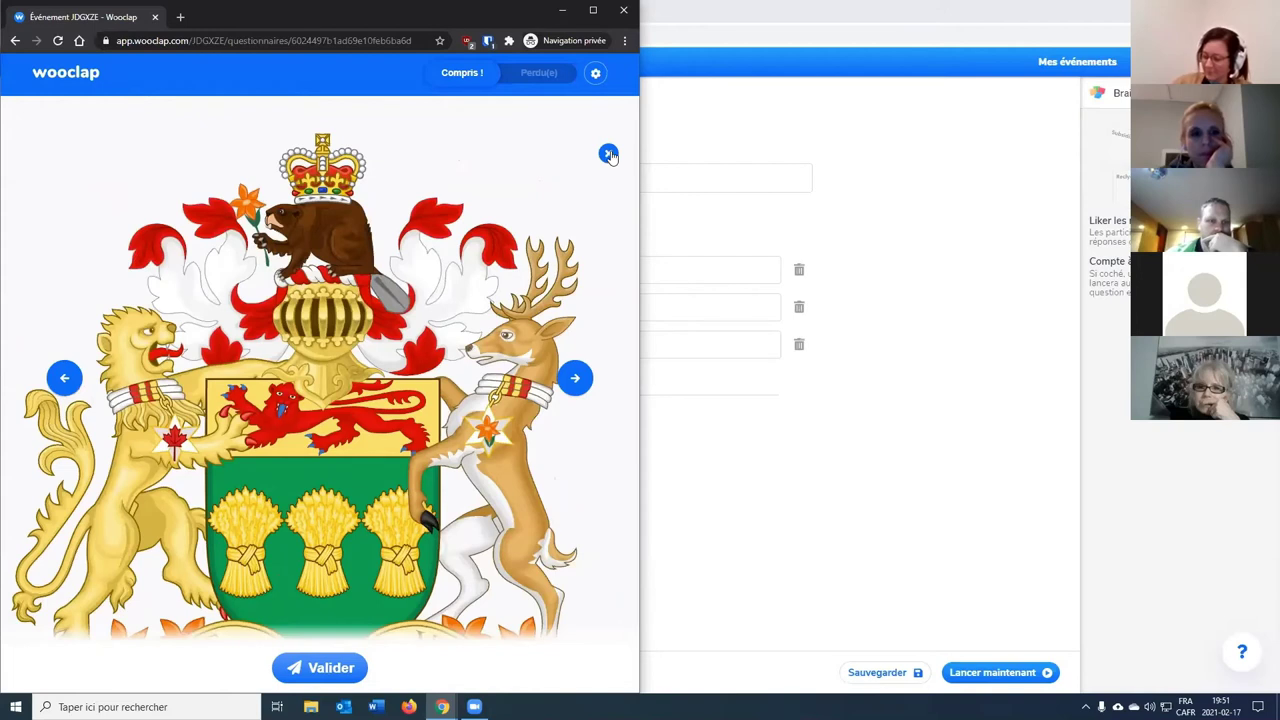
left_click(608, 154)
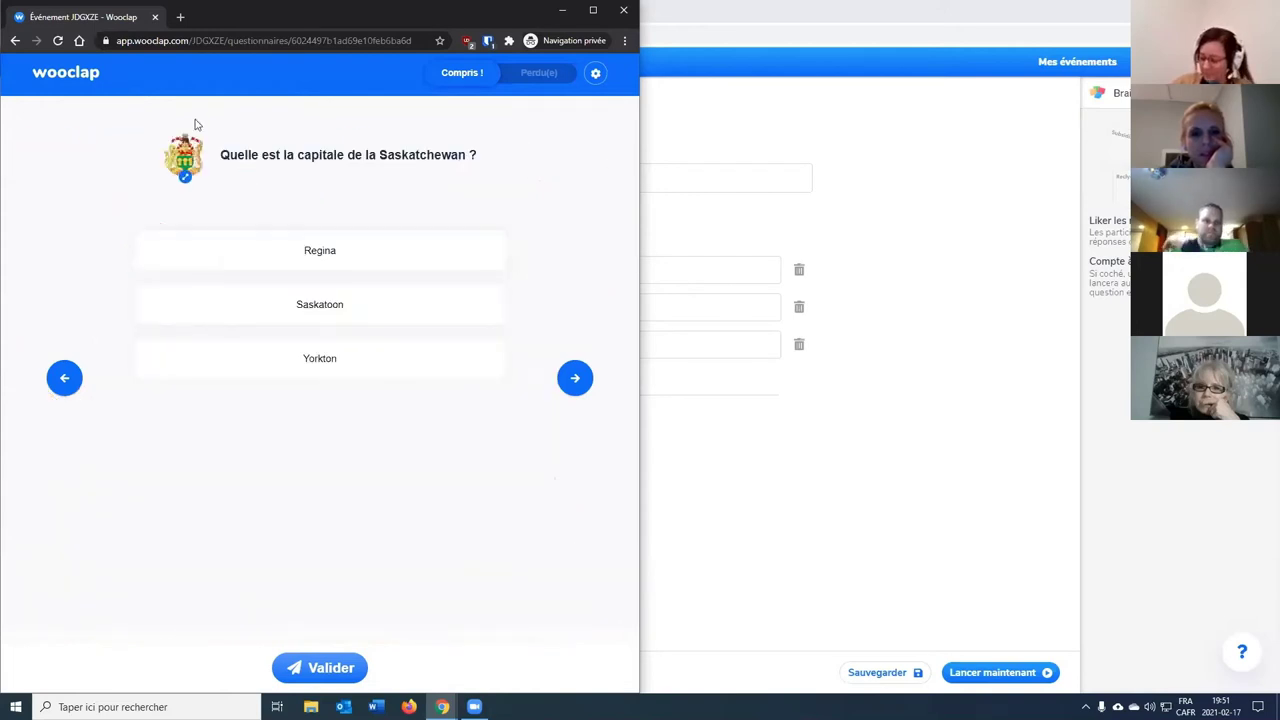
left_click(834, 511)
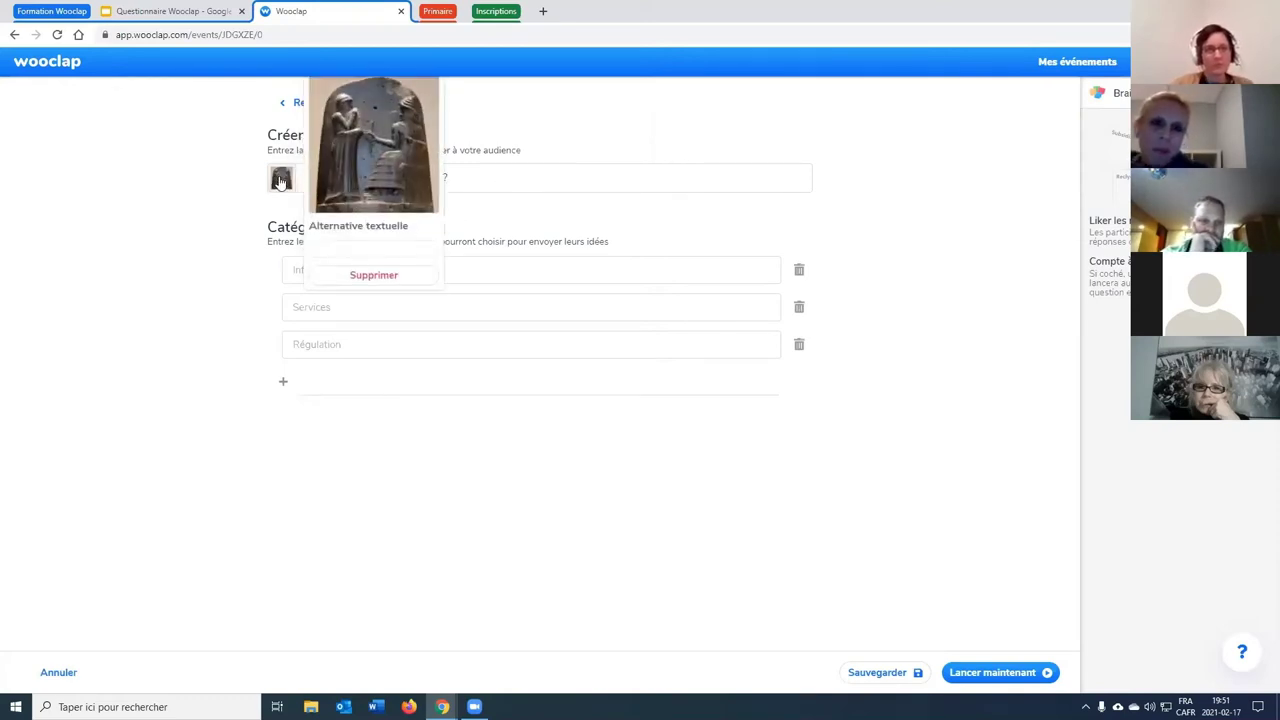
Reopen the image selection for the brainstorming question, dismiss it, and cancel the question without saving.
left_click(284, 180)
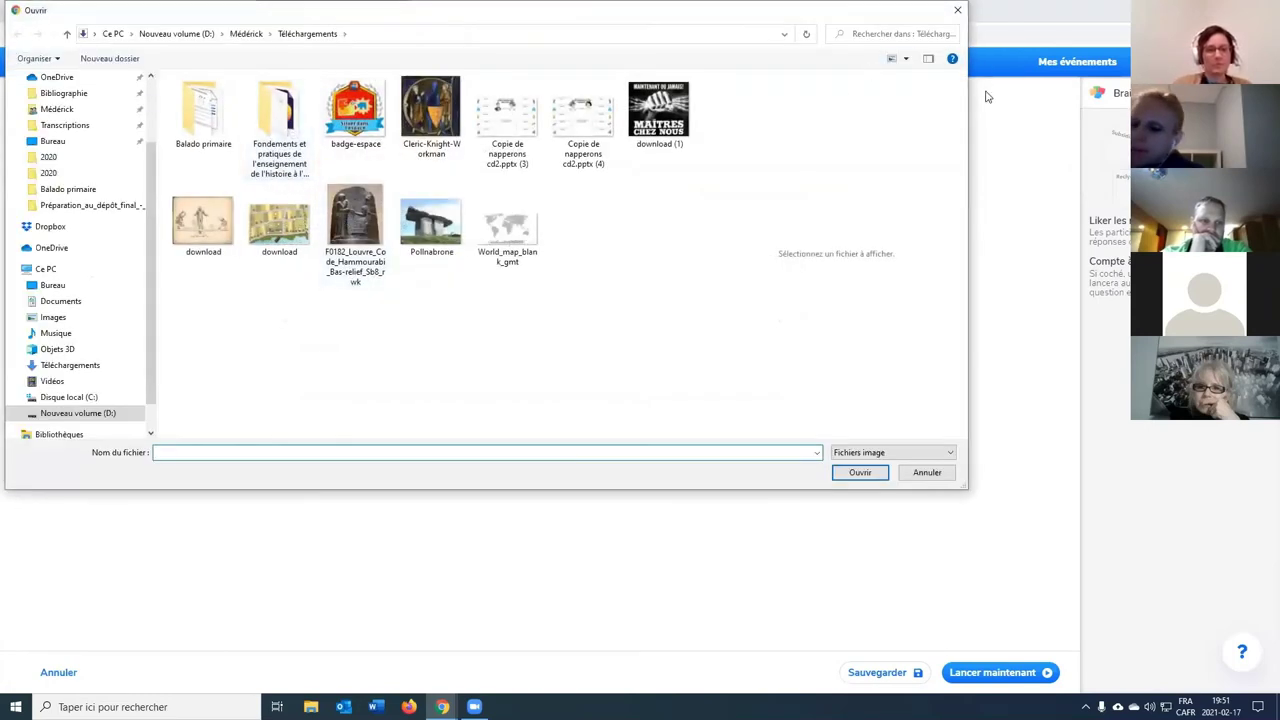
left_click(927, 472)
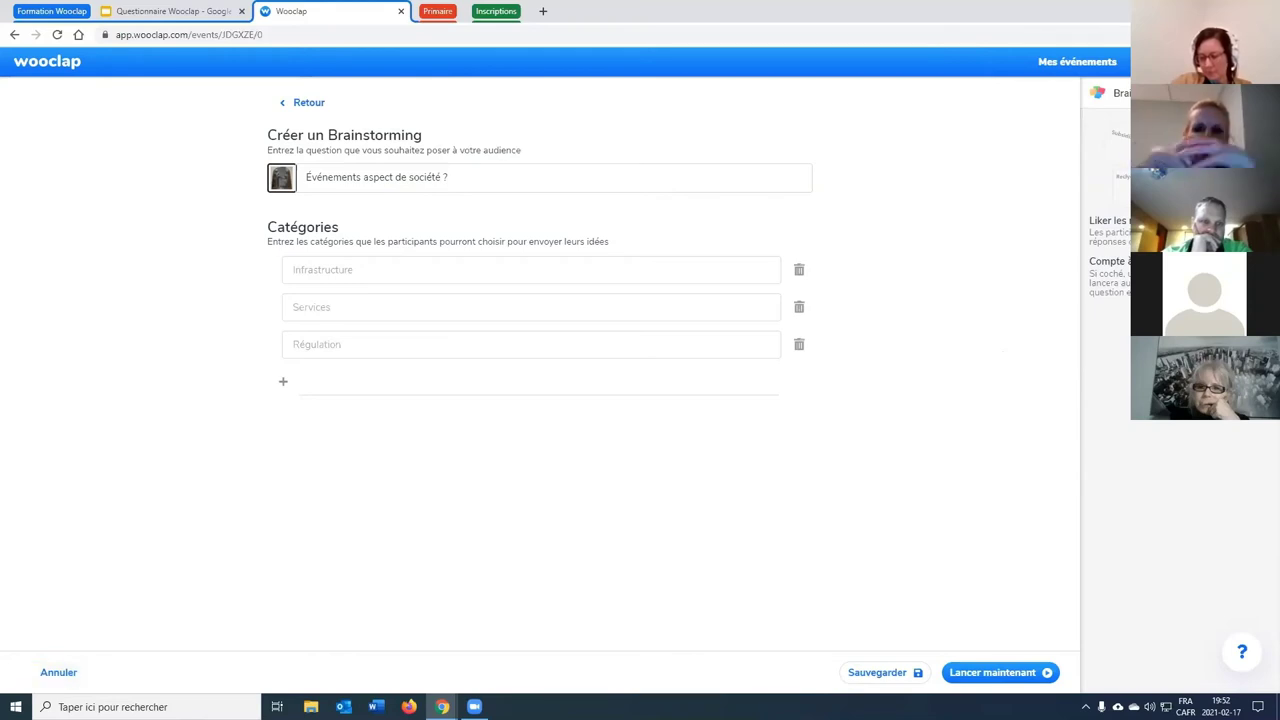
left_click(58, 673)
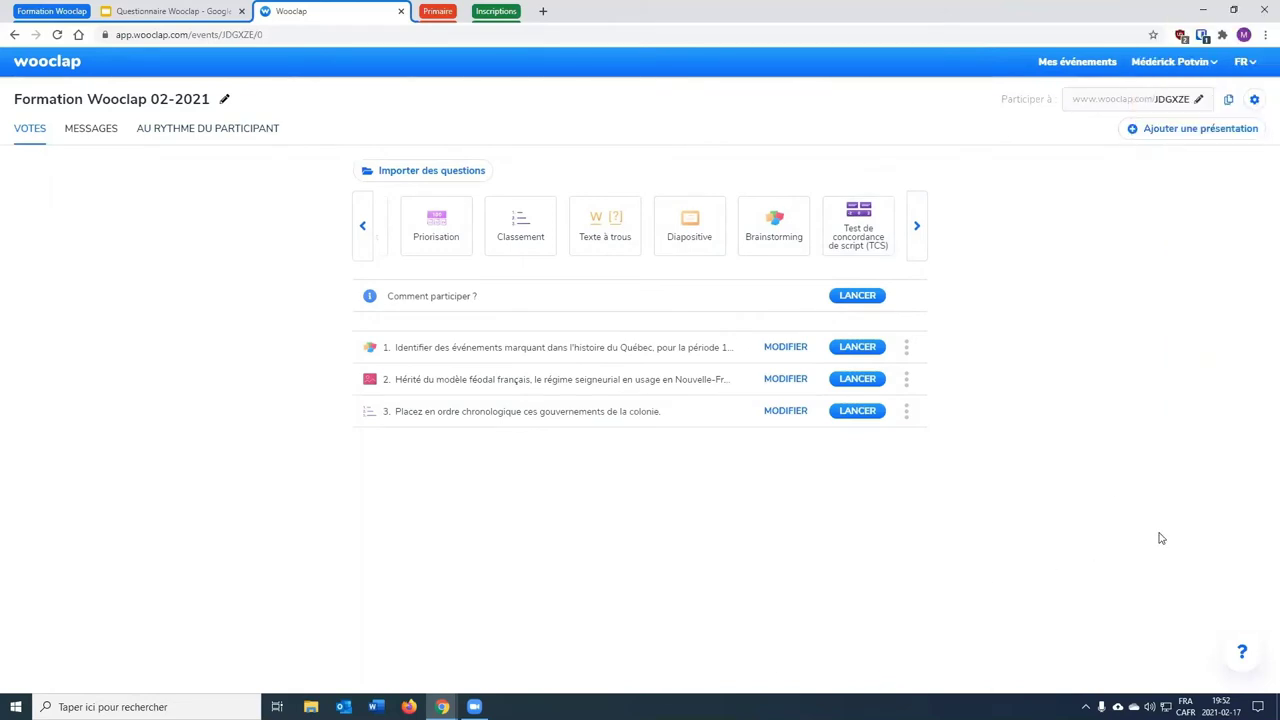
Open the event settings and turn off competition mode.
left_click(1254, 100)
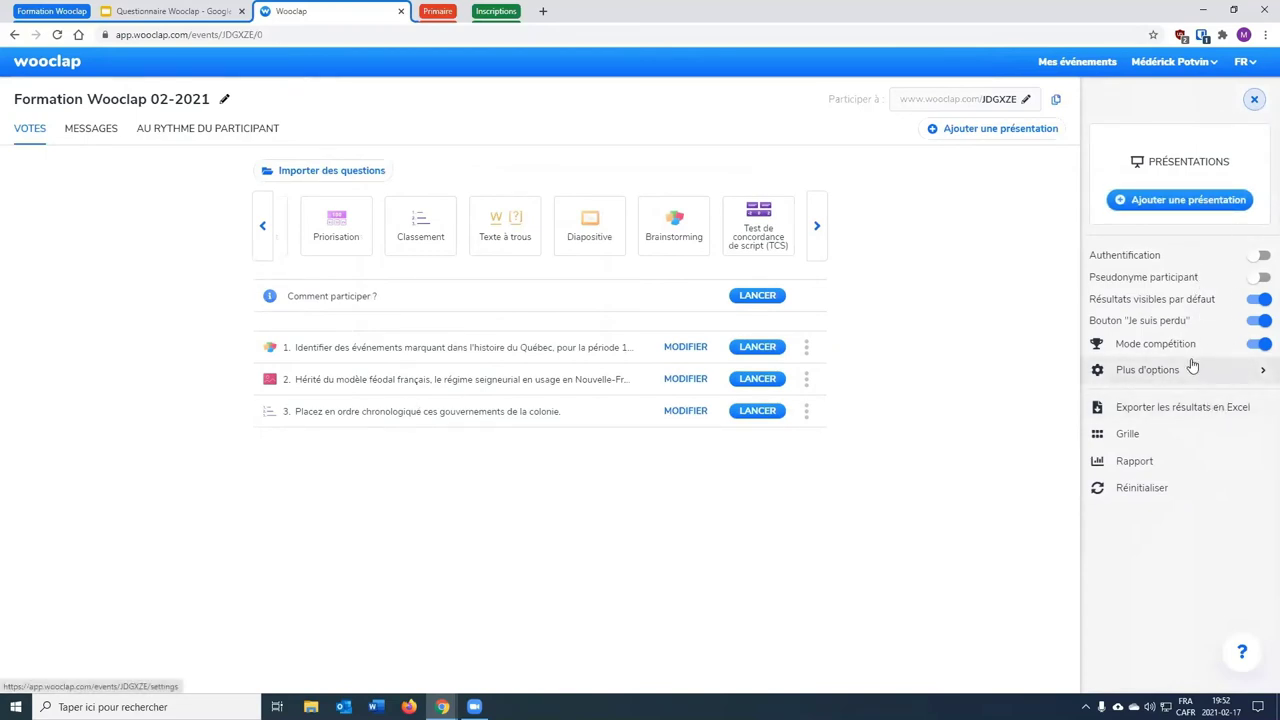
left_click(1258, 346)
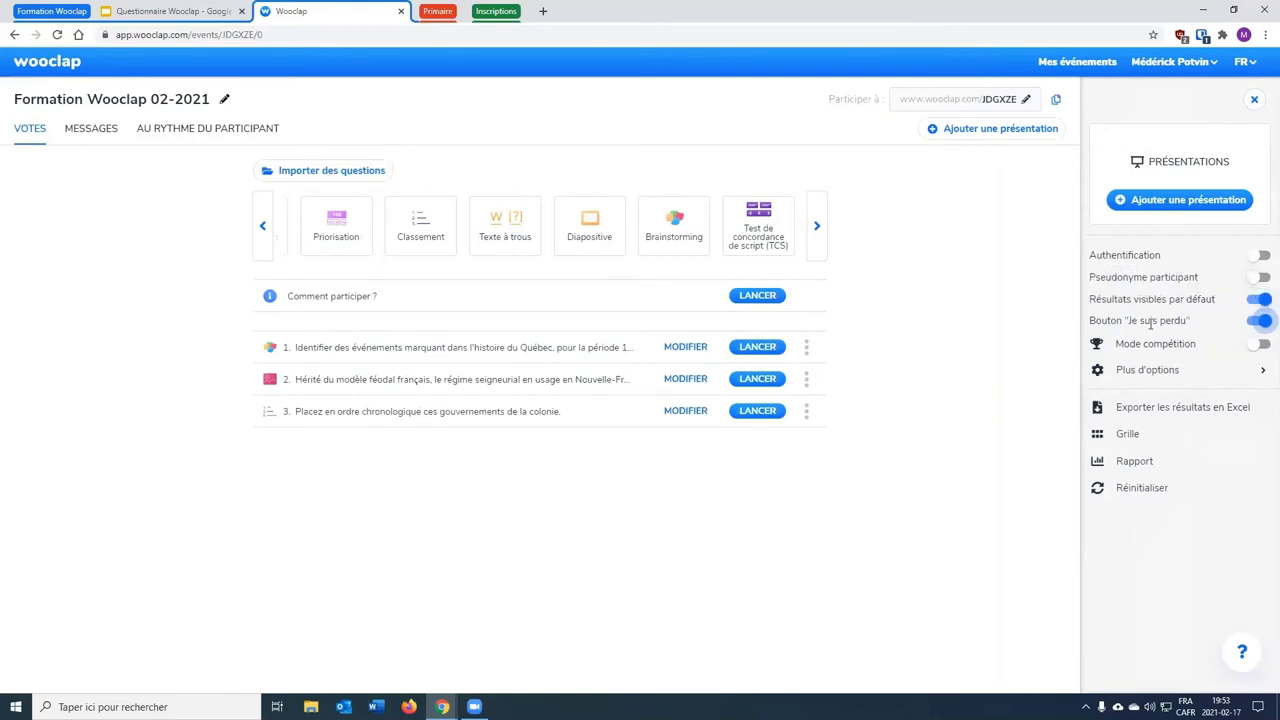
Enable participant pseudonyms and participant authentication, with email authentication on and SSO/Université off.
left_click(1262, 280)
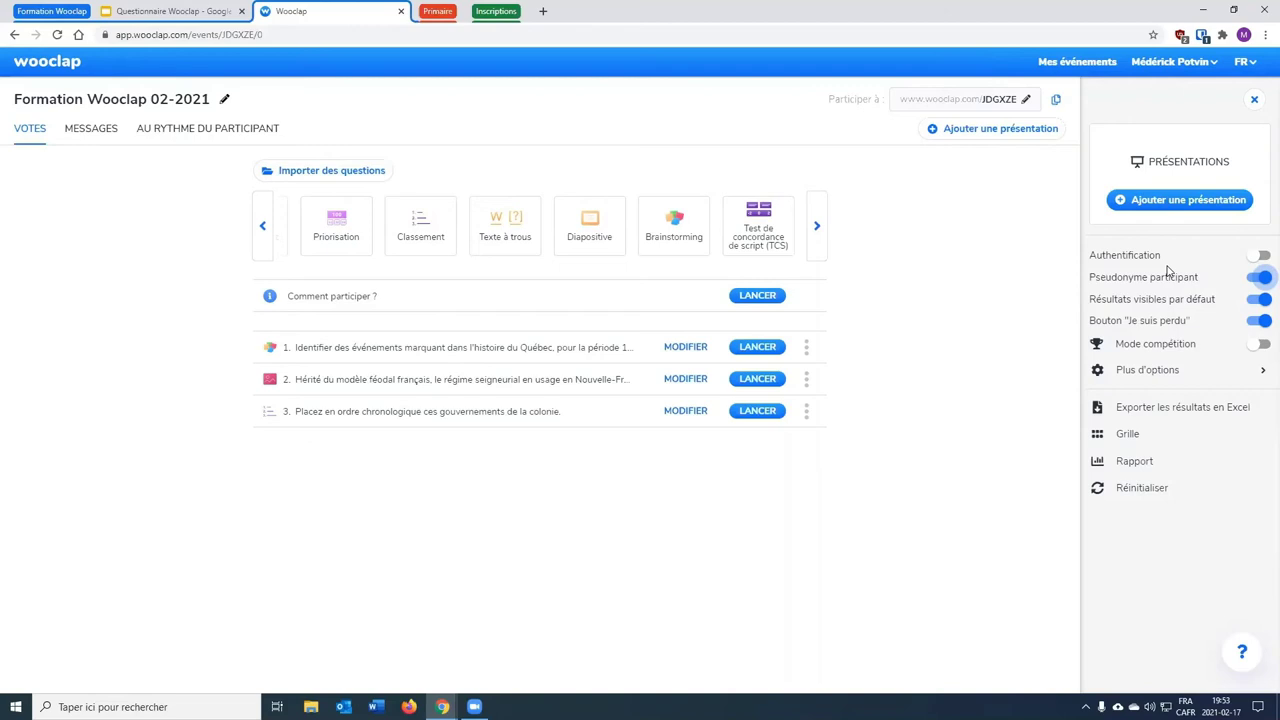
left_click(1260, 256)
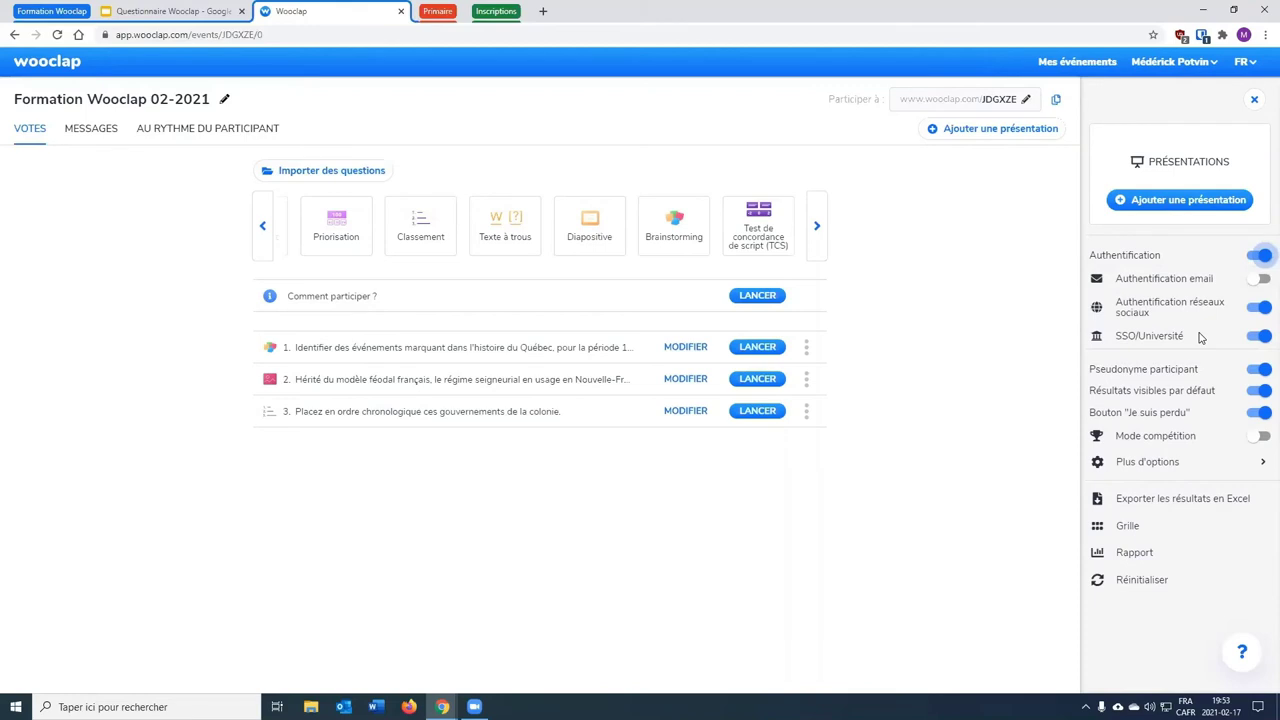
left_click(1259, 279)
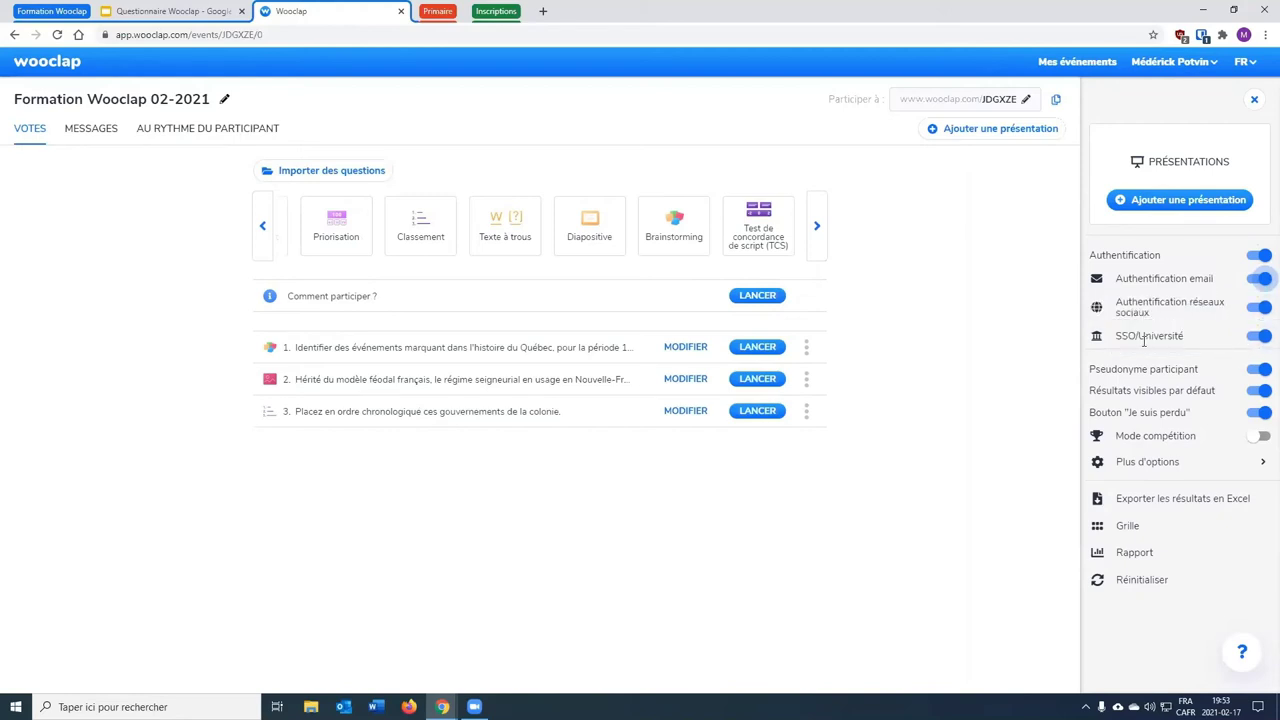
left_click(1261, 338)
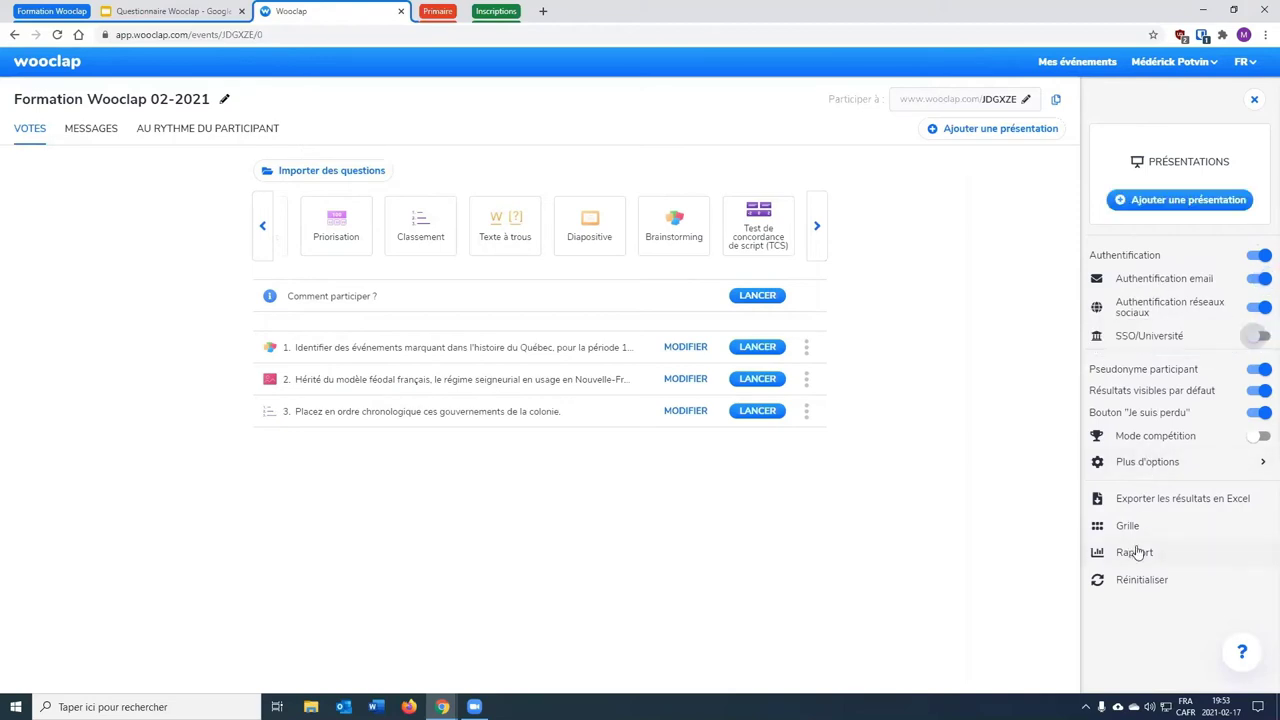
Look at the participant window with authentication enabled, and return to the presenter's event page.
left_click(443, 707)
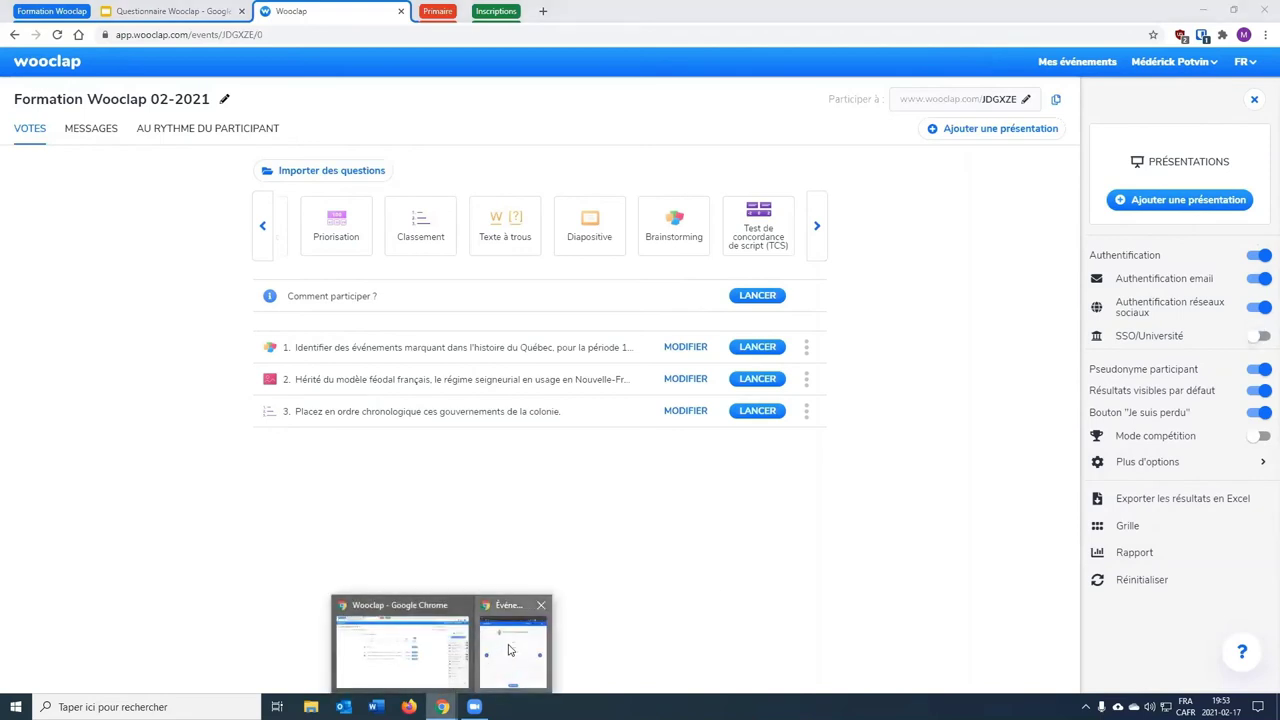
left_click(510, 651)
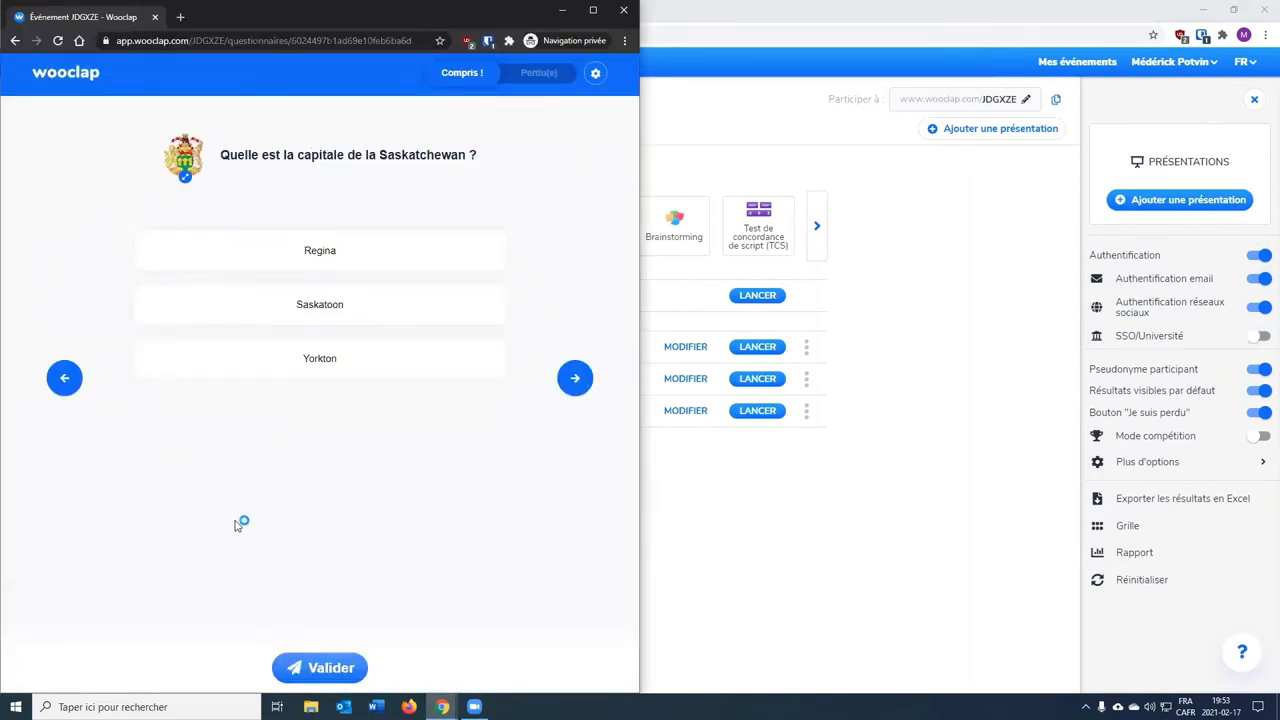
left_click(951, 522)
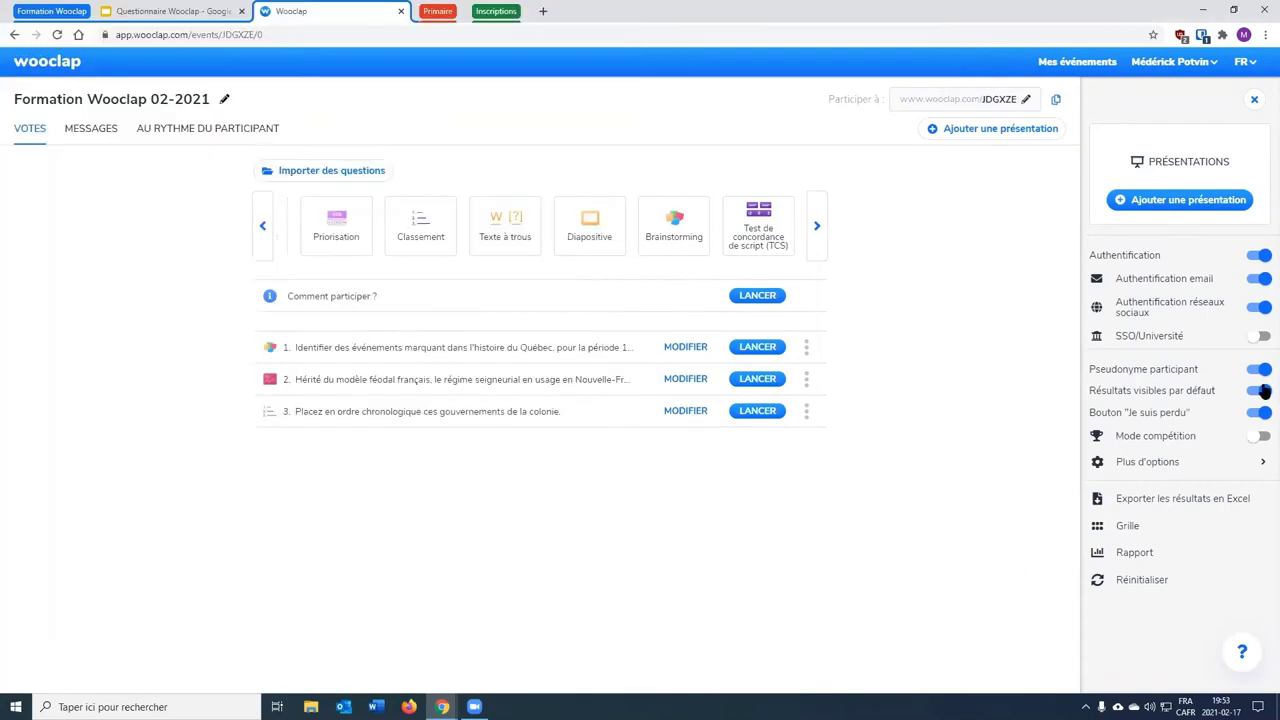
Turn off social network authentication, the overall authentication requirement, and participant pseudonyms.
left_click(1258, 307)
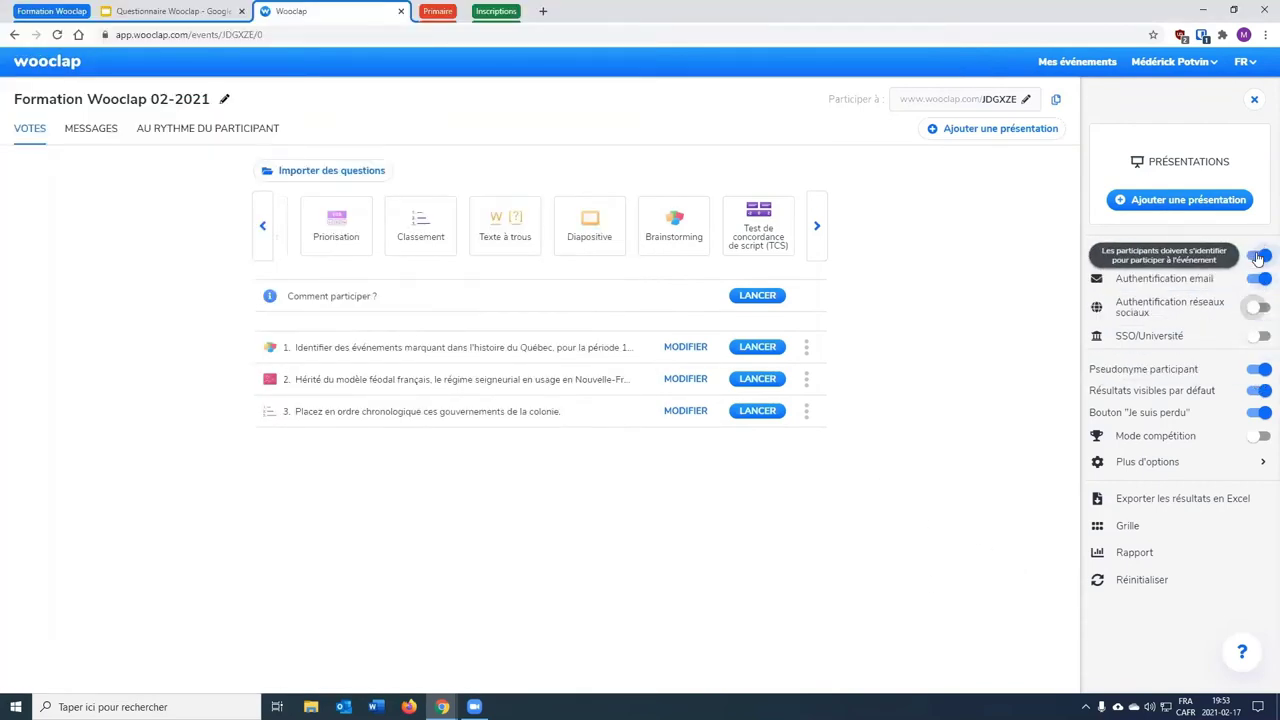
left_click(1258, 257)
left_click(1261, 278)
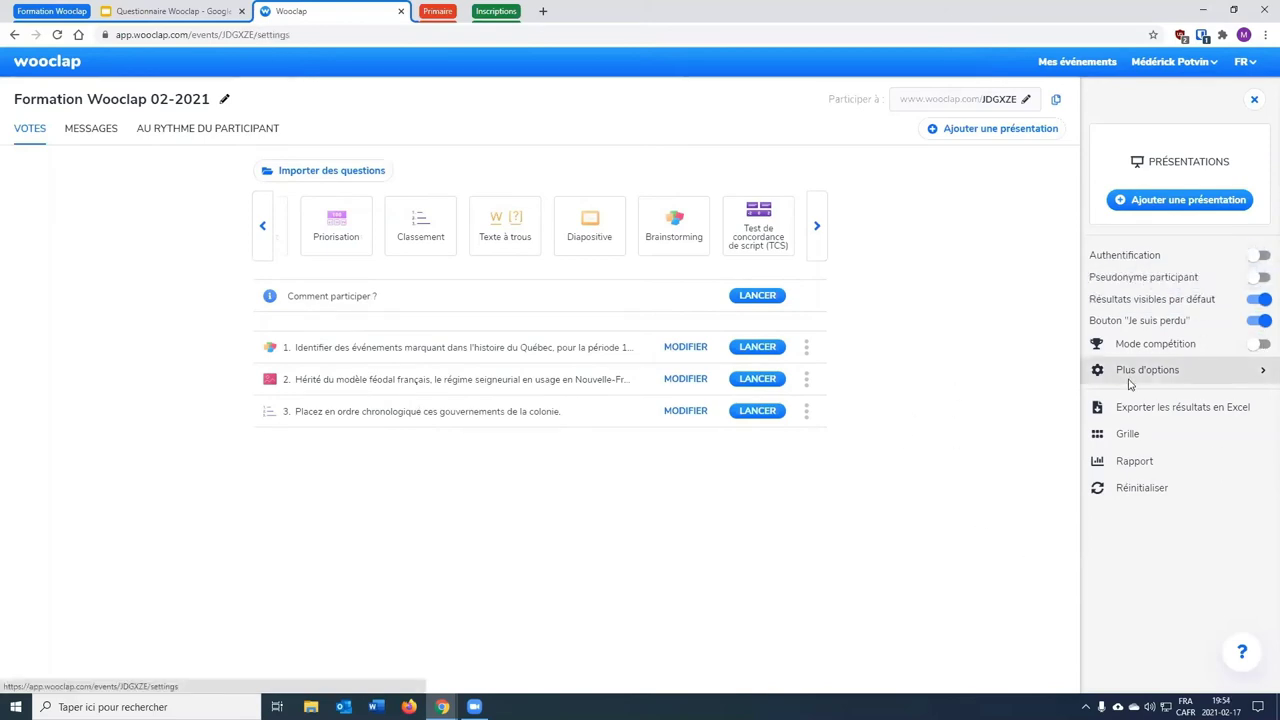
Open the event's additional options, review its main parameters, supplementary parameters and export choices, and leave without saving.
left_click(1130, 380)
scroll(1000, 351, "down", 3)
scroll(840, 500, "up", 3)
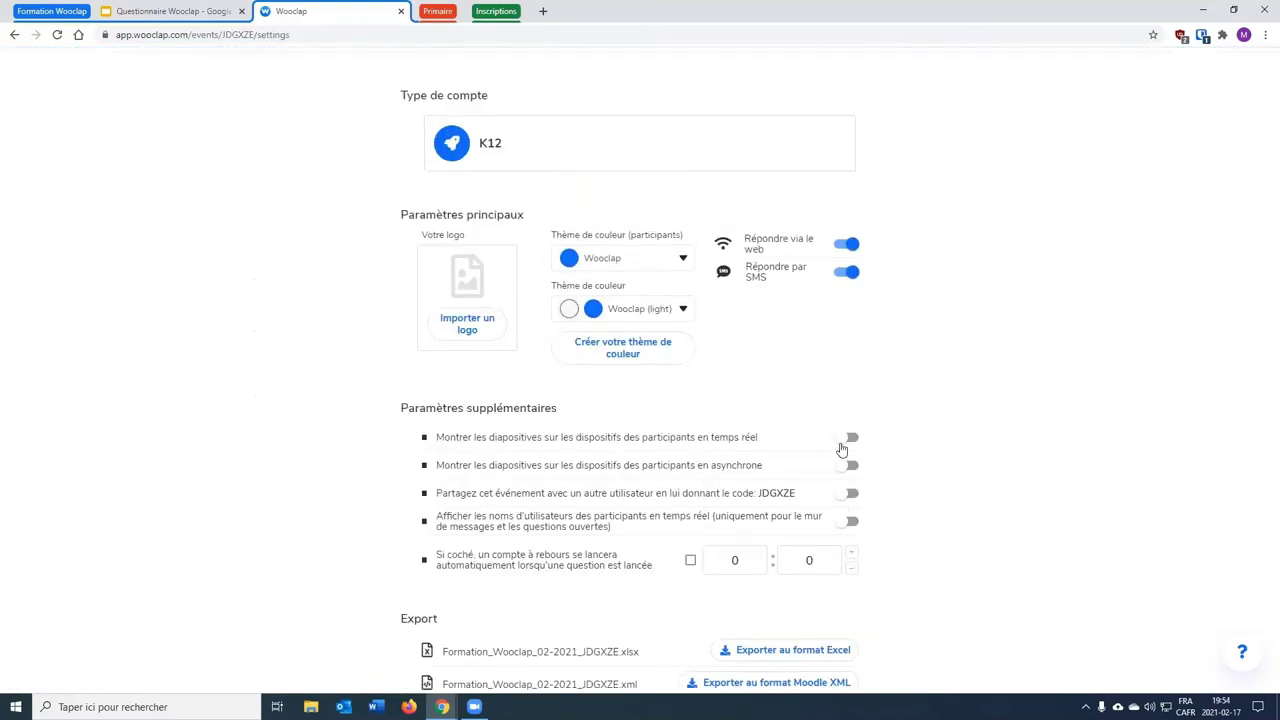
scroll(710, 290, "up", 1)
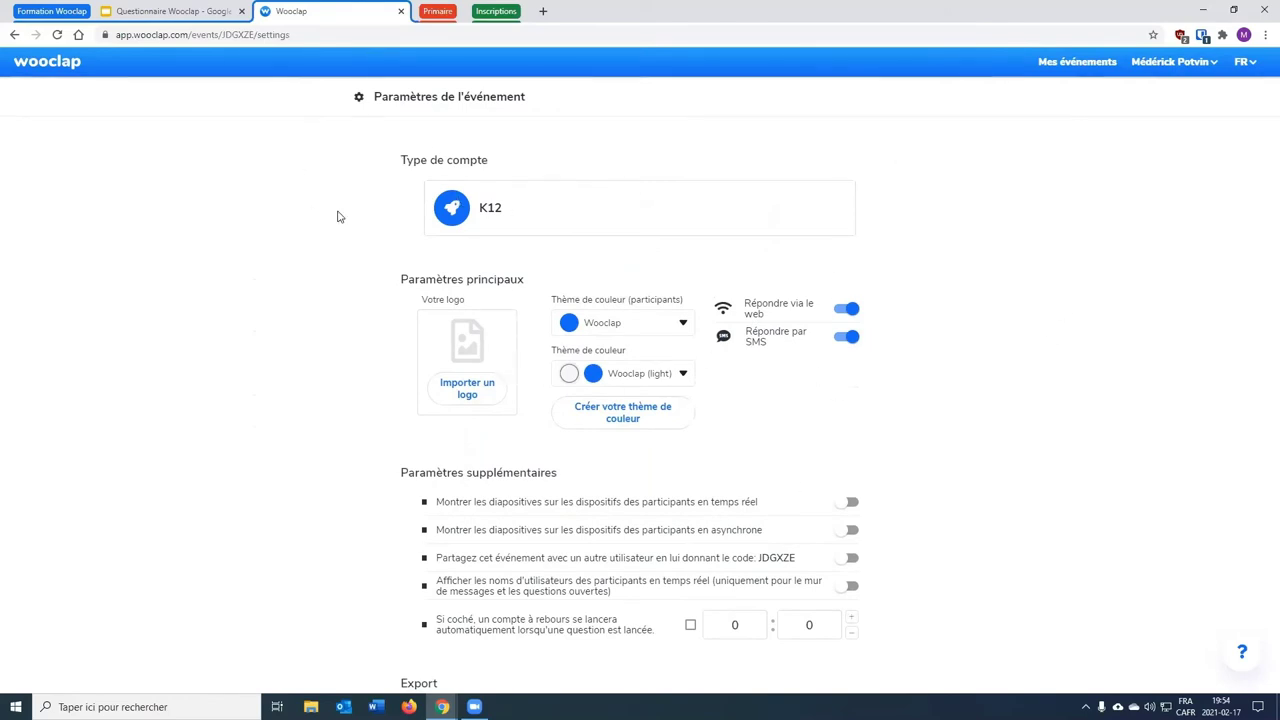
scroll(393, 407, "down", 3)
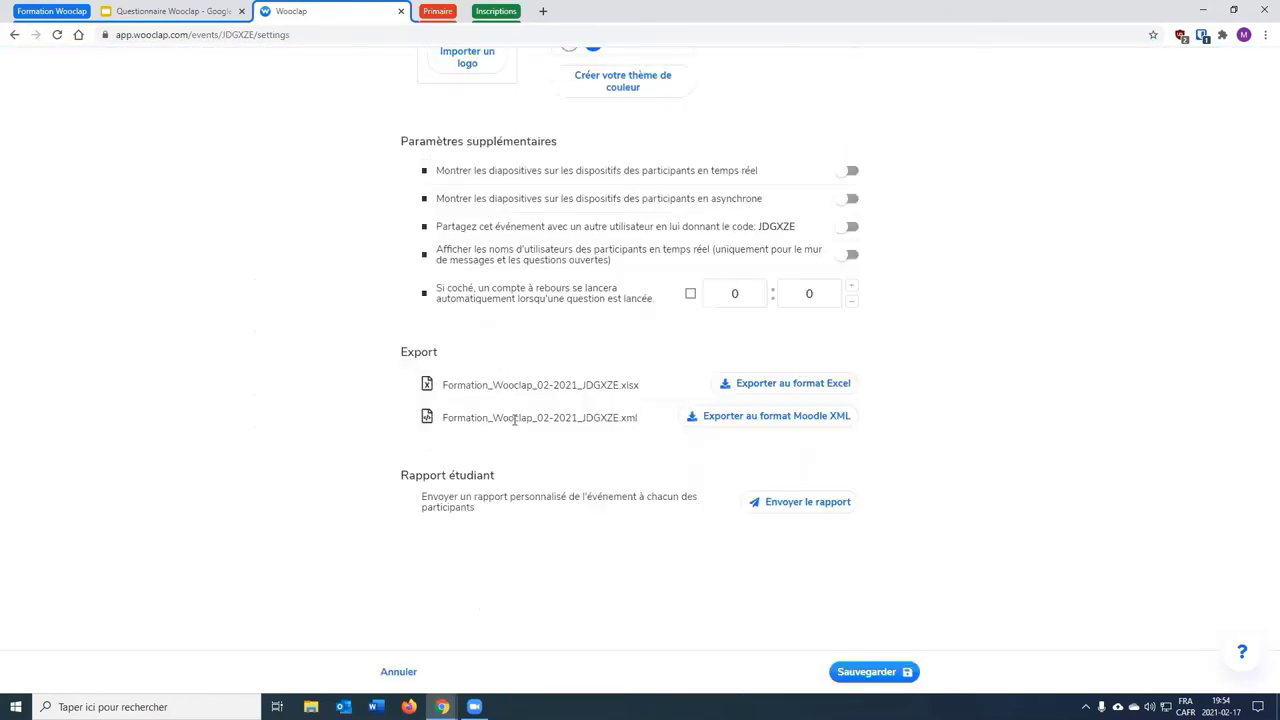
left_click(418, 678)
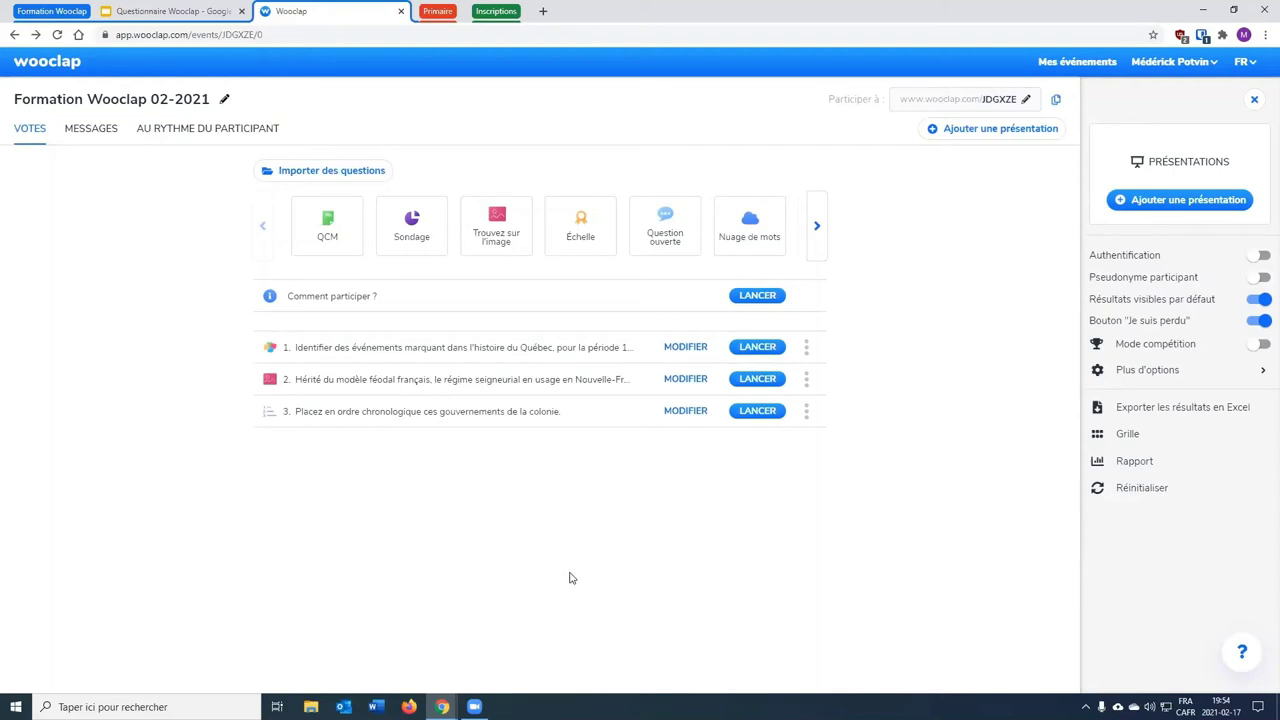
View the slide "Comment corriger un questionnaire" in the Questionnaire Wooclap presentation, and return to the Wooclap event.
left_click(212, 12)
scroll(104, 600, "down", 1)
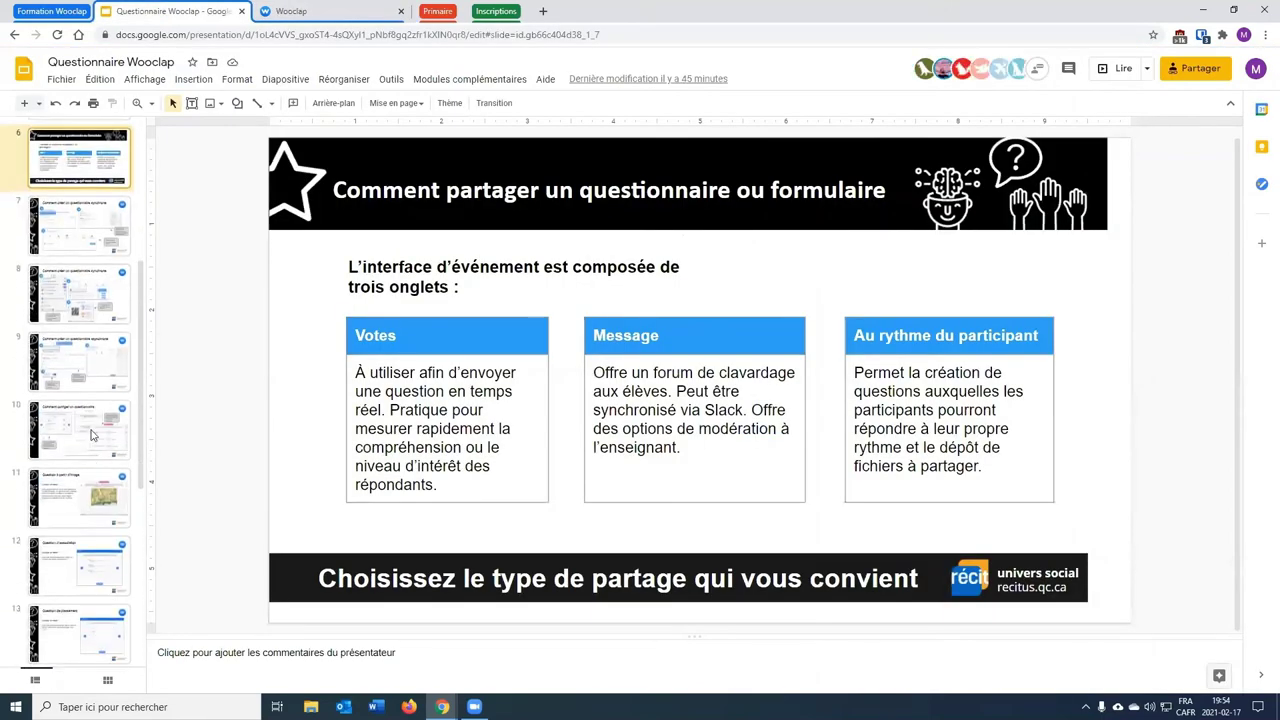
left_click(84, 424)
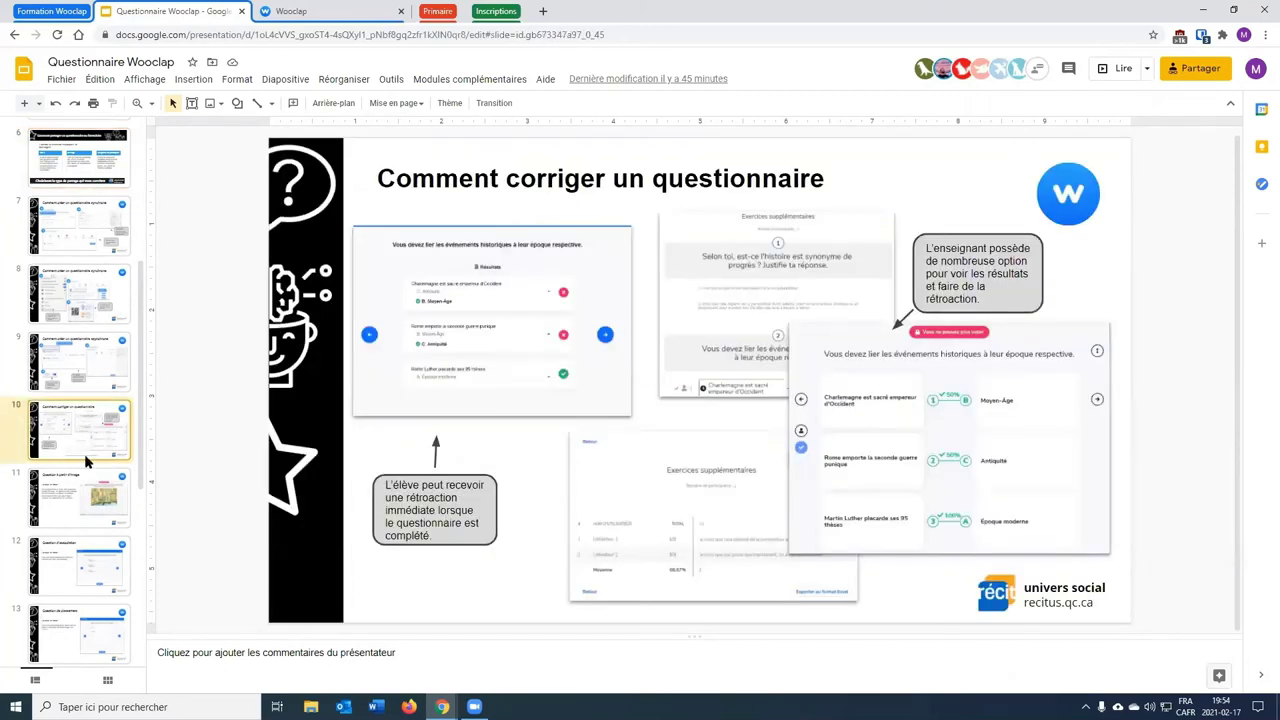
left_click(348, 12)
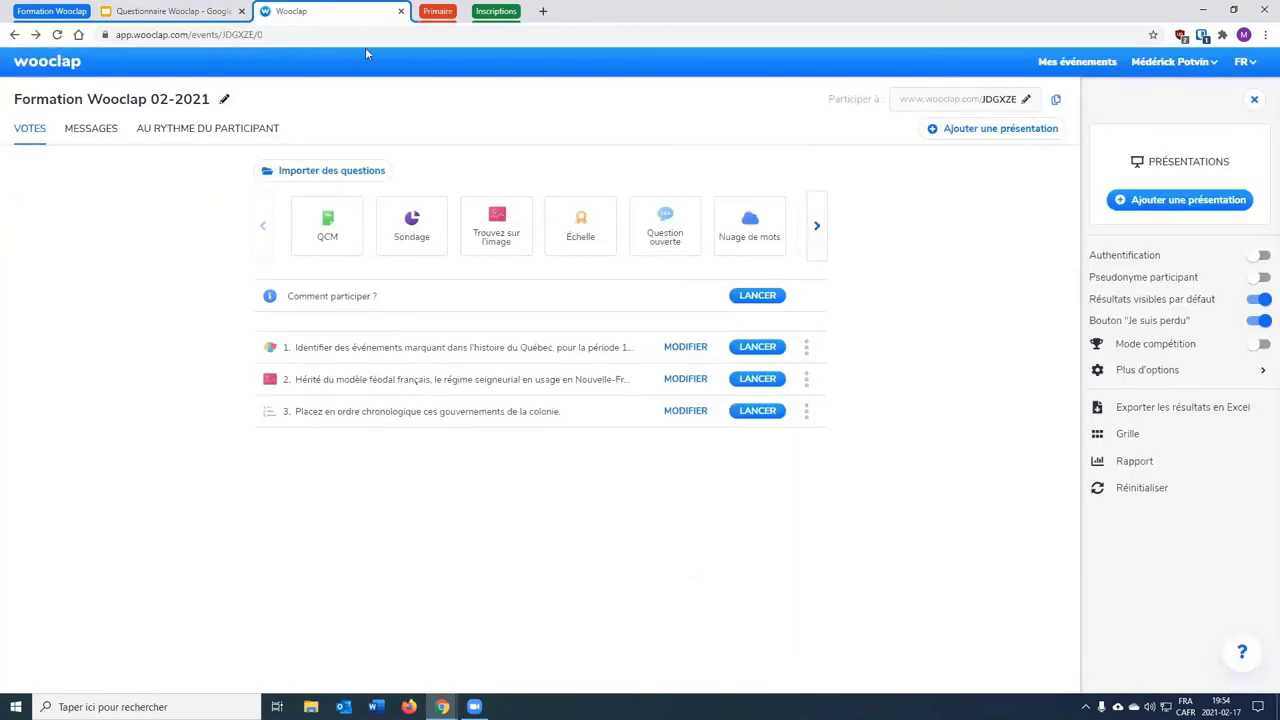
Open the event's results report, skim its beginning, and go back to the event page.
left_click(1174, 464)
scroll(700, 520, "down", 2)
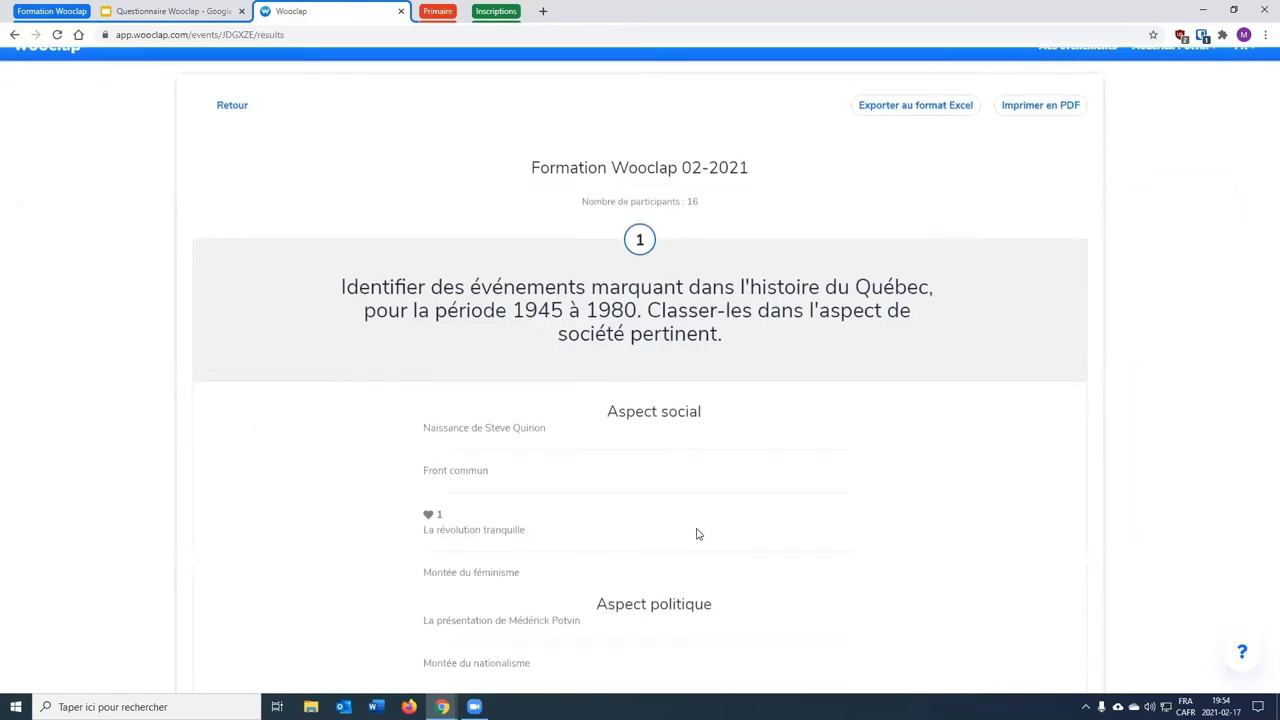
key("alt+Left")
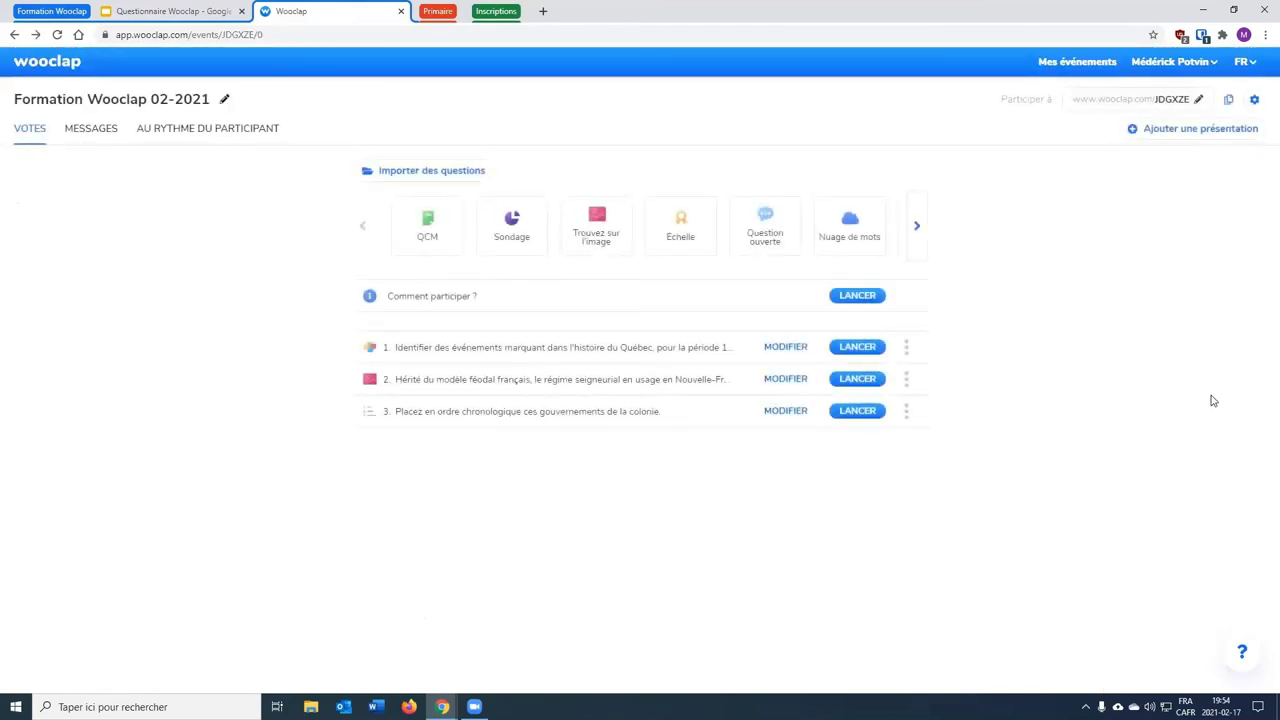
Reopen the results report from the event settings and examine the participants' answers to the brainstorming and seigneury map questions.
left_click(1254, 99)
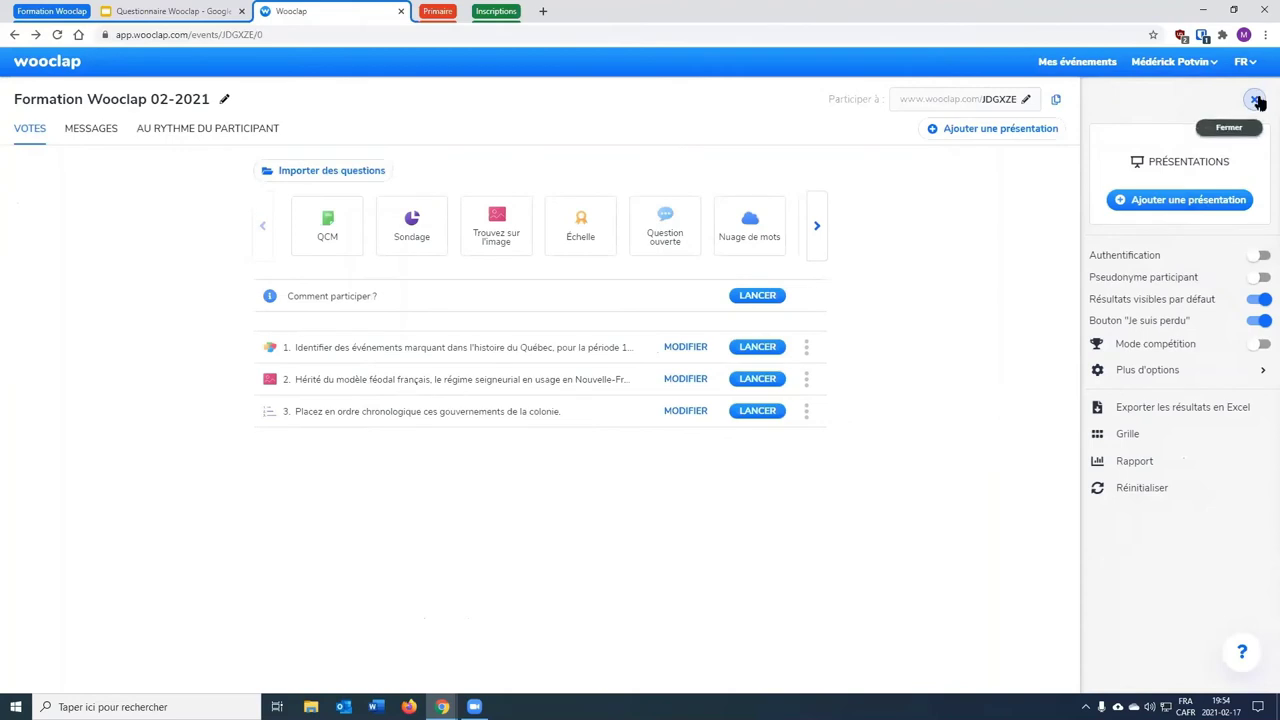
left_click(1181, 468)
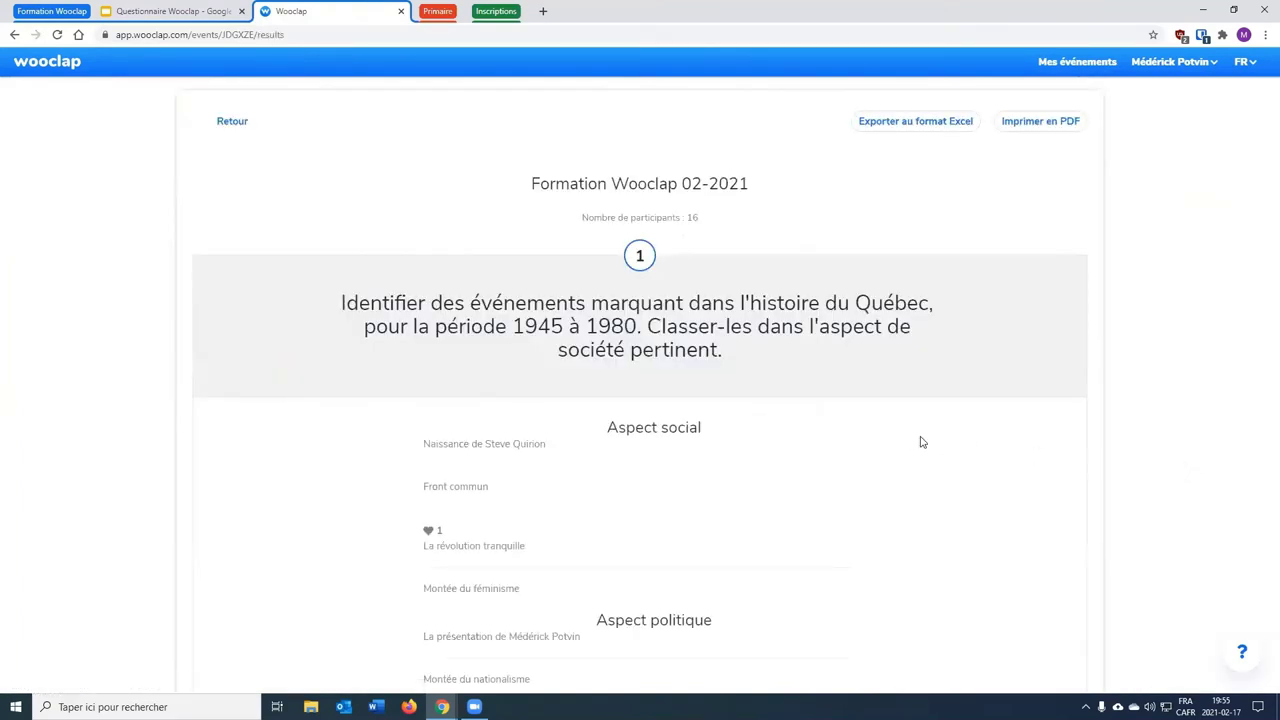
scroll(615, 356, "down", 1)
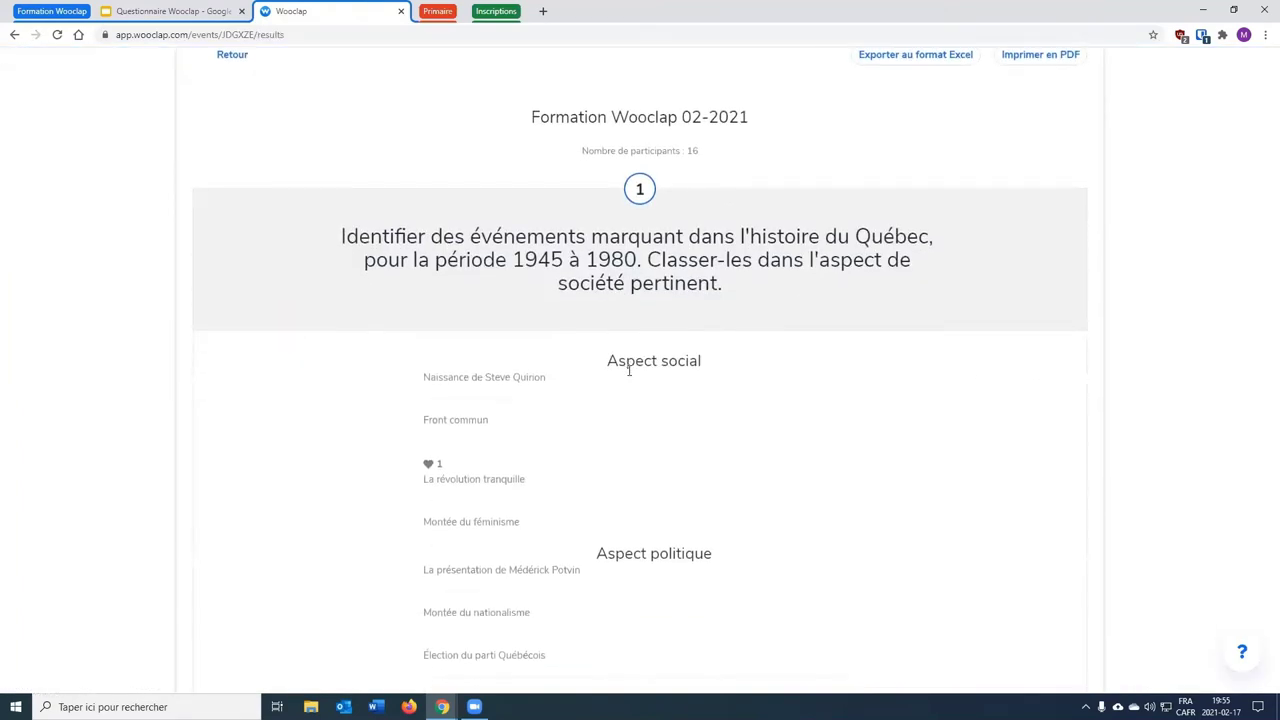
scroll(628, 555, "down", 1)
scroll(628, 555, "down", 6)
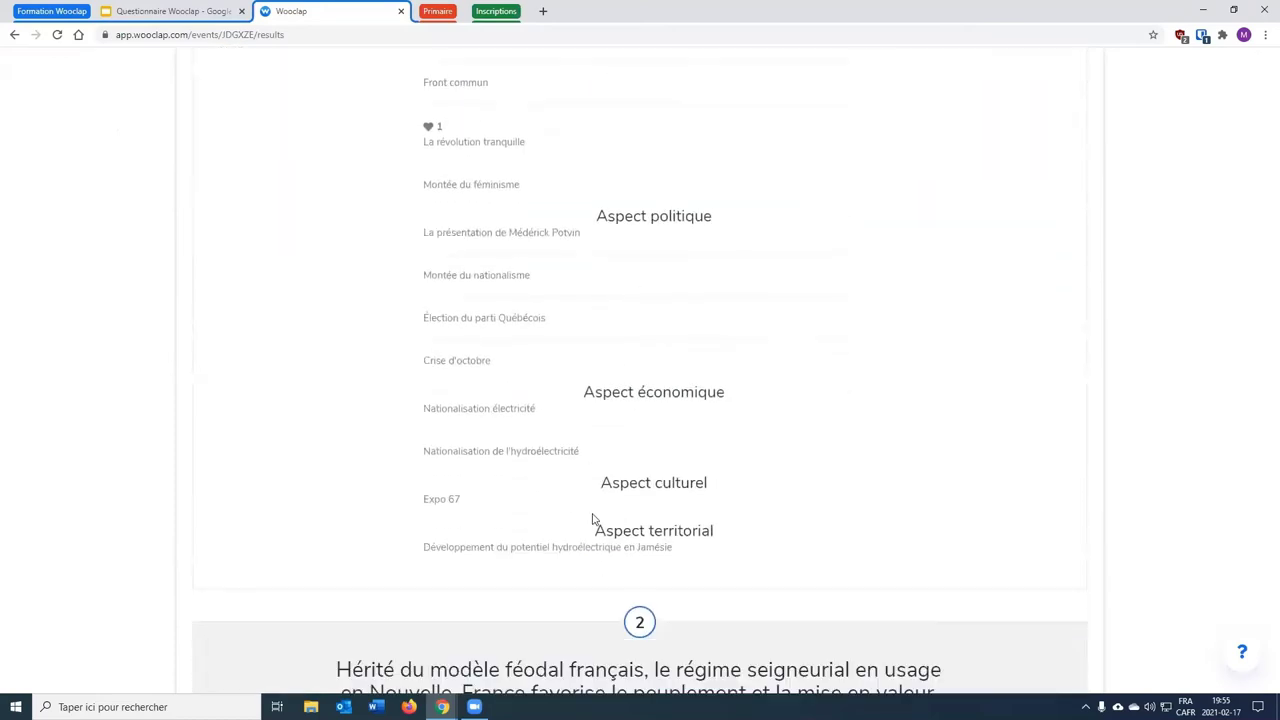
scroll(660, 540, "up", 10)
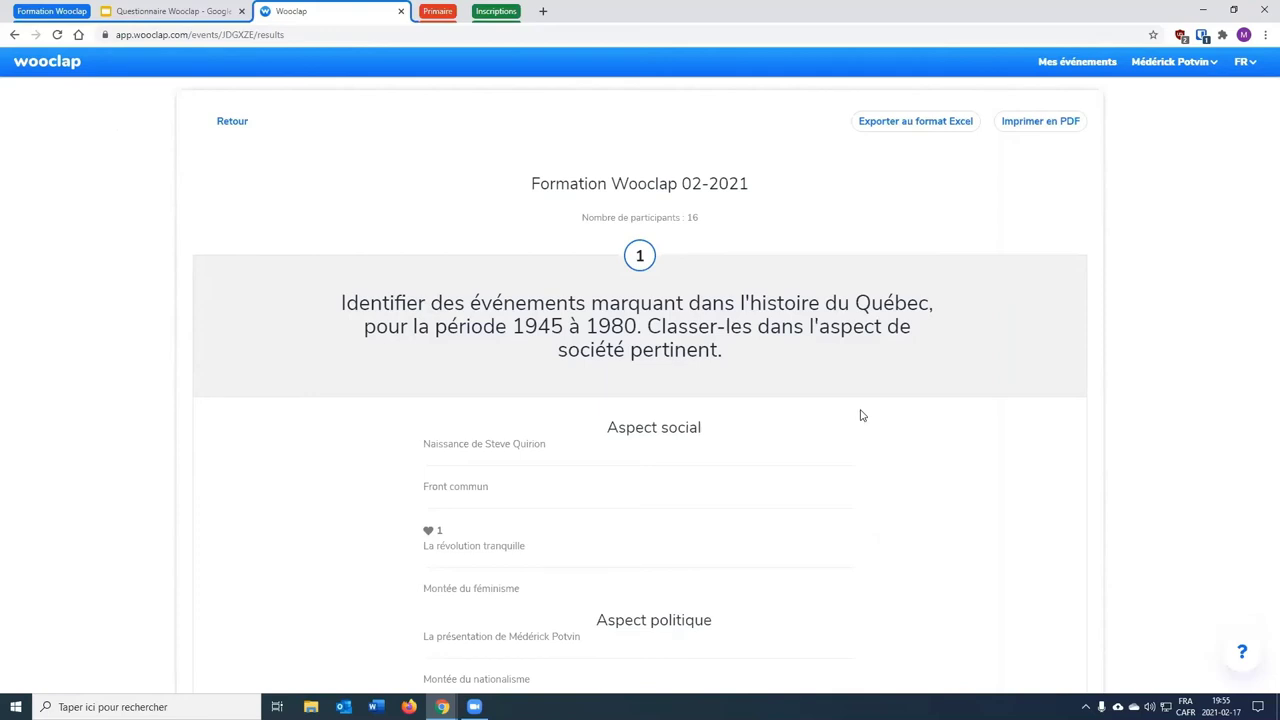
scroll(740, 260, "down", 3)
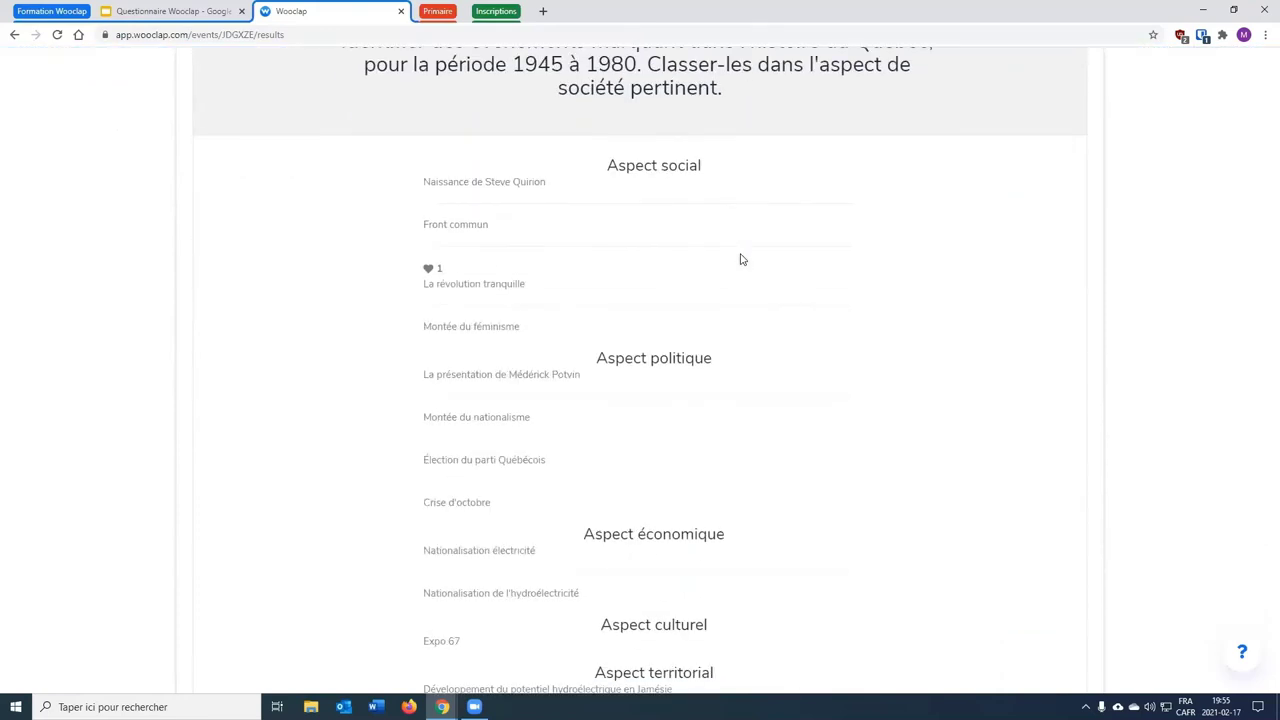
scroll(740, 258, "down", 3)
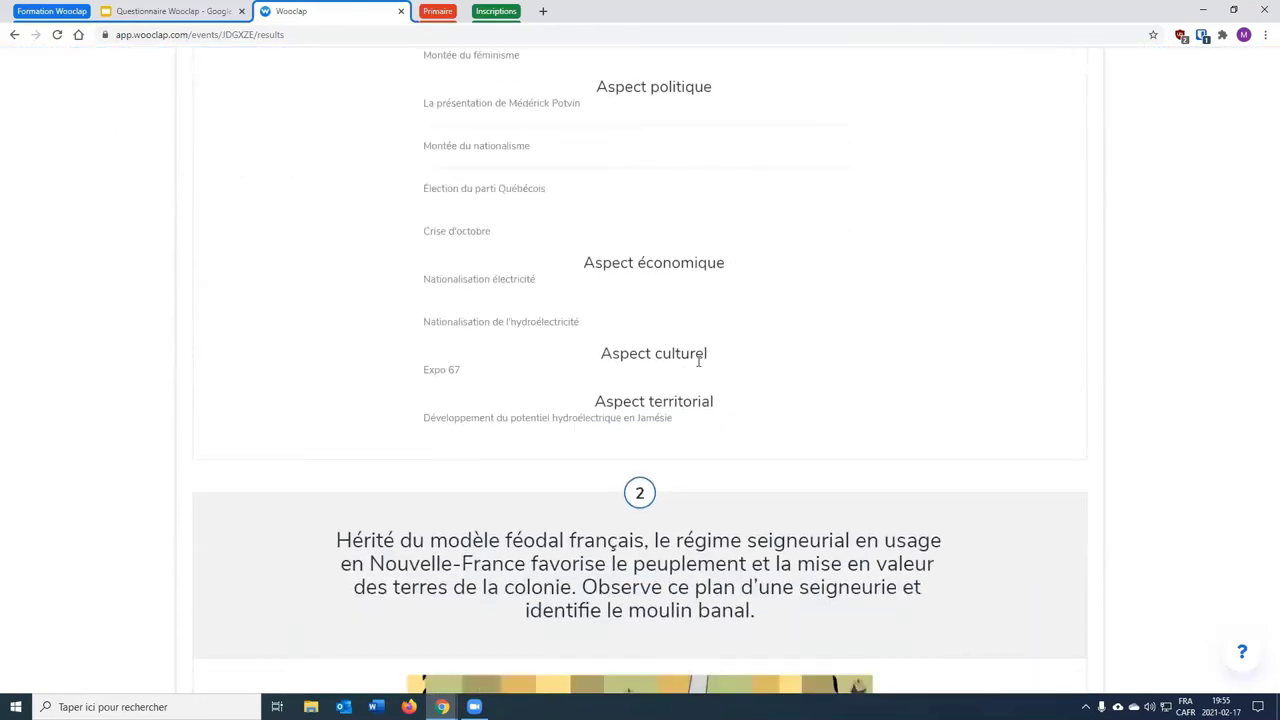
scroll(829, 460, "down", 2)
scroll(846, 437, "down", 3)
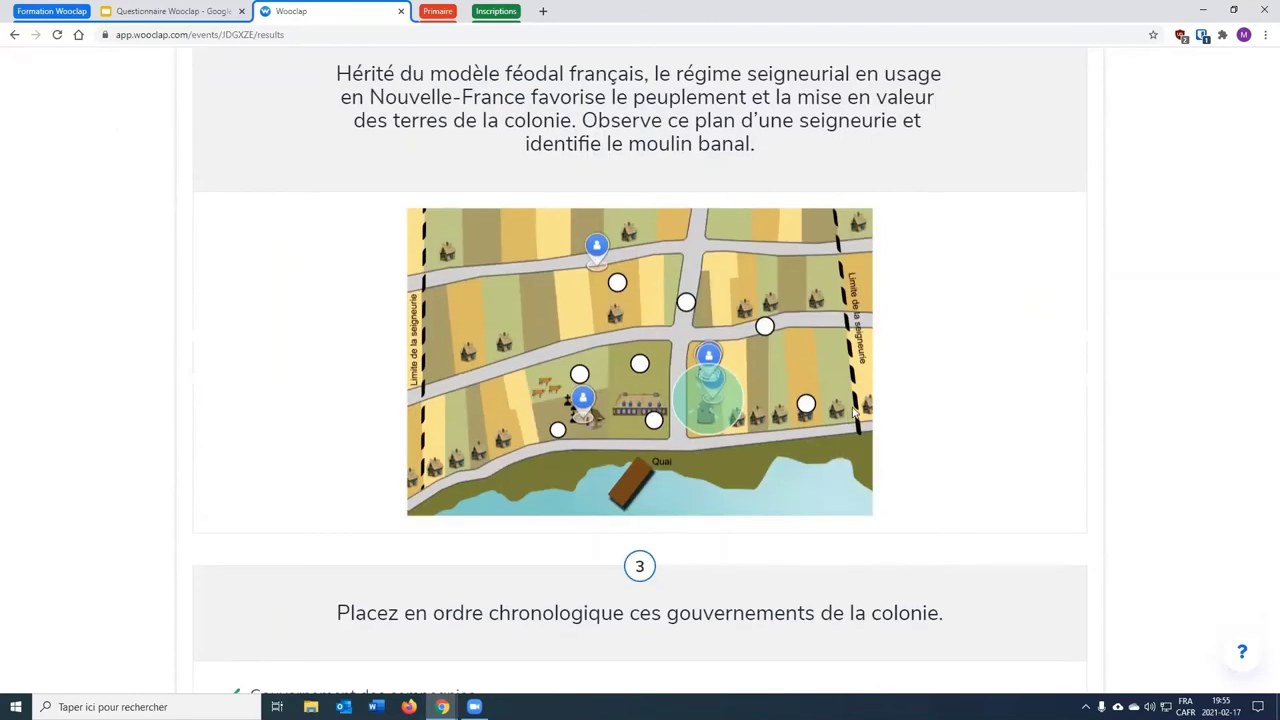